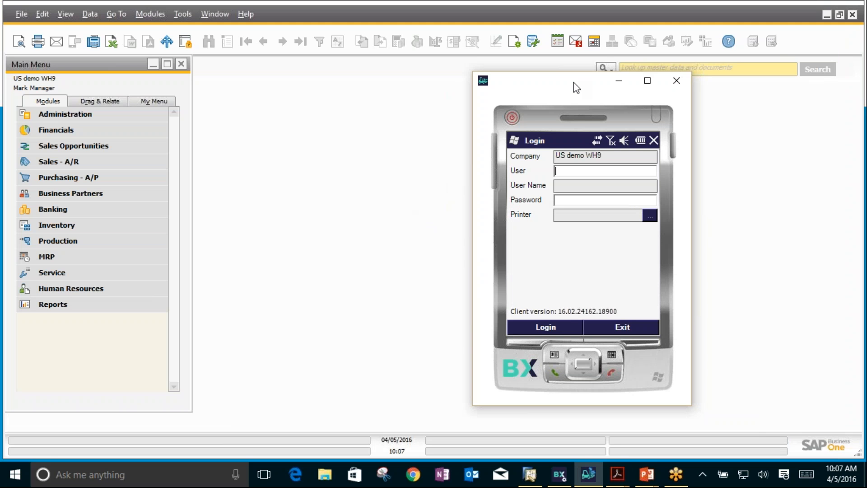
# Step: Switch to BX Service Manager and review the company databases selected for the BxServiceBroker service, leaving the selection as is
pyautogui.moveTo(564, 91); pyautogui.dragTo(460, 89)
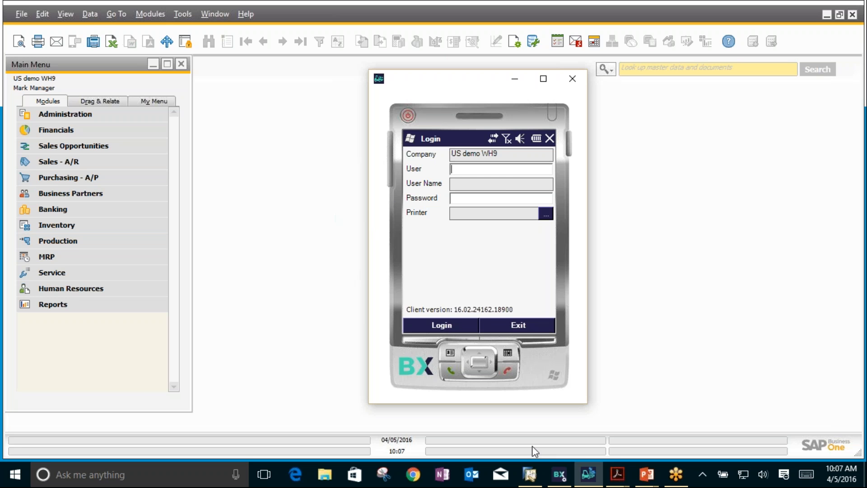
pyautogui.click(558, 480)
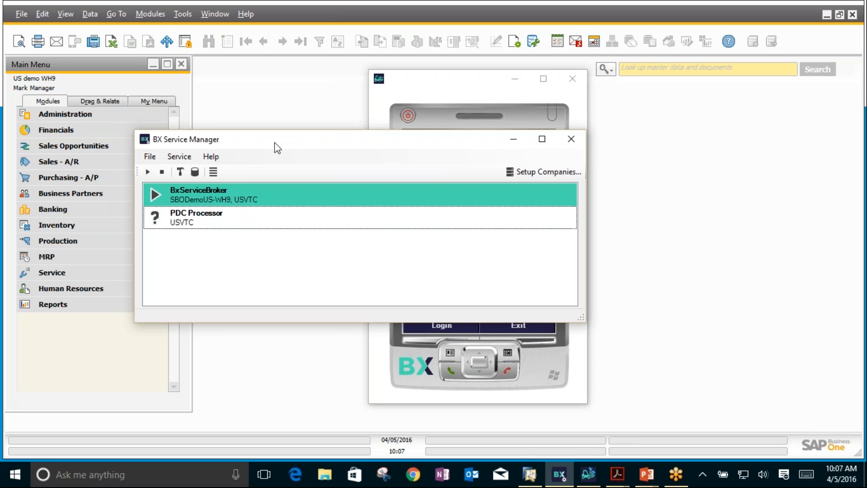
pyautogui.click(177, 156)
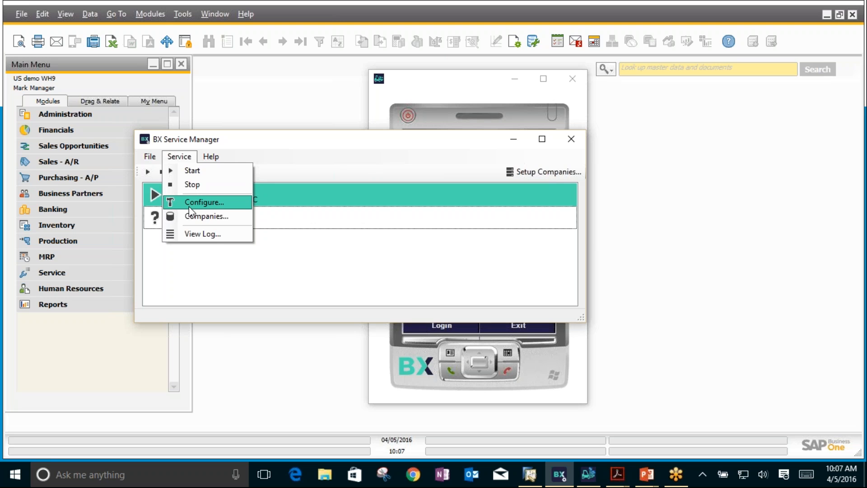
pyautogui.click(357, 141)
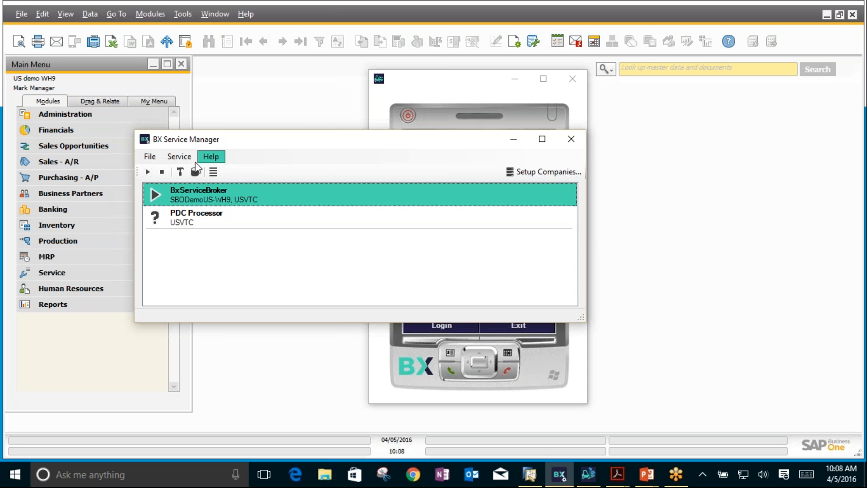
pyautogui.click(179, 157)
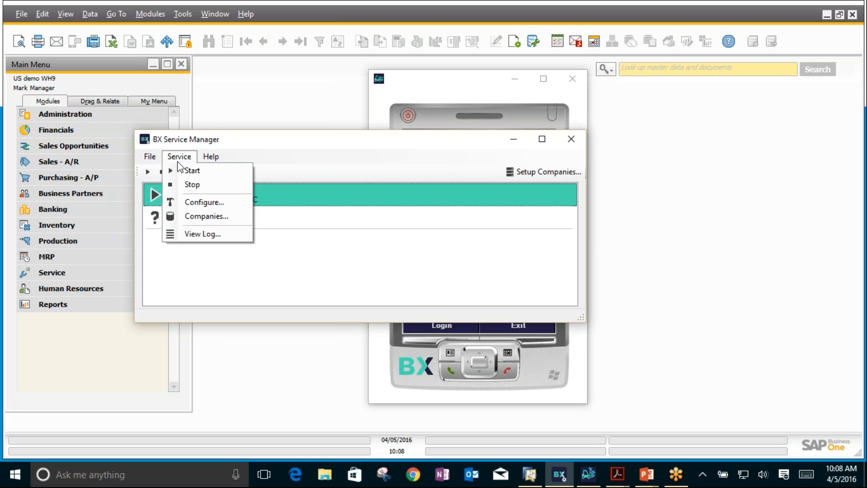
pyautogui.click(192, 219)
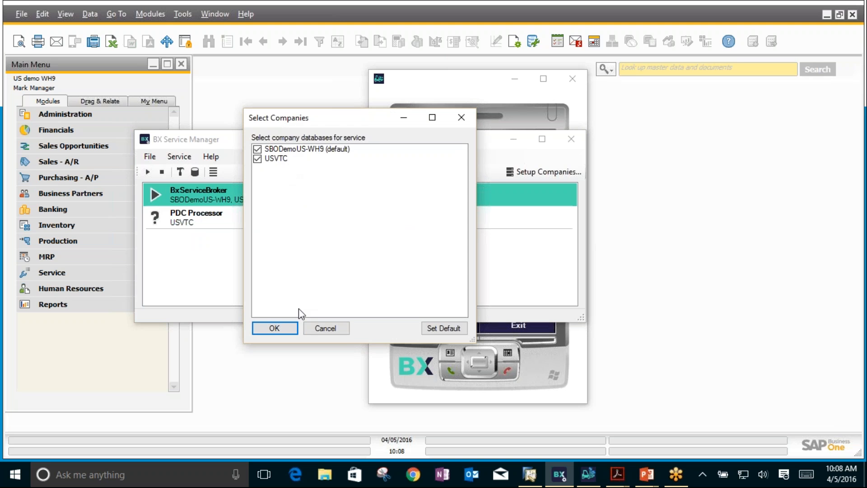
pyautogui.click(310, 329)
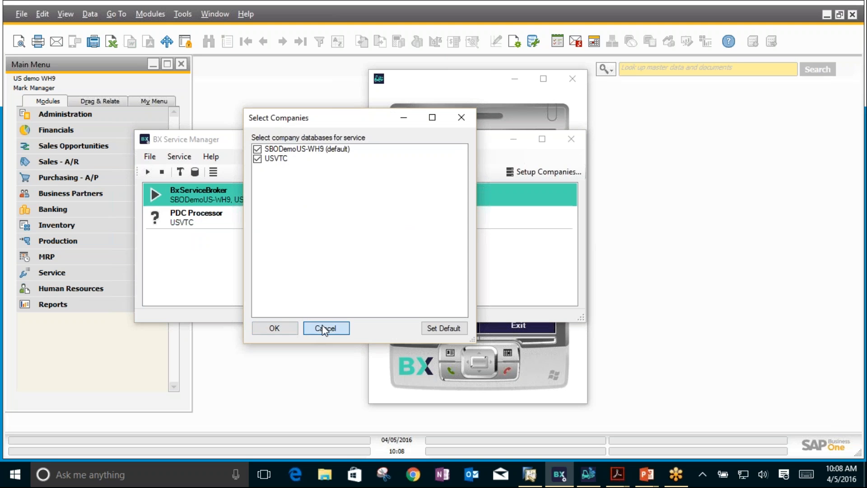
# Step: Examine the modules loaded in the BxServiceBroker service configuration, cancel without changes, and close BX Service Manager
pyautogui.click(179, 156)
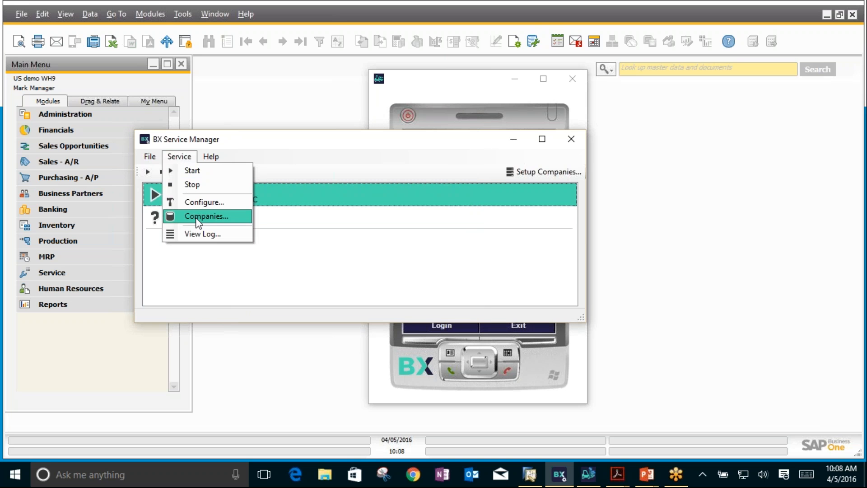
pyautogui.click(198, 202)
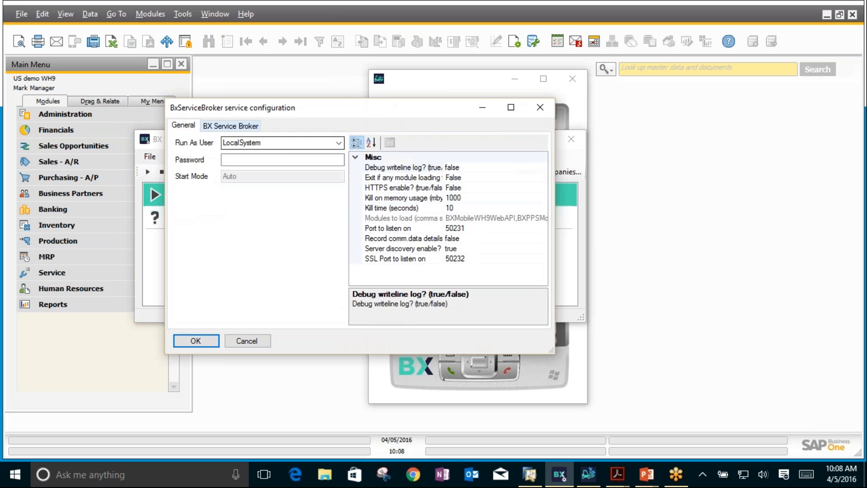
pyautogui.click(249, 128)
pyautogui.click(240, 162)
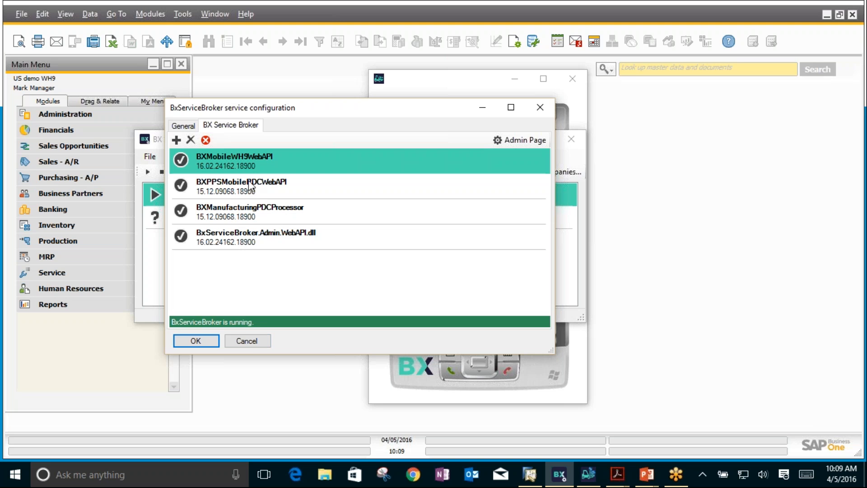
pyautogui.click(248, 341)
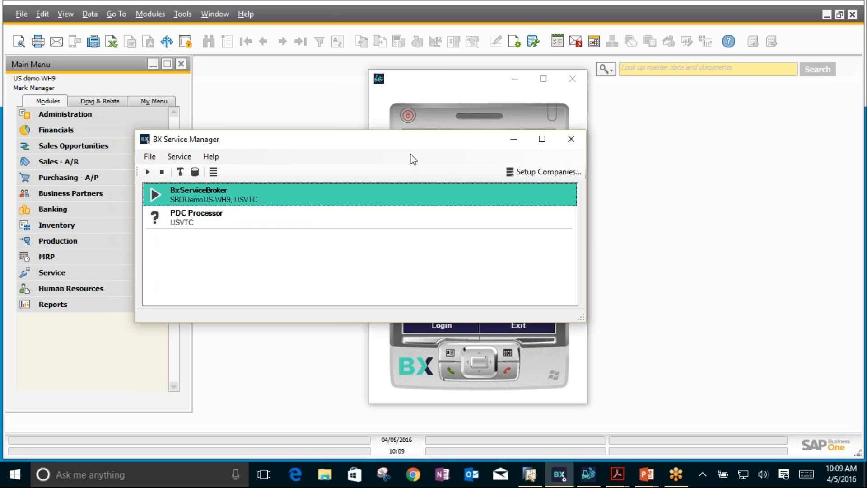
pyautogui.click(568, 139)
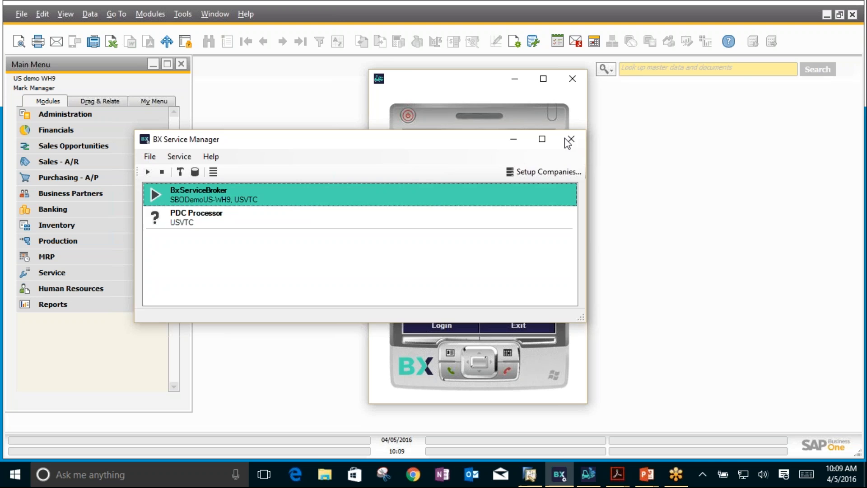
# Step: Switch to SAP Business One and check the BX Mobile WH 9 add-on's status among the installed add-ons
pyautogui.moveTo(420, 85); pyautogui.dragTo(573, 83)
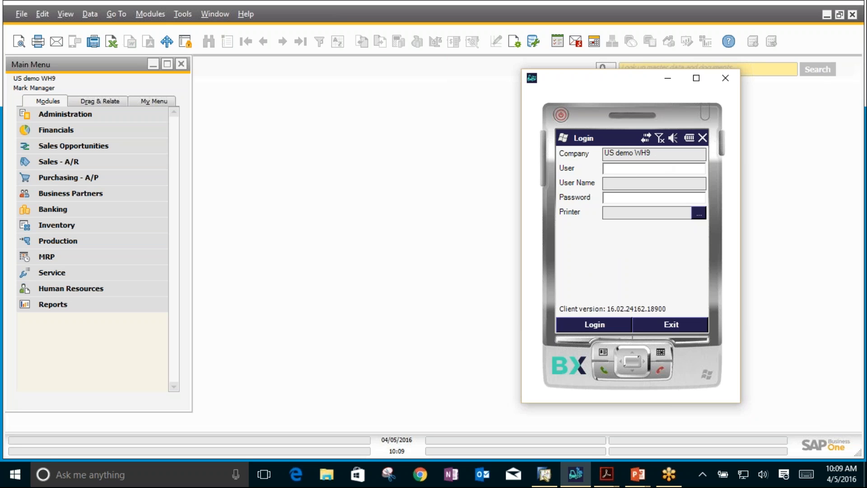
pyautogui.click(356, 184)
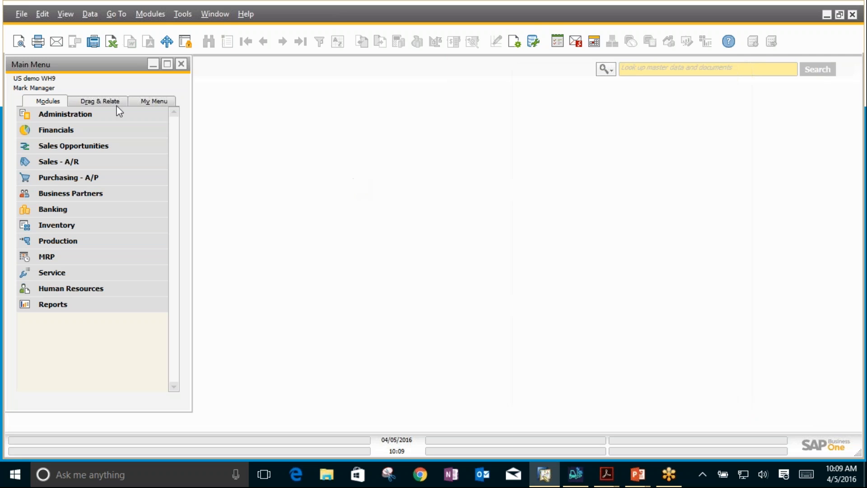
pyautogui.click(93, 113)
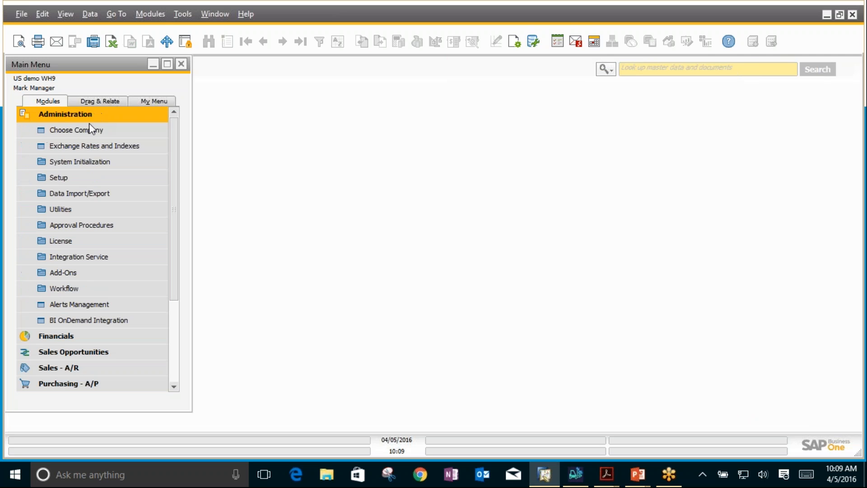
pyautogui.click(50, 273)
pyautogui.click(72, 291)
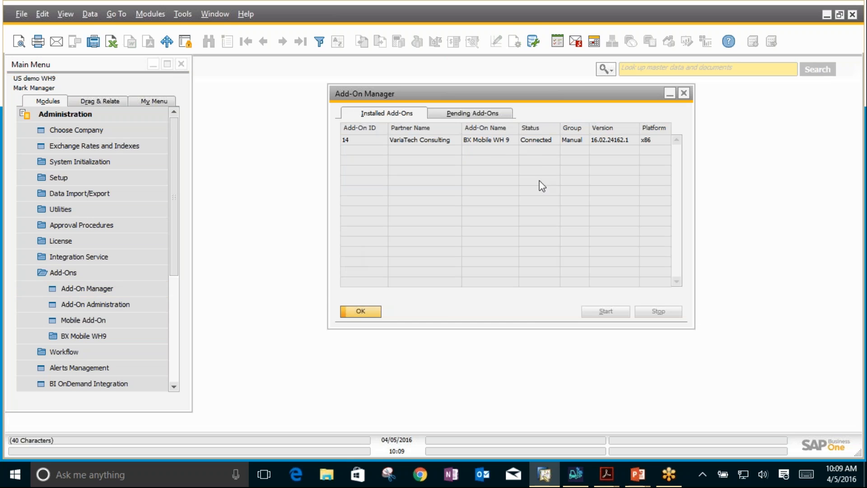
pyautogui.click(521, 141)
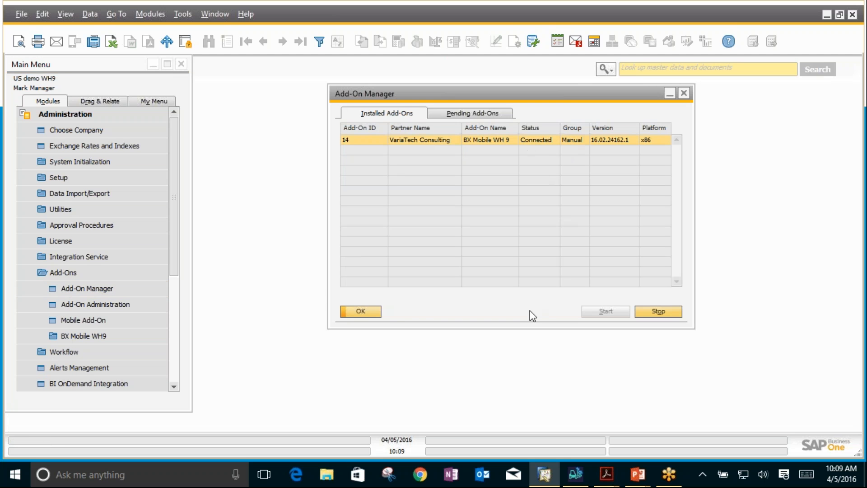
pyautogui.click(359, 311)
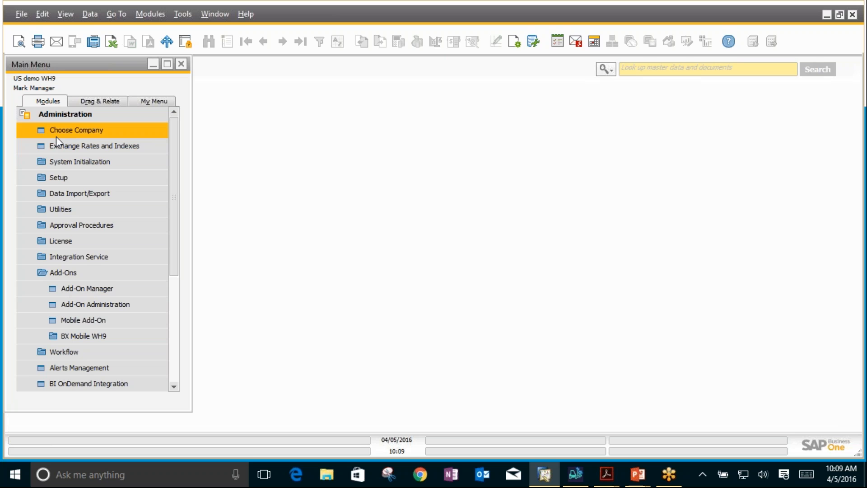
pyautogui.click(60, 117)
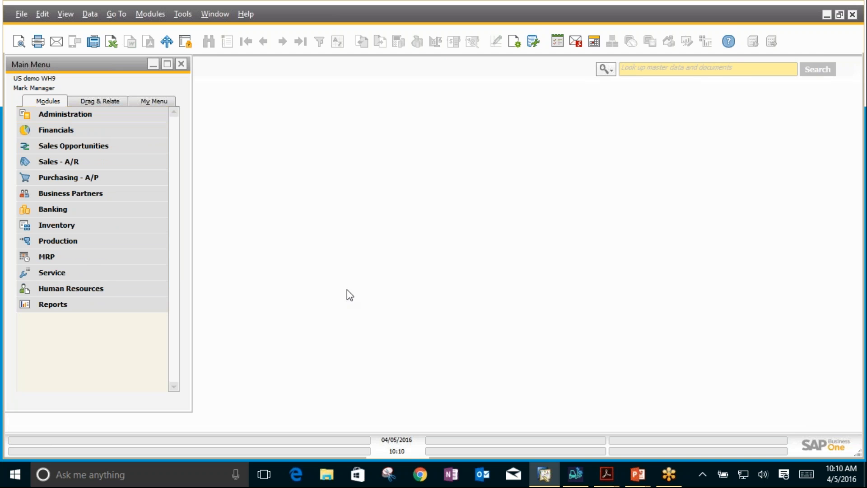
pyautogui.click(574, 475)
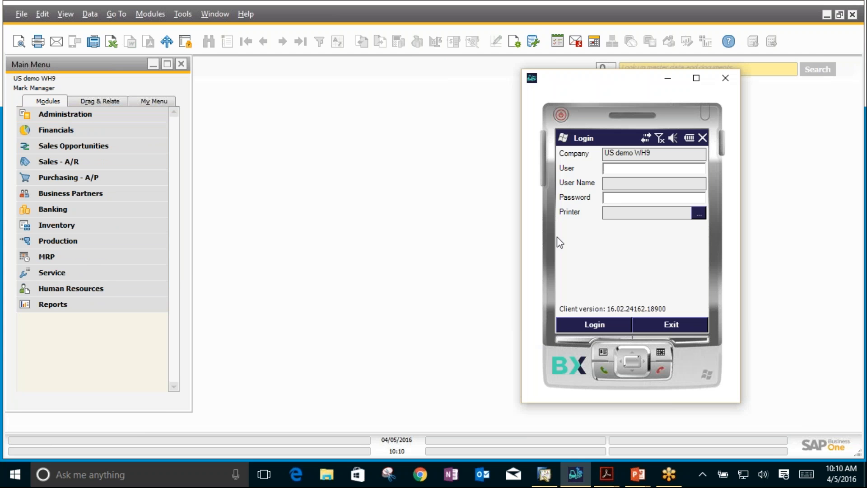
pyautogui.click(293, 242)
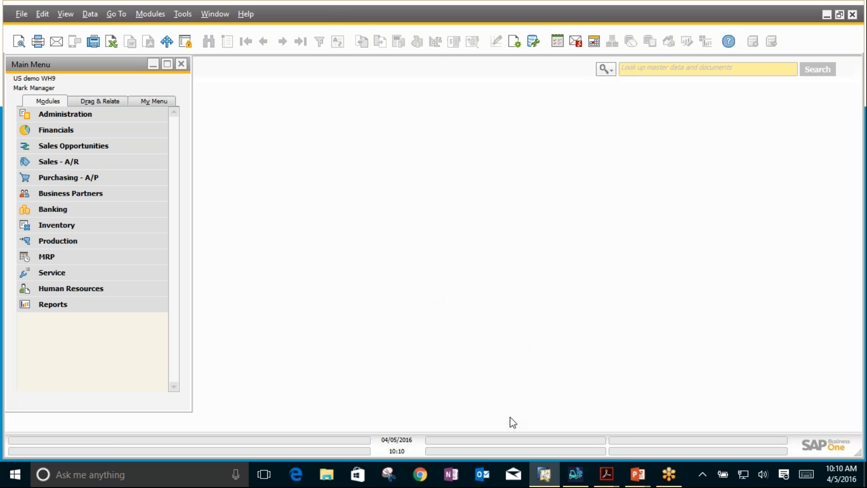
# Step: Open BX License Administration for BX Mobile WH9 and check the license allocation of terminals Gun1 and Gun2
pyautogui.moveTo(577, 471)
pyautogui.click(86, 120)
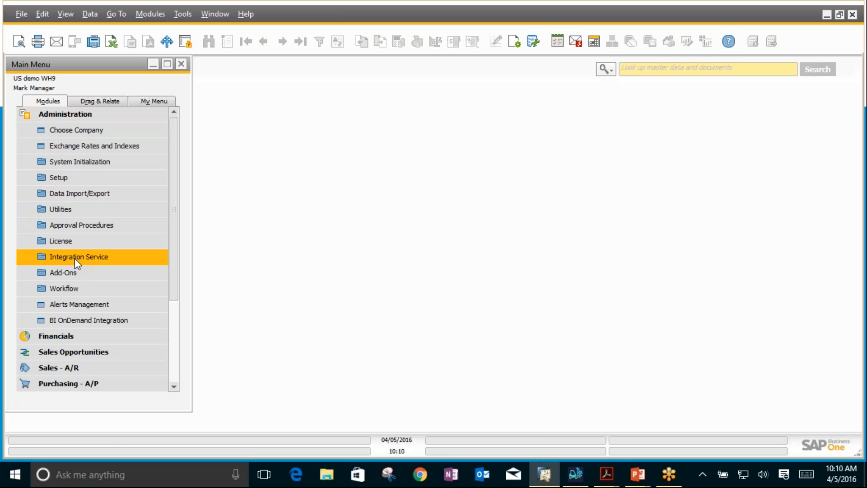
pyautogui.click(66, 242)
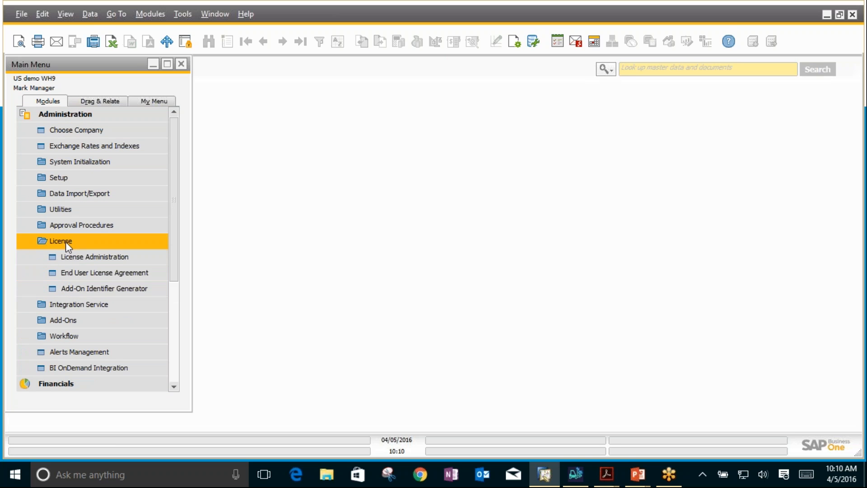
pyautogui.click(55, 321)
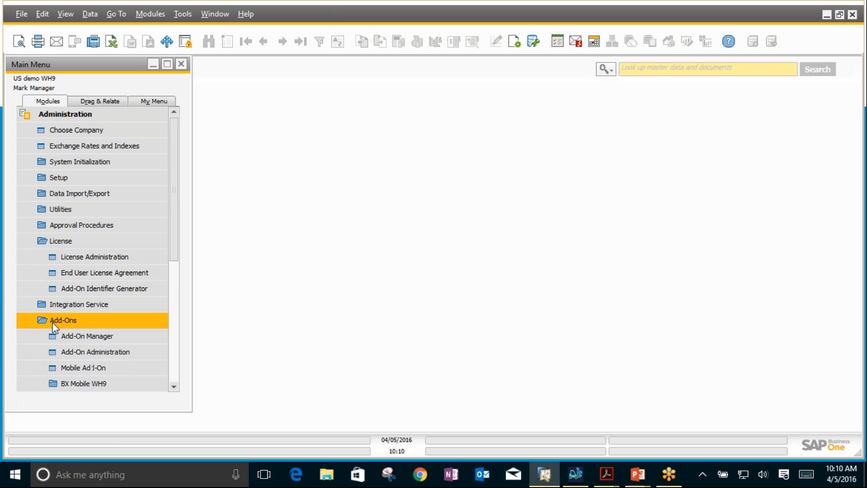
pyautogui.click(56, 382)
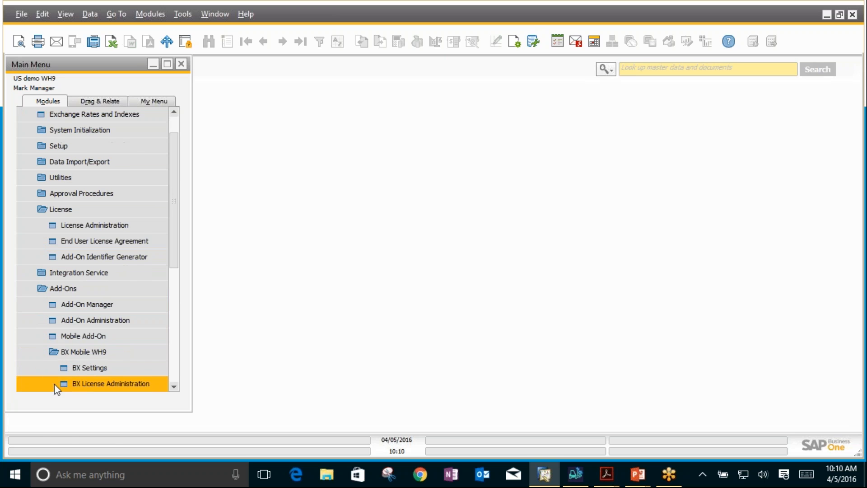
pyautogui.click(117, 383)
pyautogui.click(389, 148)
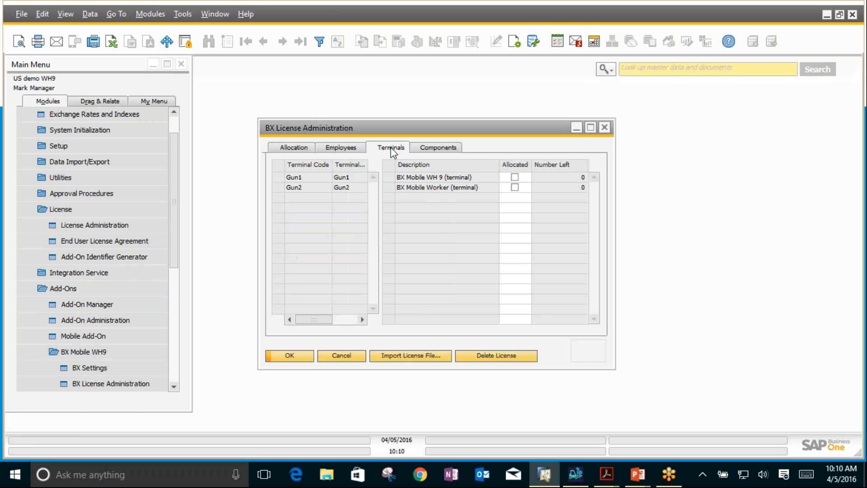
pyautogui.click(293, 179)
pyautogui.click(288, 187)
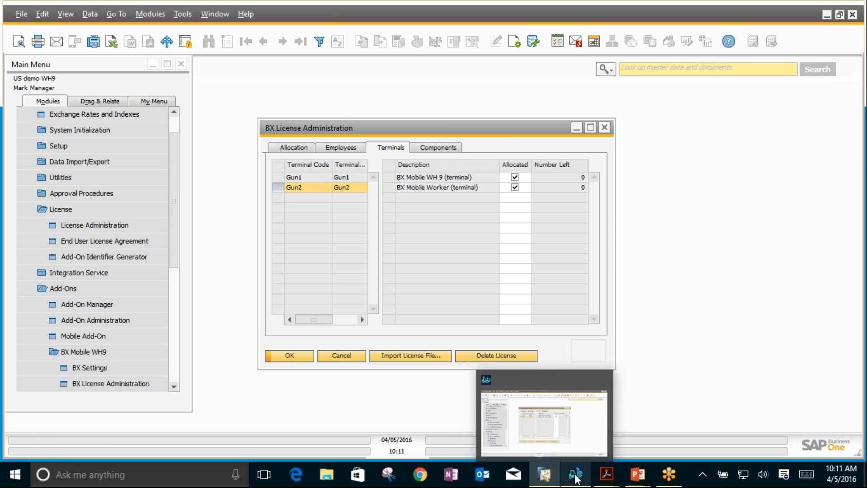
# Step: Switch to the BX mobile client and identify the login user by entering the user's PIN code in the User field
pyautogui.moveTo(576, 480)
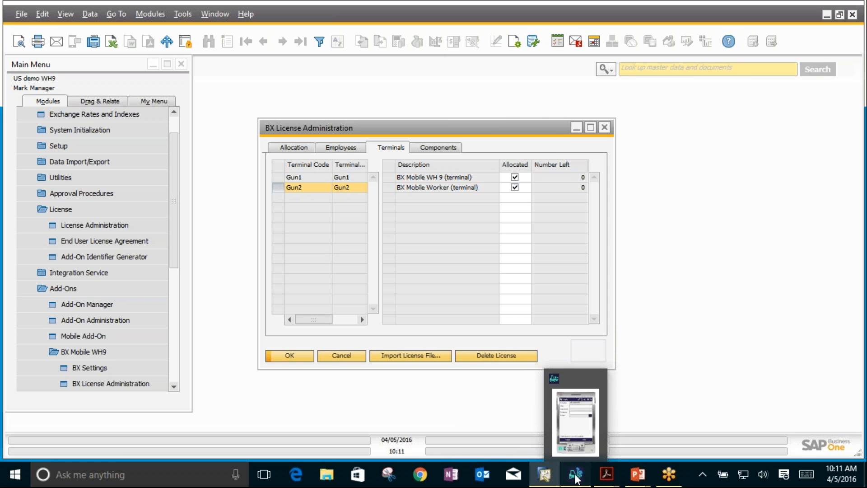
pyautogui.click(576, 479)
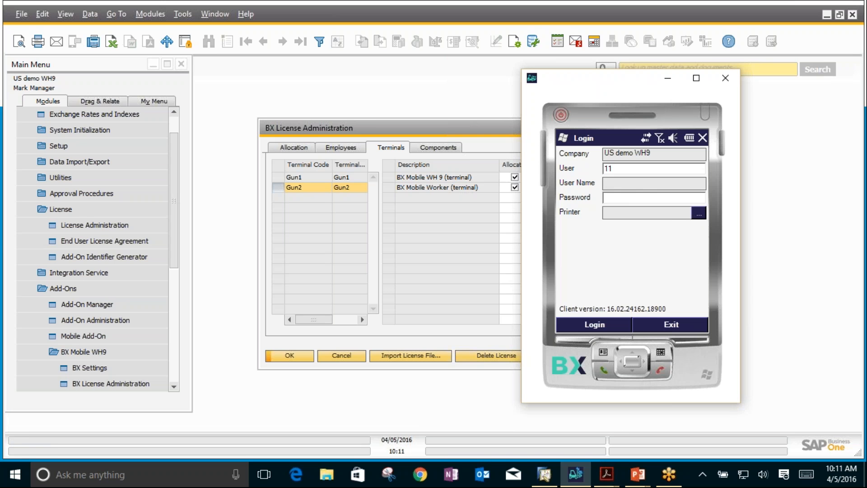
pyautogui.press('Tab')
pyautogui.click(595, 167)
pyautogui.write('1234')
pyautogui.press('Tab')
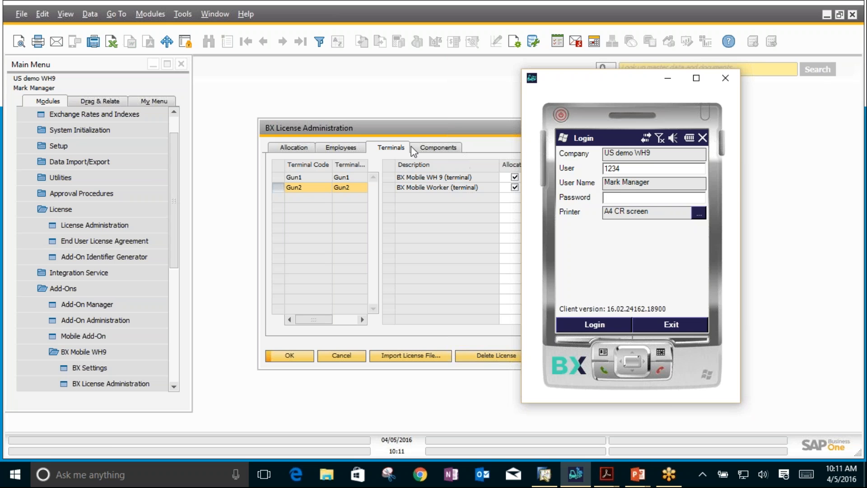
# Step: Return to SAP Business One, close BX License Administration, and open Employee Master Data from Human Resources
pyautogui.click(412, 132)
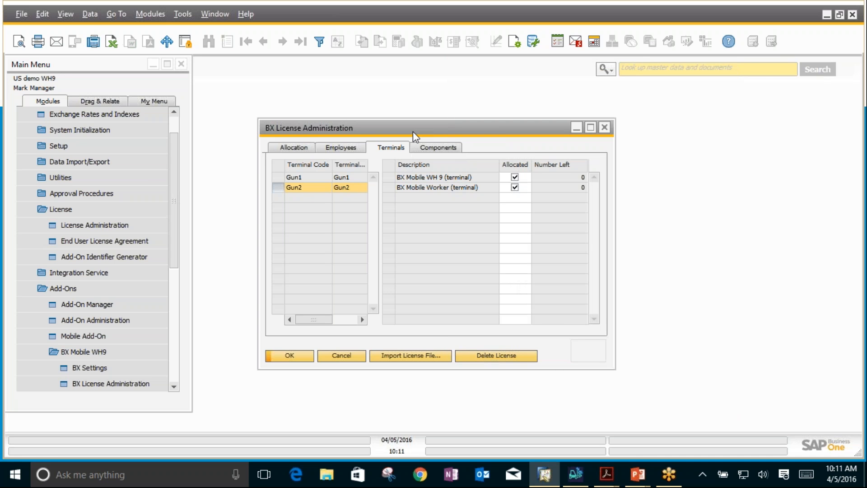
pyautogui.click(603, 127)
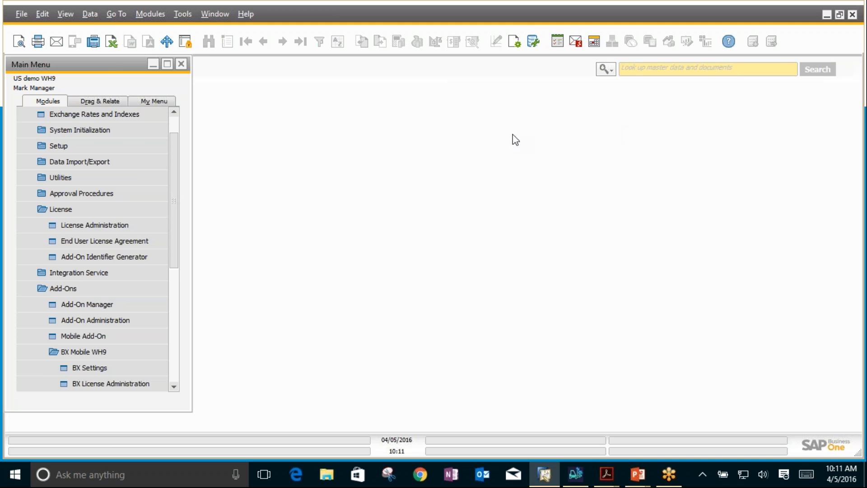
pyautogui.click(50, 214)
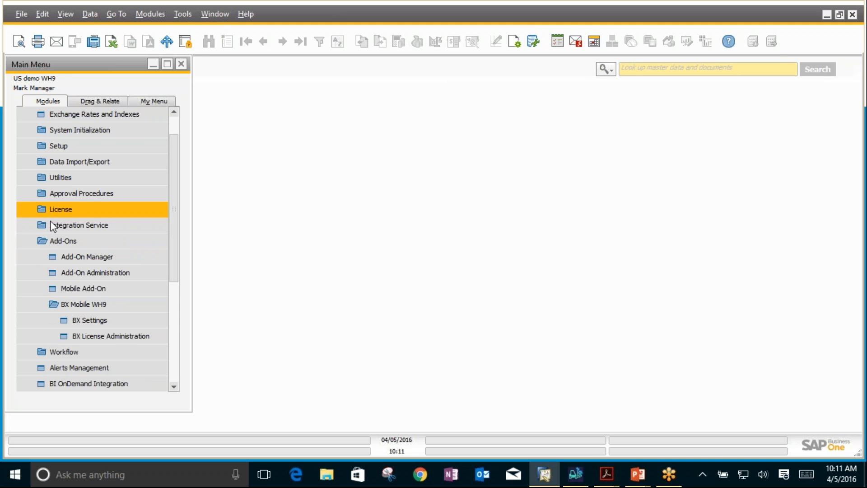
pyautogui.scroll(-5, 179, 382)
pyautogui.click(70, 367)
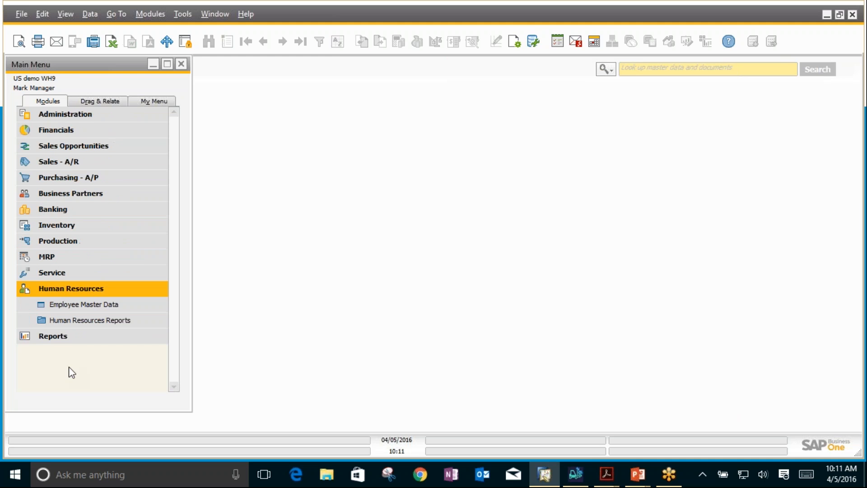
pyautogui.click(47, 306)
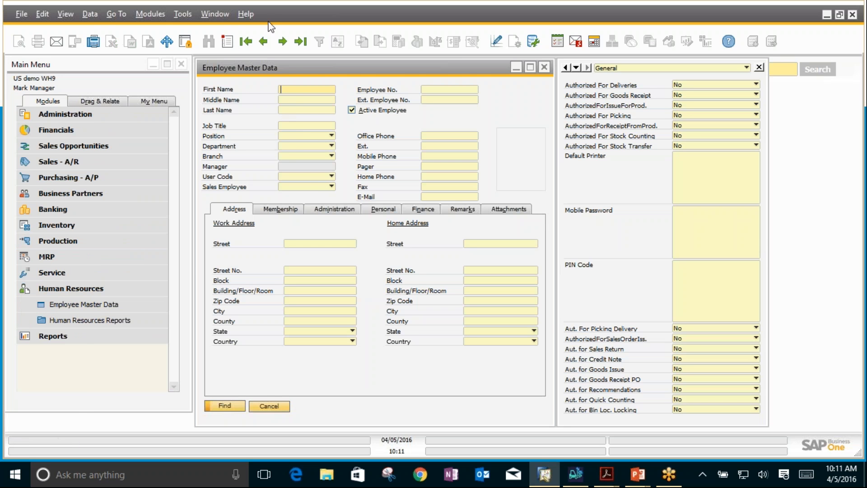
# Step: Browse the first two employee records and compare their mobile authorizations, default printers and login fields
pyautogui.click(282, 41)
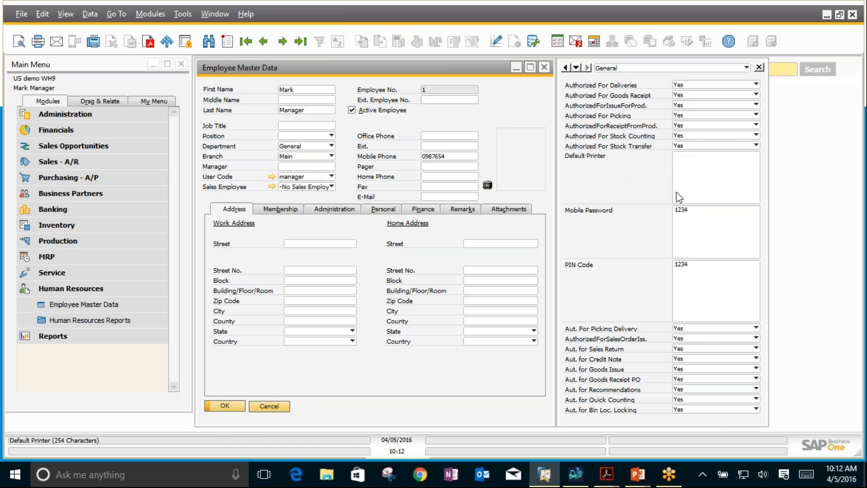
pyautogui.click(285, 42)
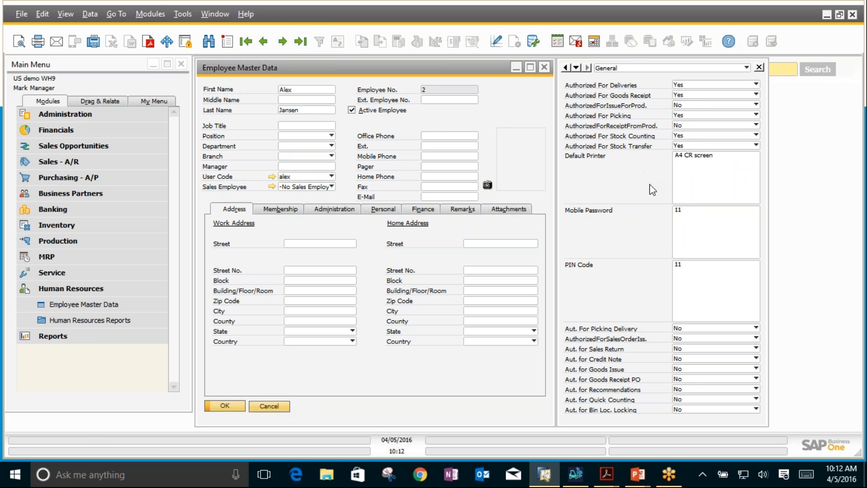
# Step: Switch to the BX mobile client, log in with the second employee's PIN code and review the functions offered in the main menu
pyautogui.click(573, 473)
pyautogui.click(605, 168)
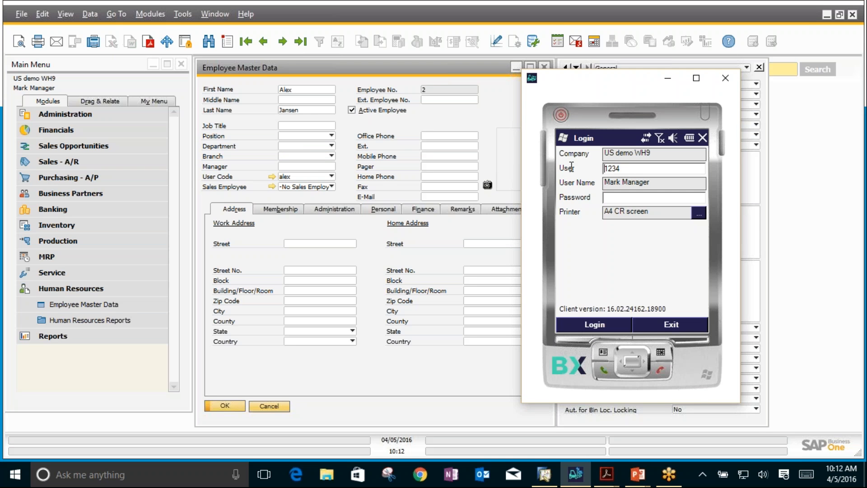
pyautogui.press('Delete')
pyautogui.press('Return')
pyautogui.write('11')
pyautogui.press('Return')
pyautogui.click(595, 323)
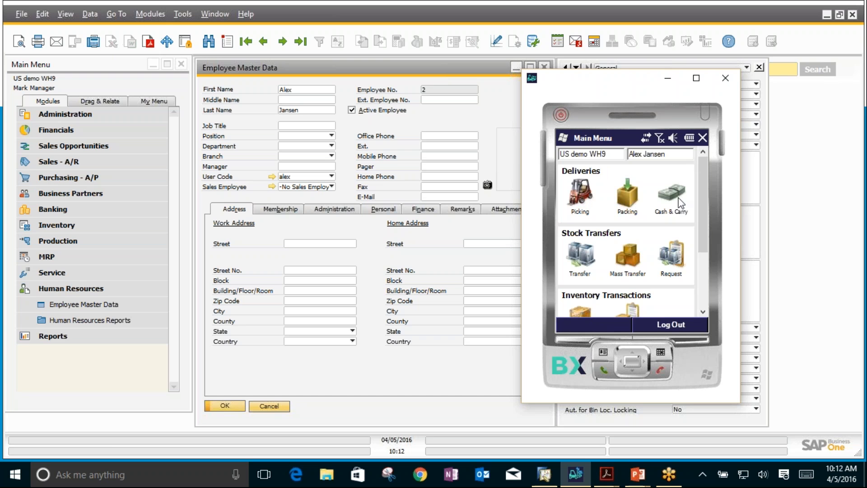
pyautogui.moveTo(706, 229); pyautogui.dragTo(695, 288)
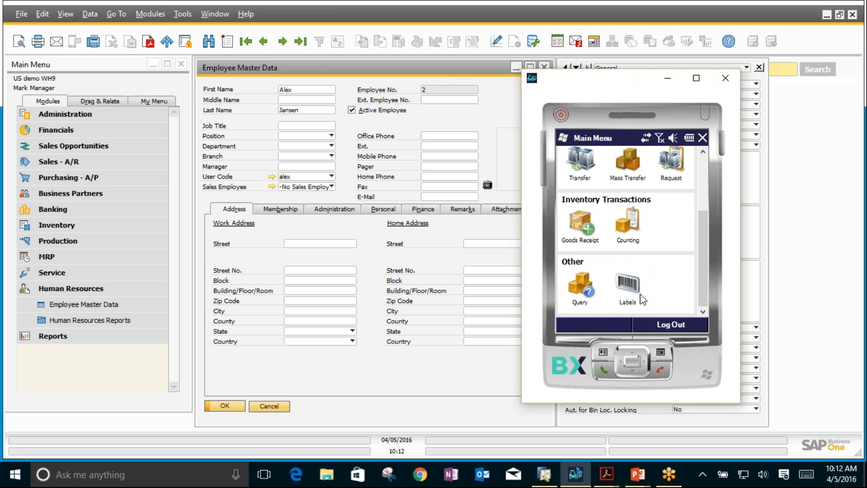
# Step: Log out of the mobile client and log back in with the first employee's PIN code
pyautogui.click(660, 324)
pyautogui.write('1234')
pyautogui.press('Tab')
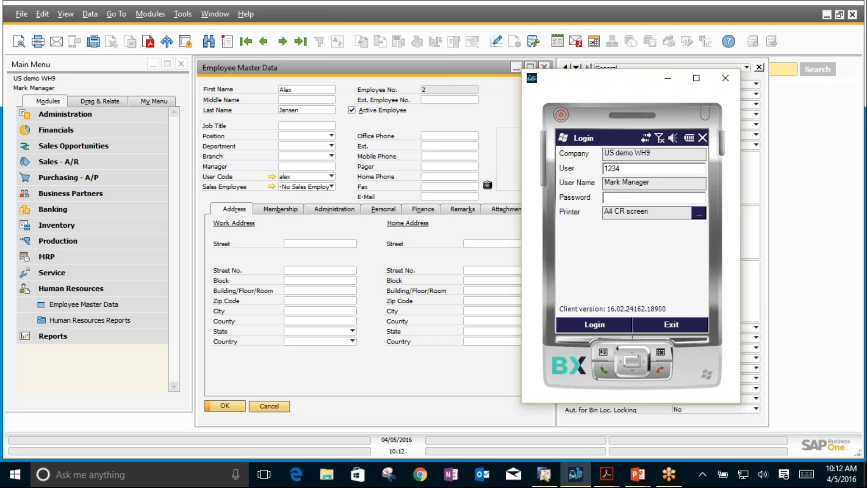
pyautogui.click(584, 325)
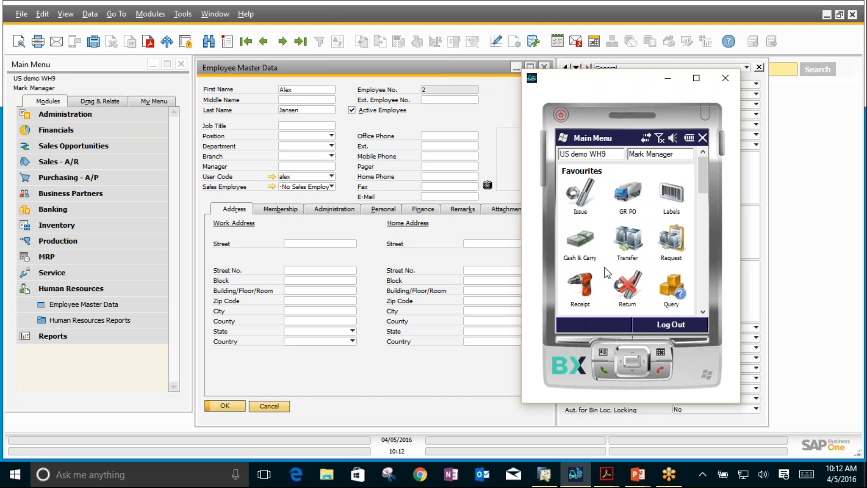
# Step: Examine the mobile main menu's function groups, from Goods Receipt PO and Production through Deliveries, Stock Transfers, Recommendations, Inventory Transactions and Other
pyautogui.click(701, 289)
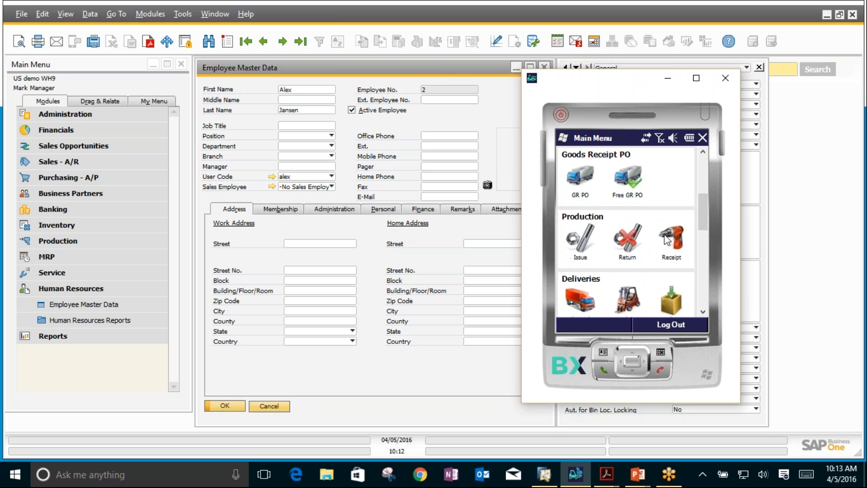
pyautogui.scroll(-5, 622, 245)
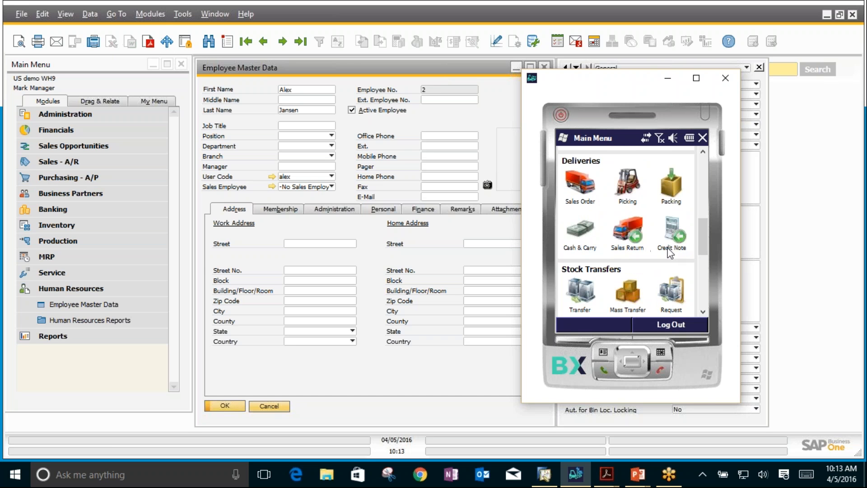
pyautogui.scroll(-3, 669, 253)
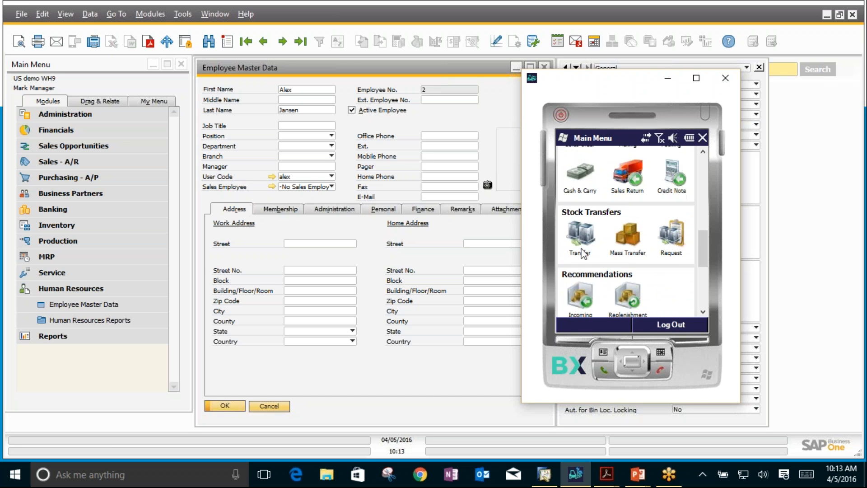
pyautogui.scroll(-3, 623, 257)
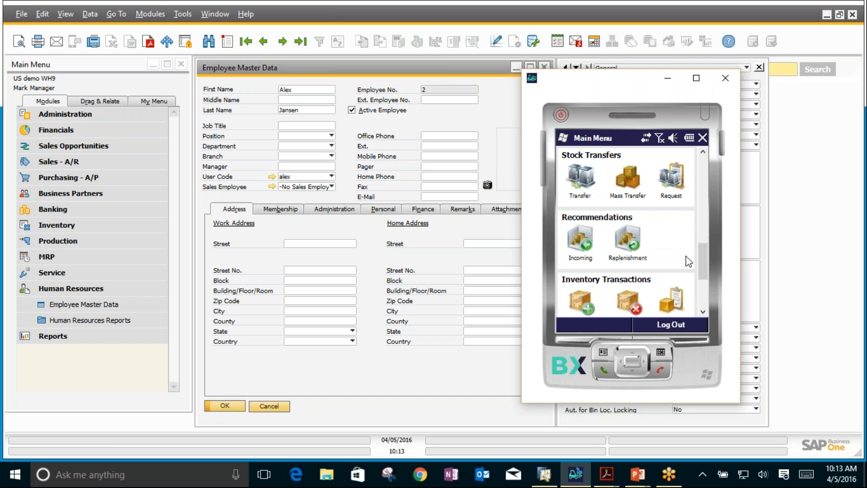
pyautogui.scroll(-4, 665, 269)
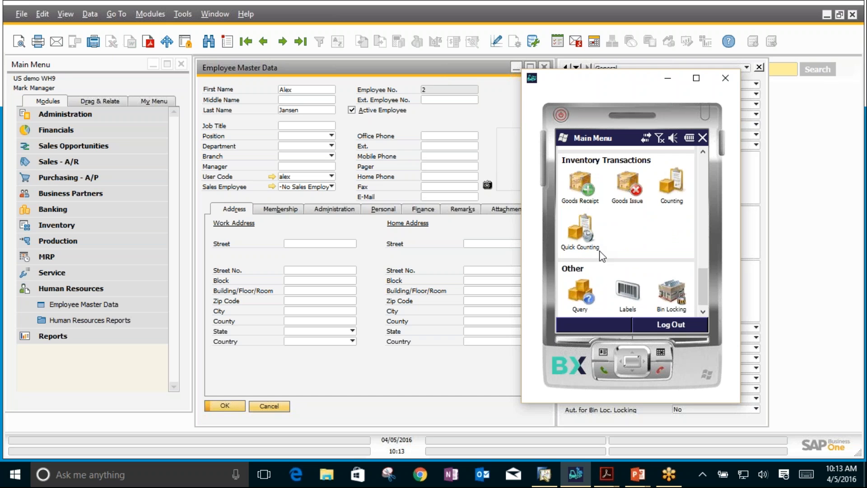
pyautogui.scroll(-1, 599, 252)
pyautogui.scroll(1, 598, 250)
pyautogui.scroll(-1, 612, 240)
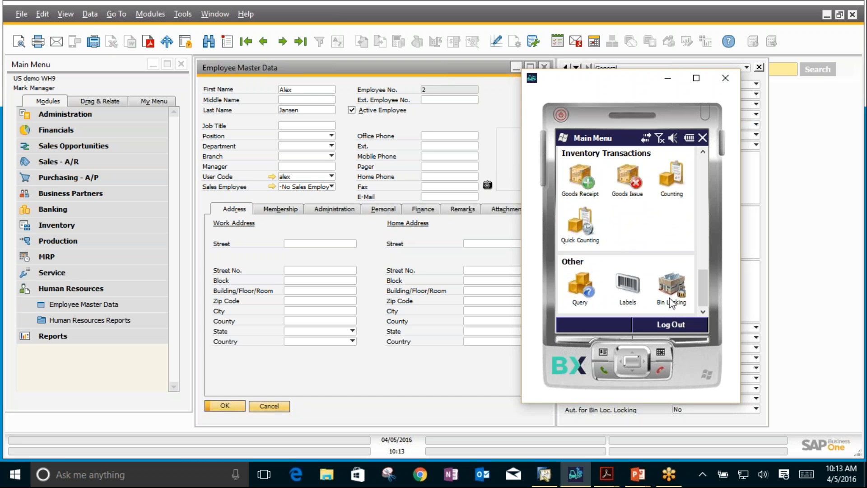
pyautogui.scroll(5, 671, 303)
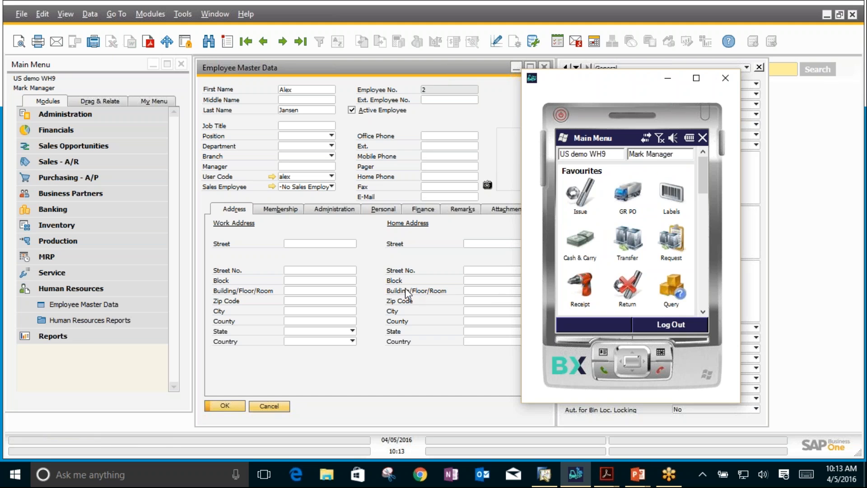
# Step: Return to SAP Business One, inspect the second employee's Mobile User Preferences from the Administration details, and close them without changes
pyautogui.click(386, 259)
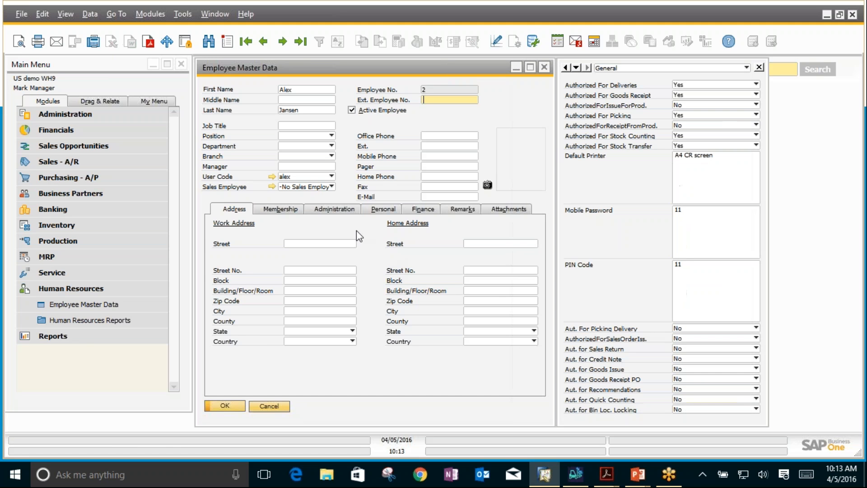
pyautogui.click(329, 209)
pyautogui.click(421, 308)
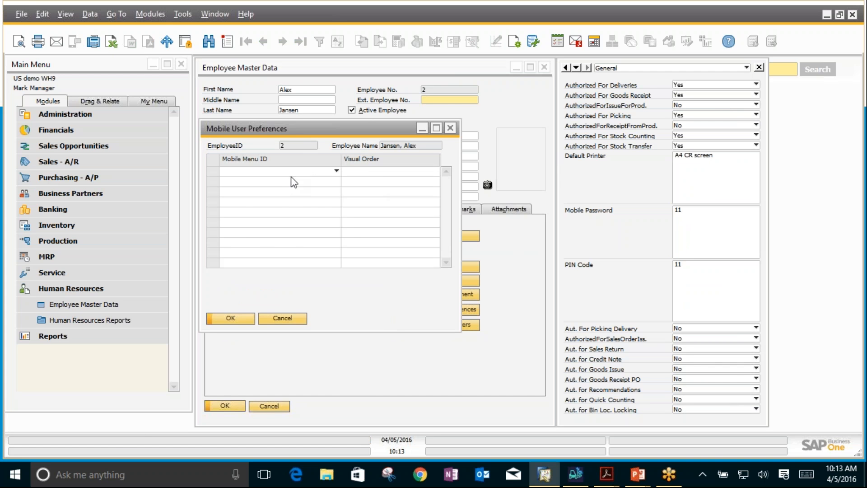
pyautogui.click(294, 173)
pyautogui.click(293, 173)
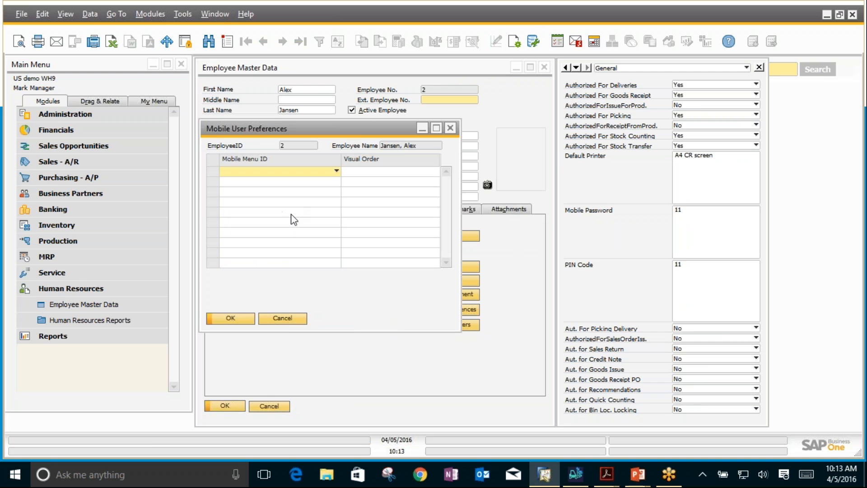
pyautogui.click(283, 317)
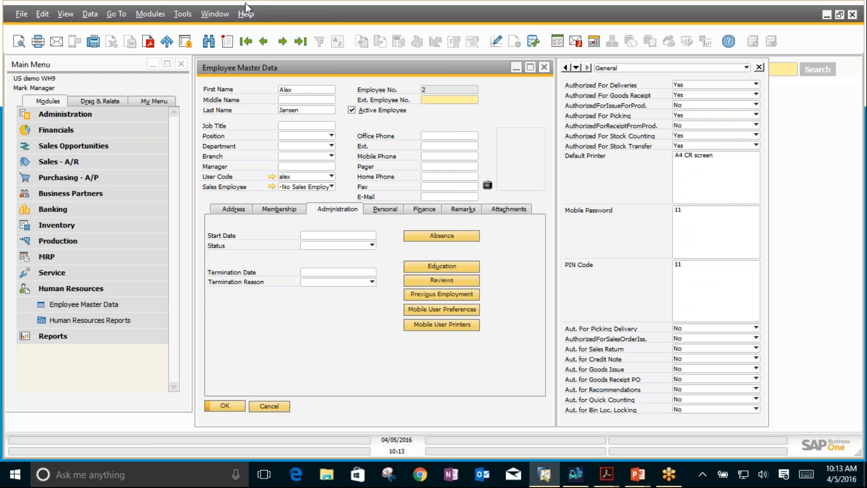
# Step: Open the first employee's Mobile User Preferences, compare the menu IDs with the Favourites in the BX mobile client, and close the preferences unchanged
pyautogui.click(263, 41)
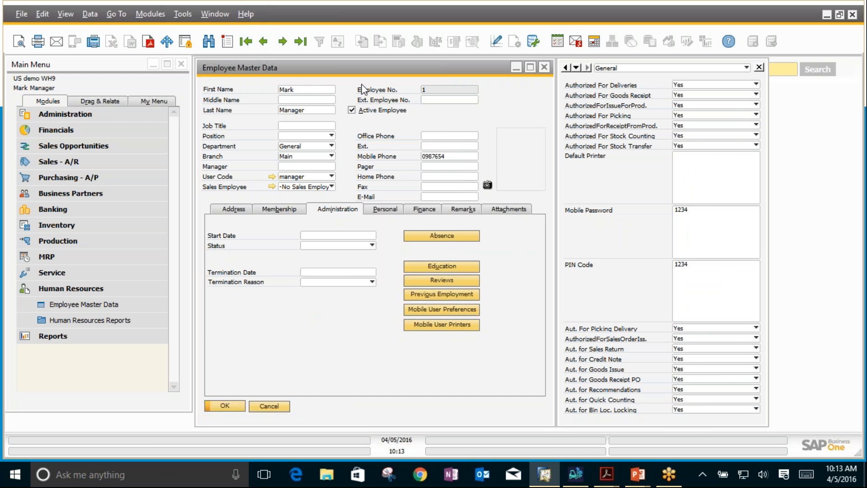
pyautogui.click(440, 309)
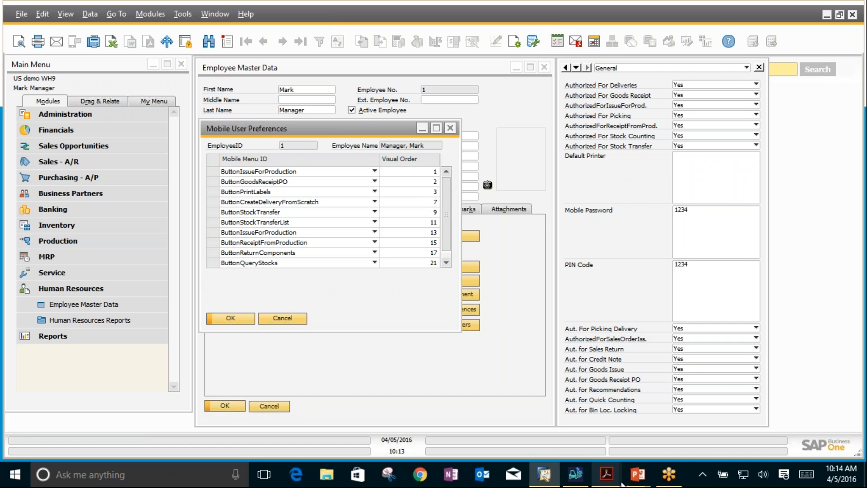
pyautogui.click(581, 480)
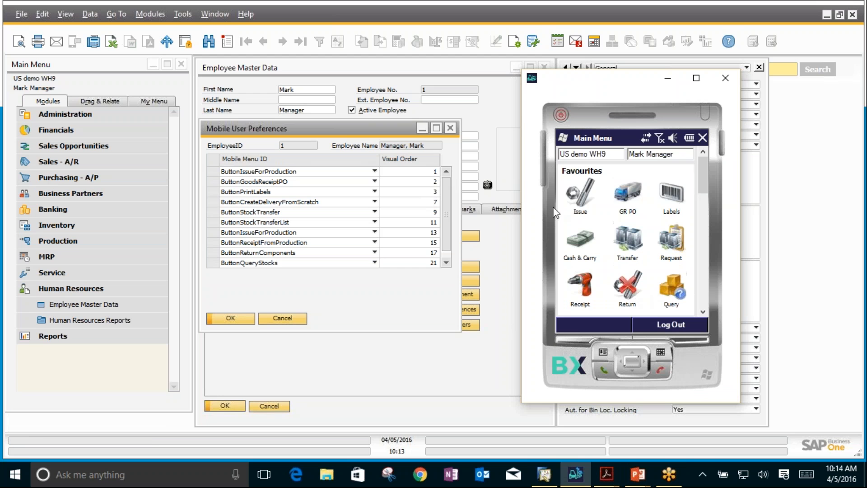
pyautogui.click(629, 203)
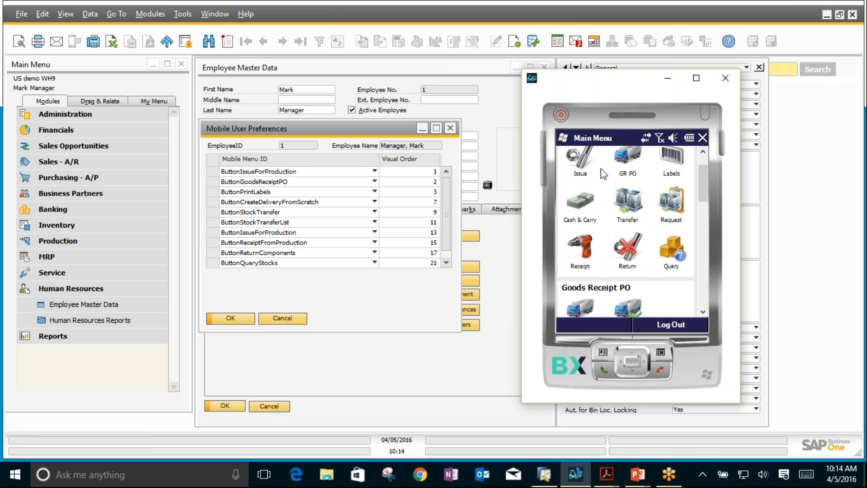
pyautogui.scroll(-5, 647, 188)
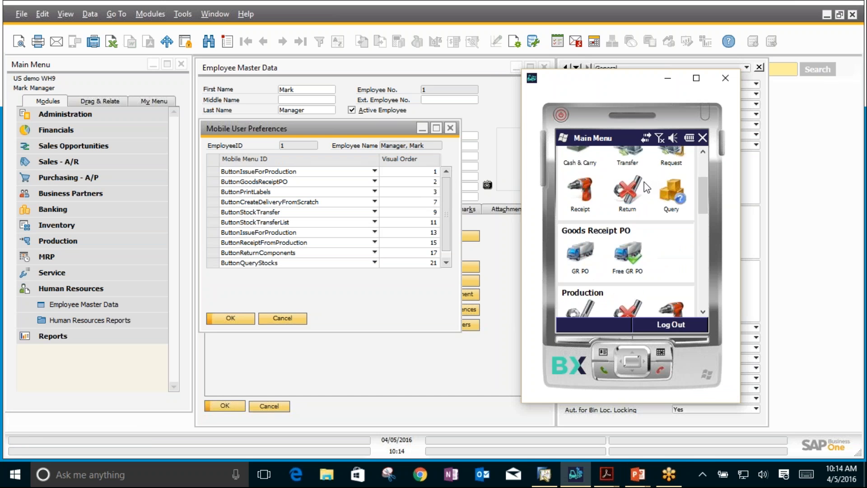
pyautogui.scroll(3, 647, 187)
pyautogui.scroll(-6, 646, 187)
pyautogui.scroll(-2, 645, 186)
pyautogui.scroll(10, 645, 186)
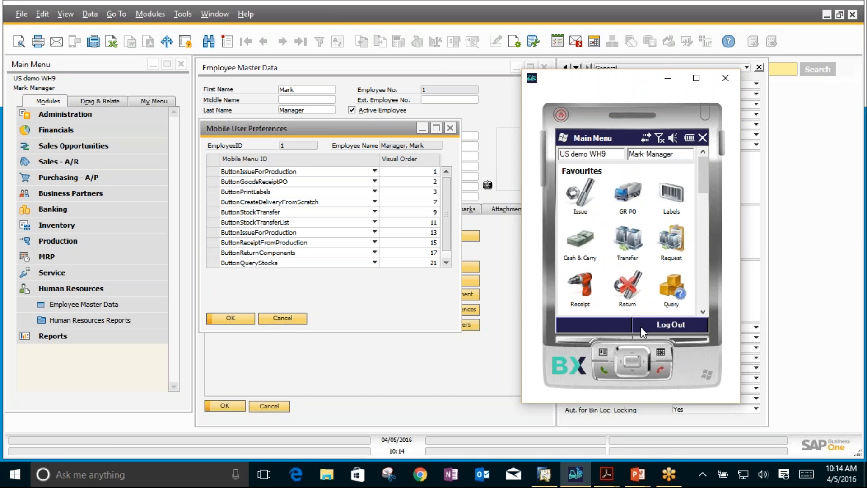
pyautogui.click(282, 319)
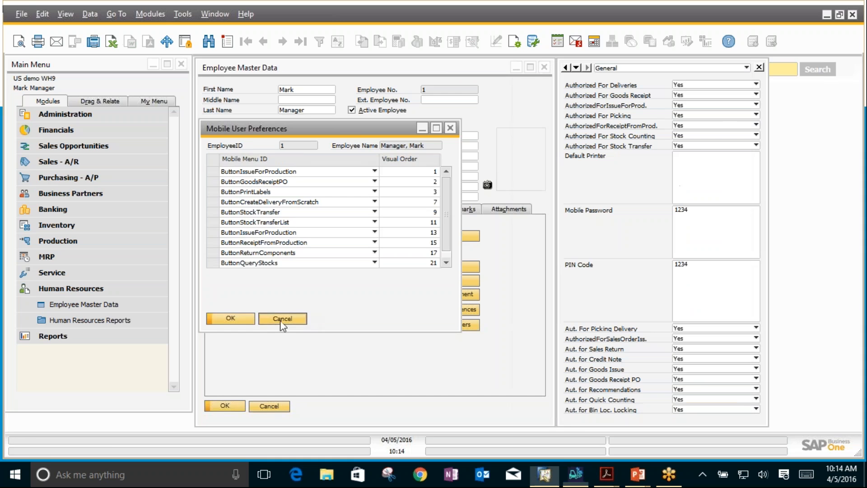
pyautogui.click(281, 318)
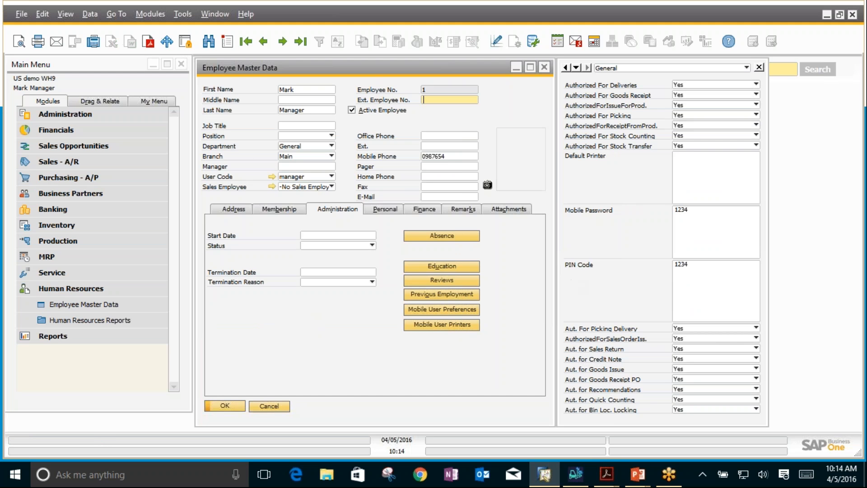
# Step: Close Employee Master Data and open BX Settings for the BX Mobile WH9 add-on
pyautogui.click(264, 405)
pyautogui.click(81, 114)
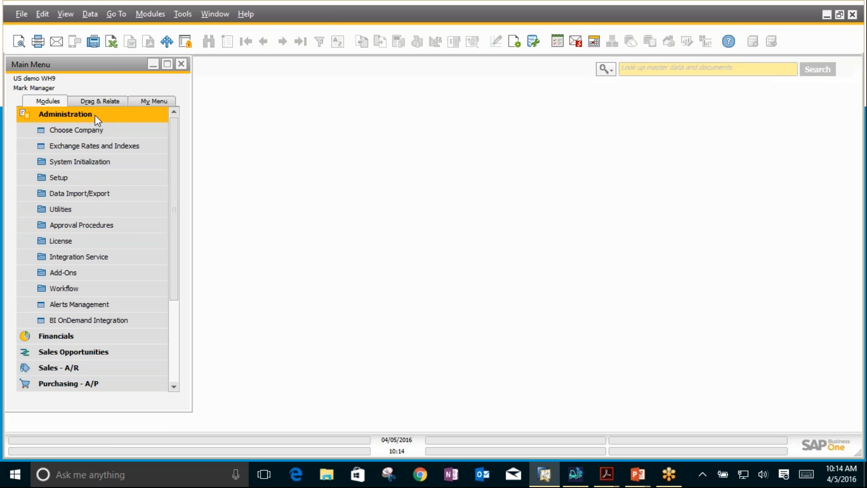
pyautogui.click(63, 273)
pyautogui.click(74, 337)
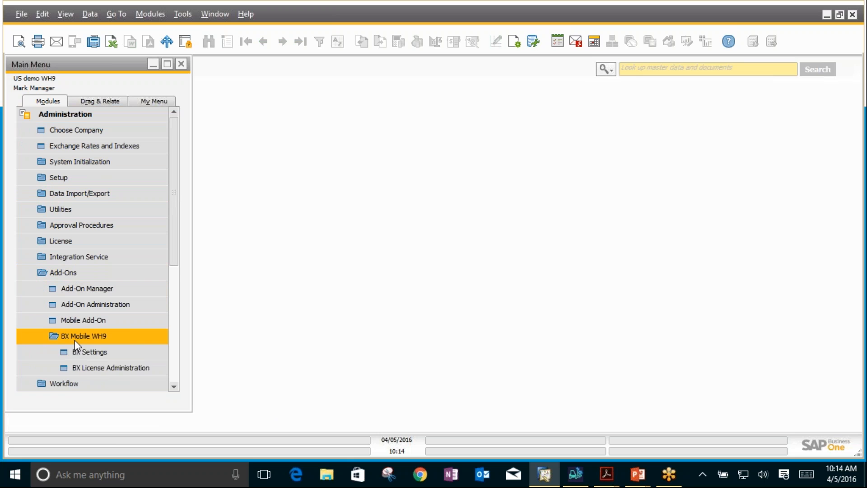
pyautogui.click(81, 353)
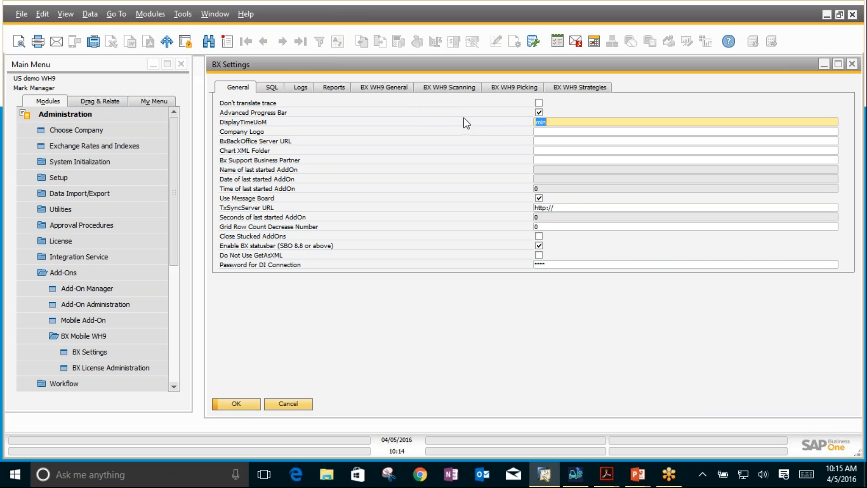
# Step: Review the BX WH9 Scanning settings and the options available for prefilling Goods Receipt PO quantities
pyautogui.click(429, 88)
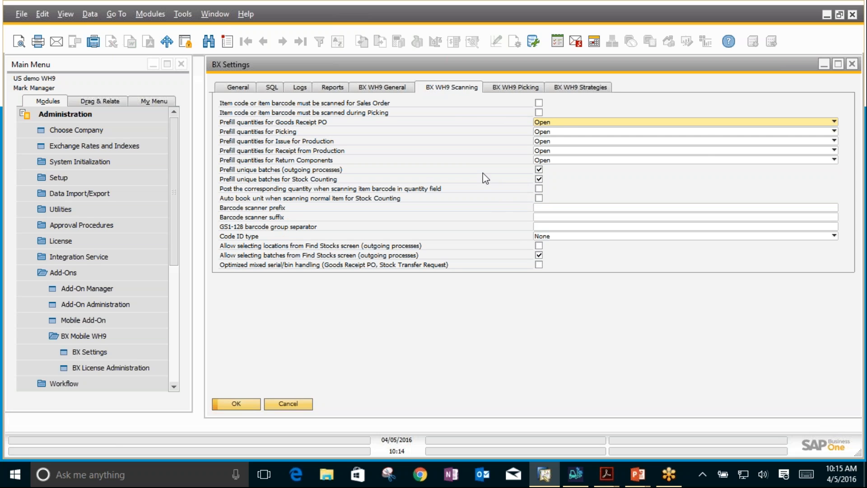
pyautogui.click(553, 124)
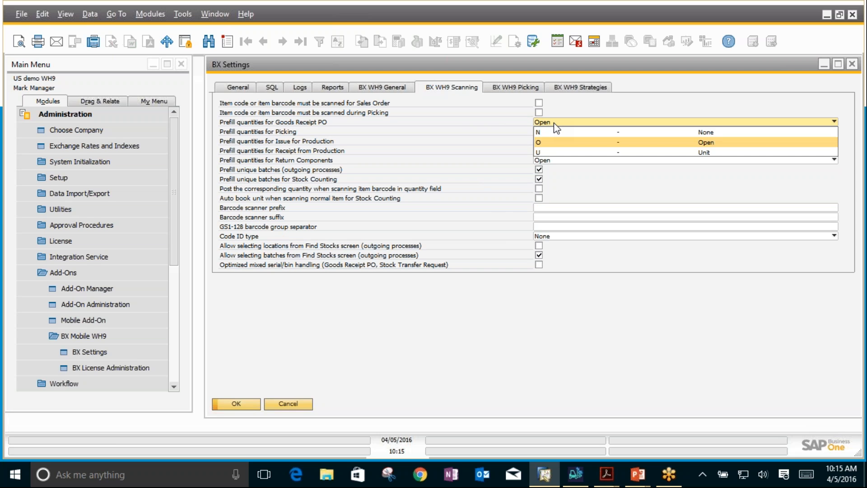
pyautogui.click(464, 141)
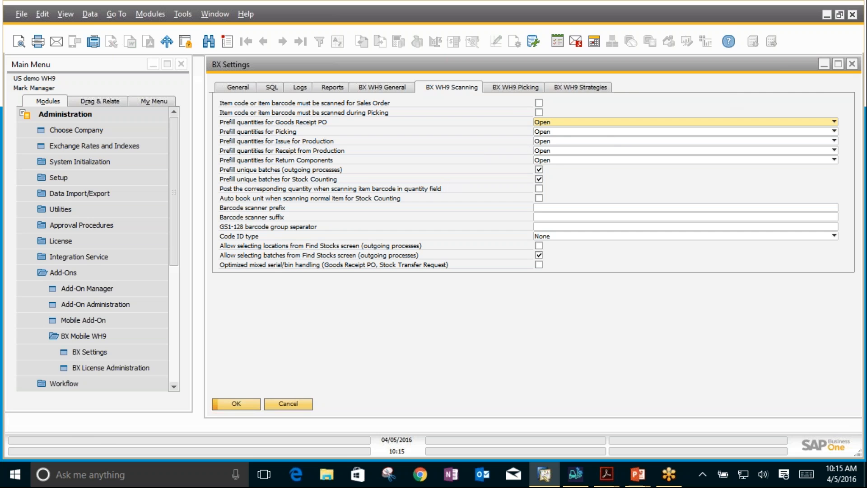
# Step: Review the BX WH9 General settings and the Reports settings, highlighting the Report Layout Folder path
pyautogui.click(385, 84)
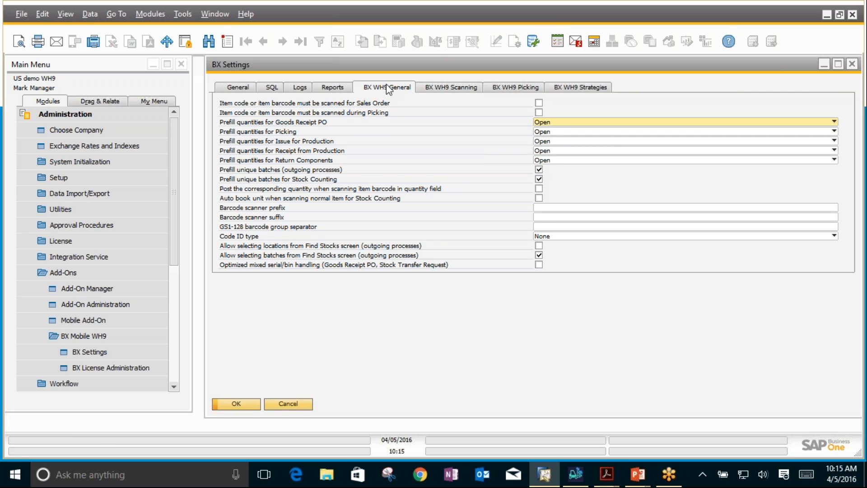
pyautogui.click(337, 90)
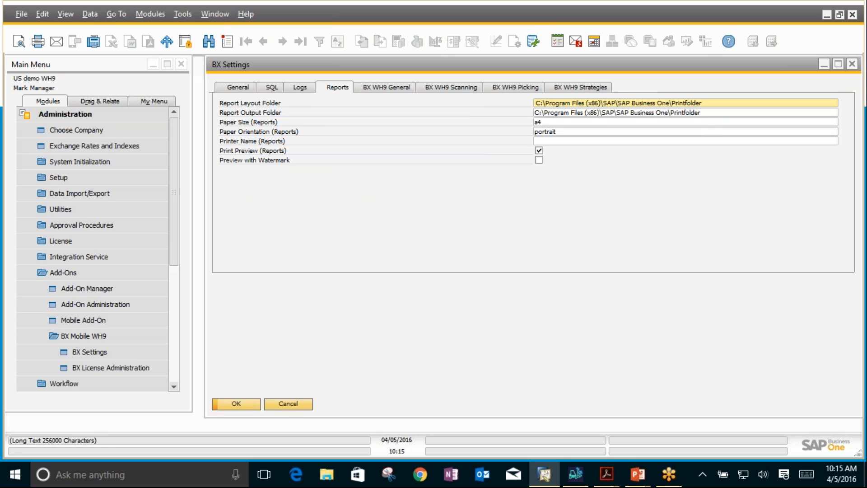
pyautogui.click(708, 103)
pyautogui.moveTo(708, 102); pyautogui.dragTo(534, 103)
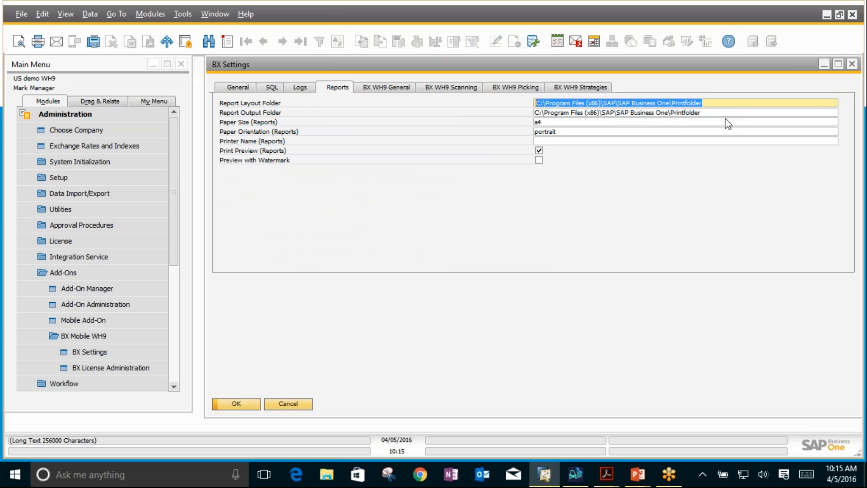
# Step: Close BX Settings, review the label printers in the BX Mobile WH9 Printers Setup, and close it unchanged
pyautogui.click(853, 64)
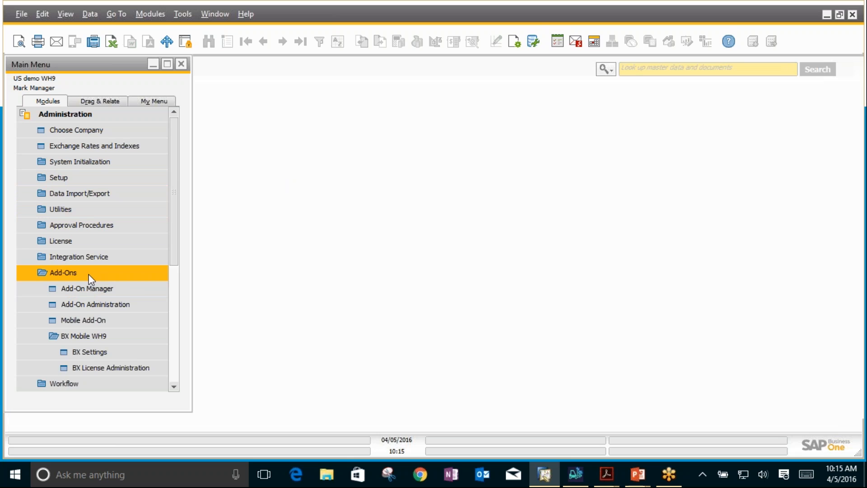
pyautogui.click(61, 178)
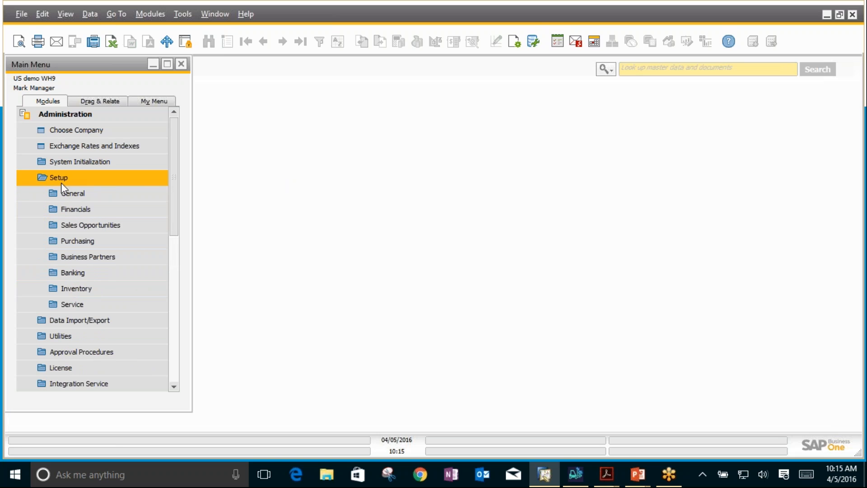
pyautogui.click(64, 284)
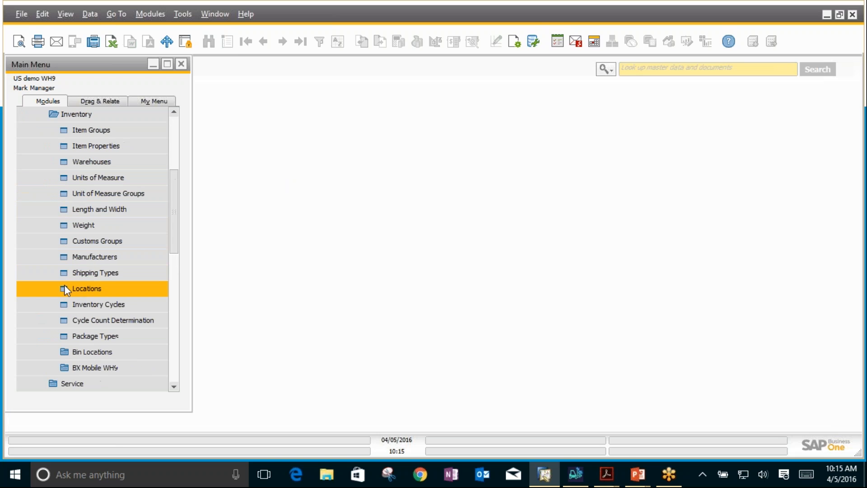
pyautogui.click(77, 371)
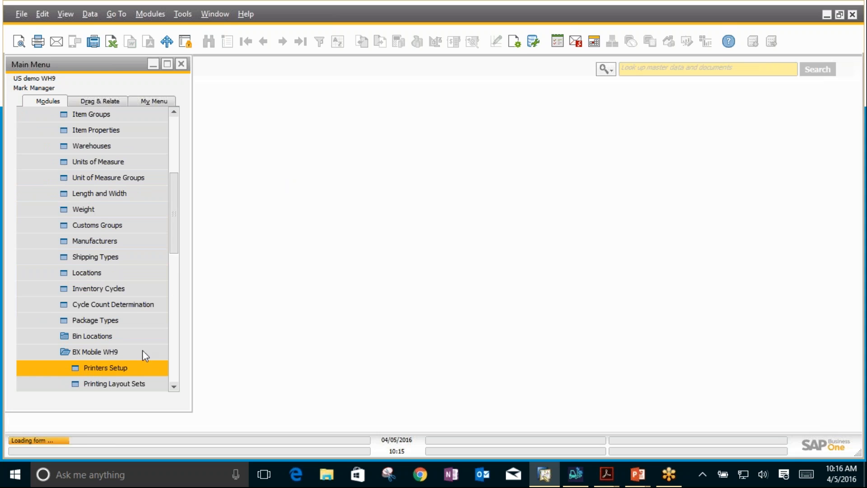
pyautogui.click(94, 367)
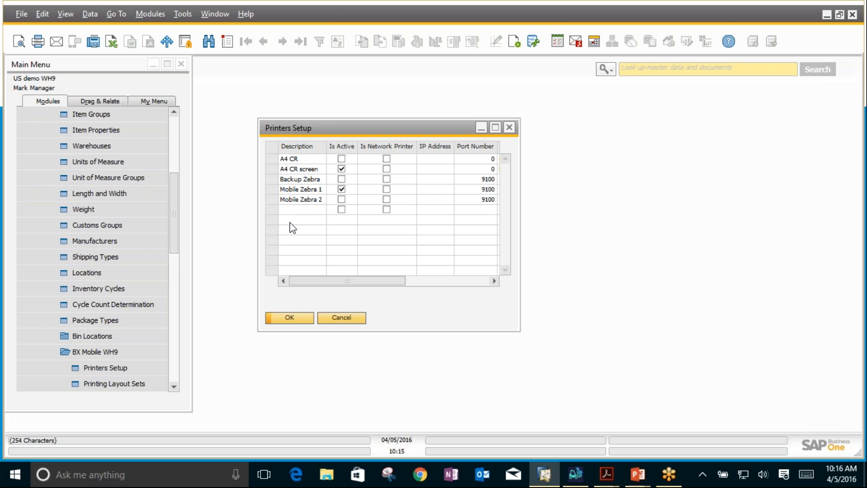
pyautogui.click(335, 323)
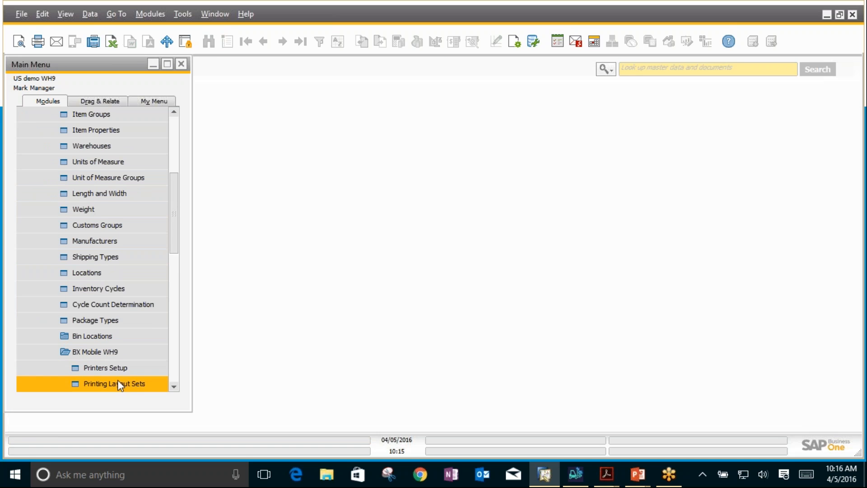
# Step: Review the label layout files assigned to the A4 crystal set in Printing Layout Sets, and close the window unchanged
pyautogui.click(128, 384)
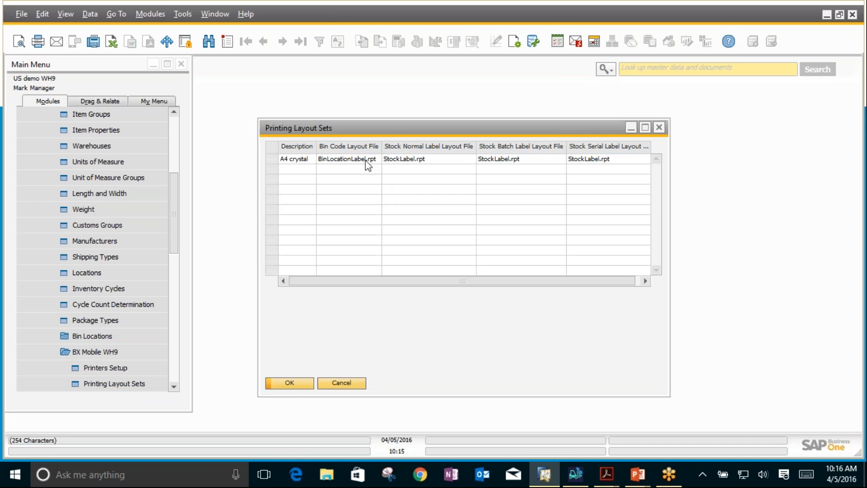
pyautogui.click(304, 162)
pyautogui.click(304, 168)
pyautogui.click(659, 130)
# Step: Open Item Master Data from the Inventory module and find item L01
pyautogui.click(177, 135)
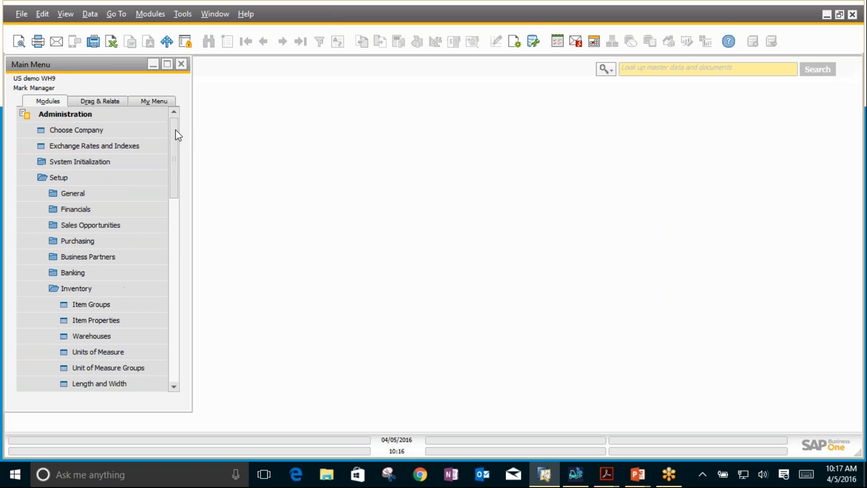
pyautogui.click(46, 116)
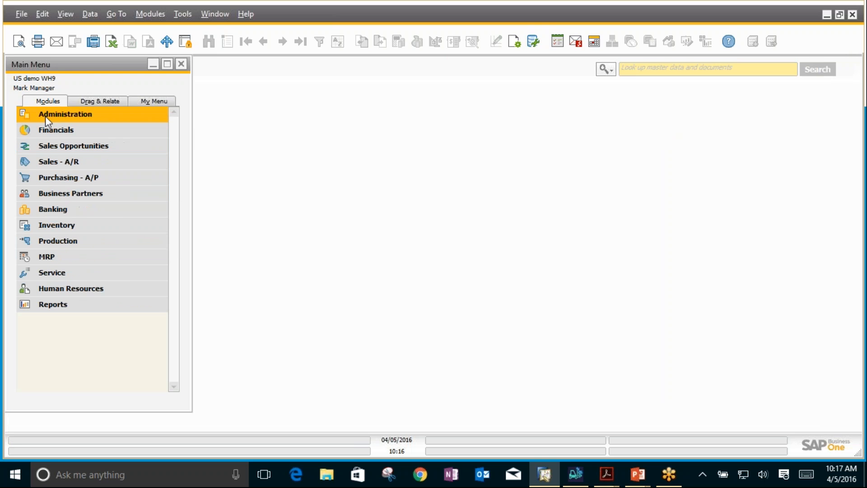
pyautogui.click(56, 226)
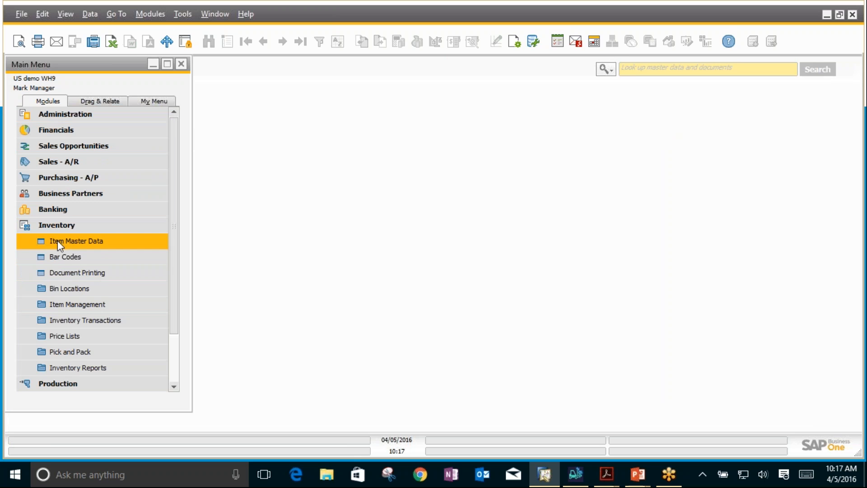
pyautogui.click(58, 240)
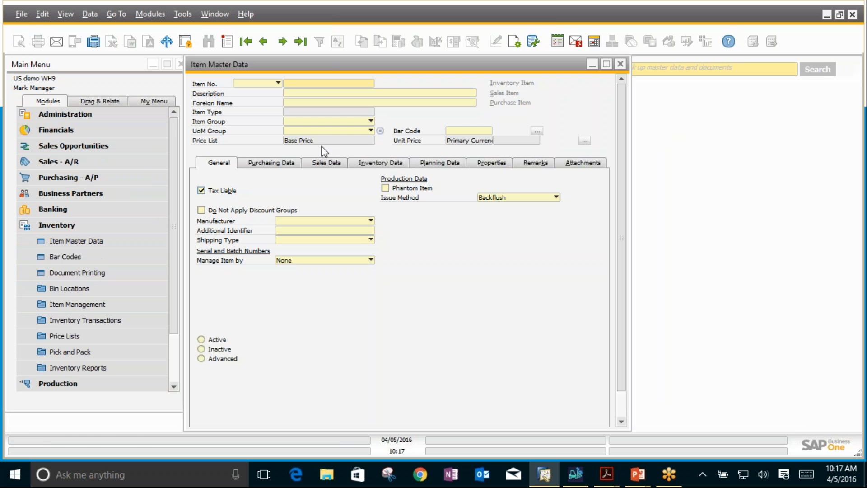
pyautogui.write('I0')
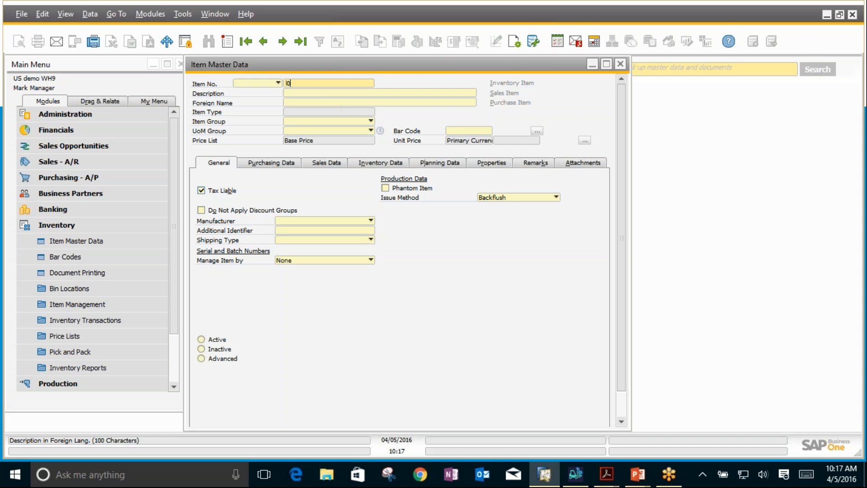
pyautogui.write('1')
pyautogui.press('Return')
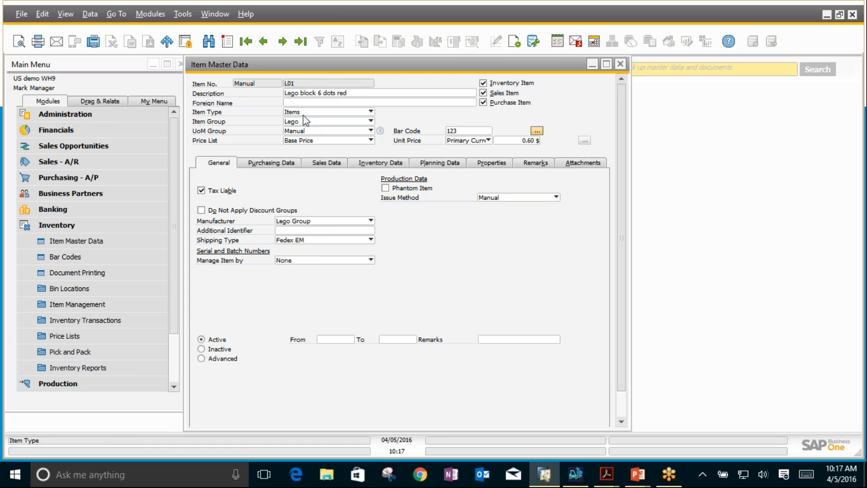
# Step: Examine the item's Inventory Data, focusing on the first and default bin locations of warehouse 99
pyautogui.click(378, 164)
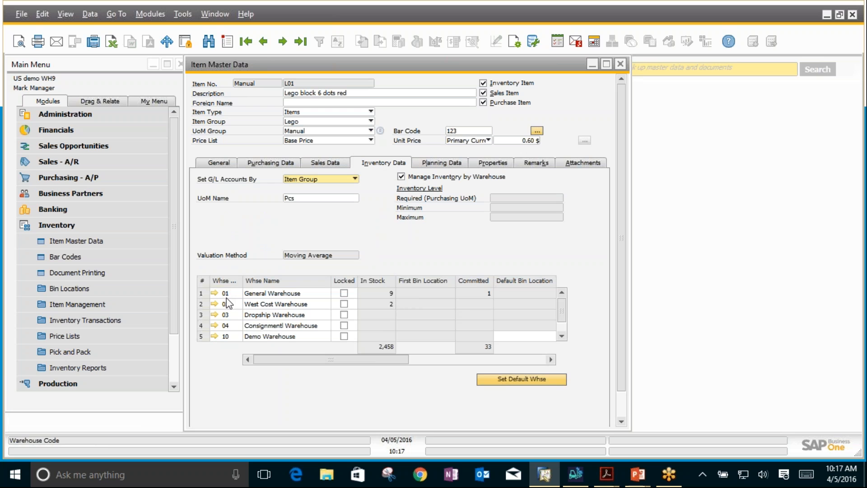
pyautogui.scroll(-1, 423, 343)
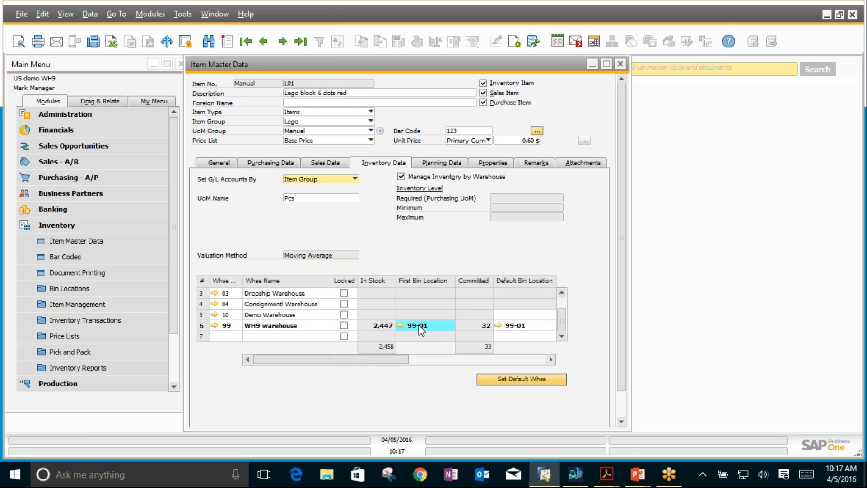
pyautogui.click(199, 326)
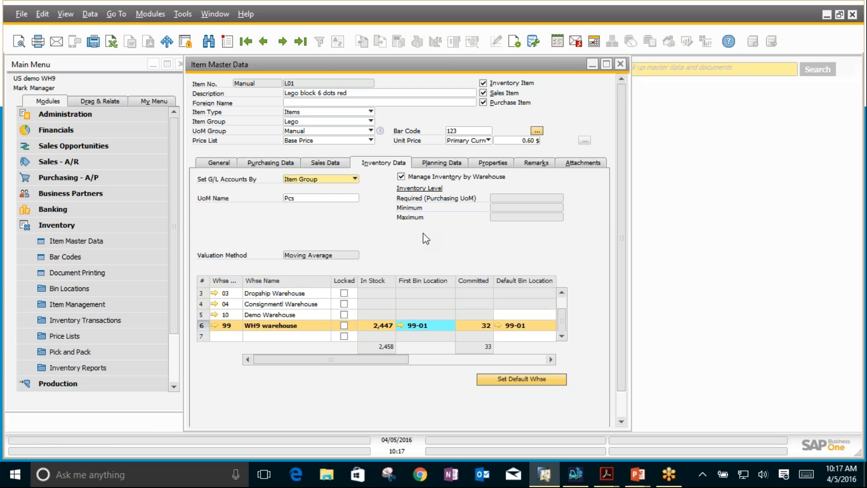
# Step: Go forward to item L03, examine the unit conversions in its LEGO UoM group definition, and close the definition
pyautogui.click(284, 44)
pyautogui.click(283, 42)
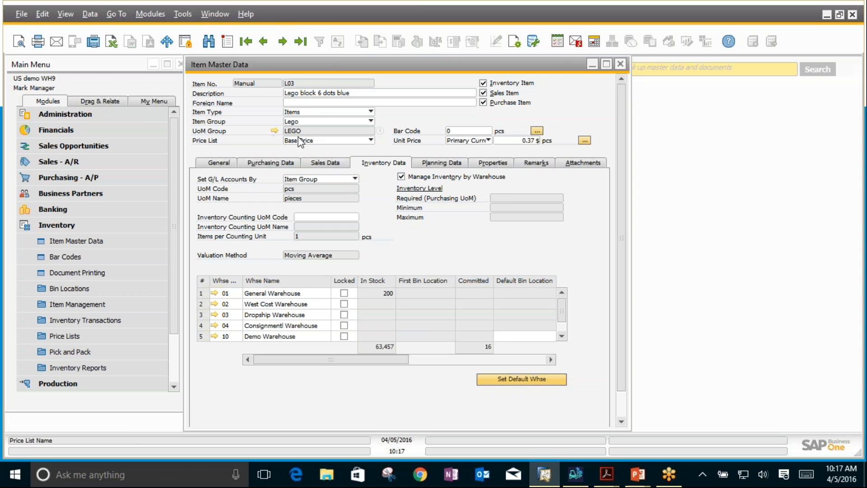
pyautogui.click(275, 131)
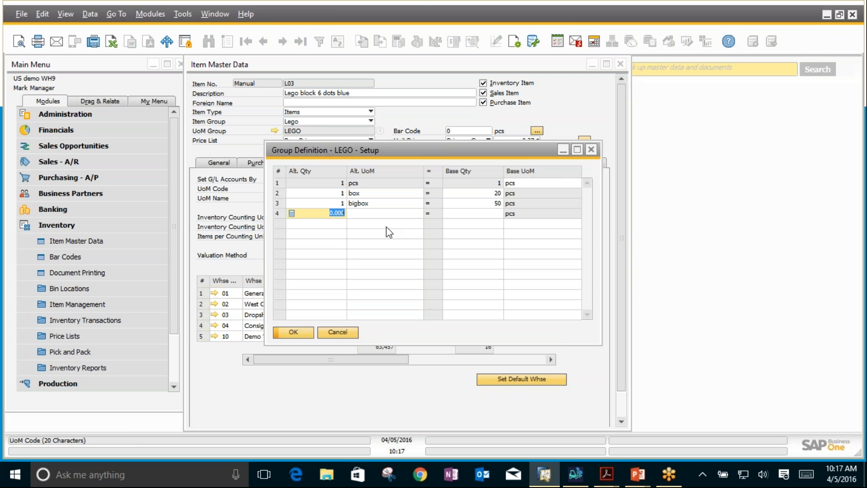
pyautogui.click(591, 150)
# Step: Check the bar codes of item L03 for the bigbox and box units, and close Item Master Data unchanged
pyautogui.click(535, 131)
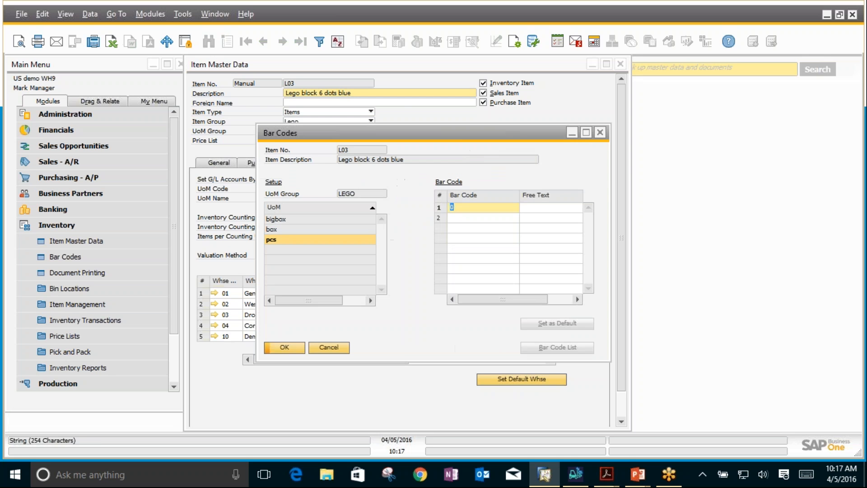
pyautogui.click(291, 217)
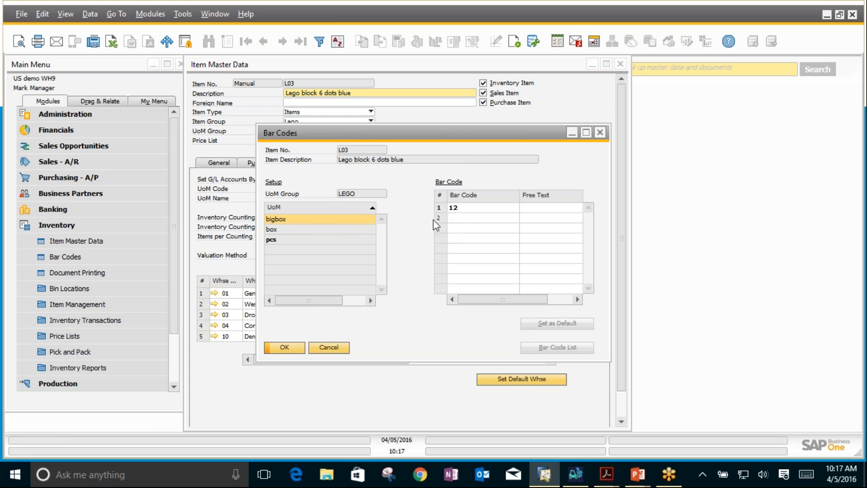
pyautogui.click(283, 230)
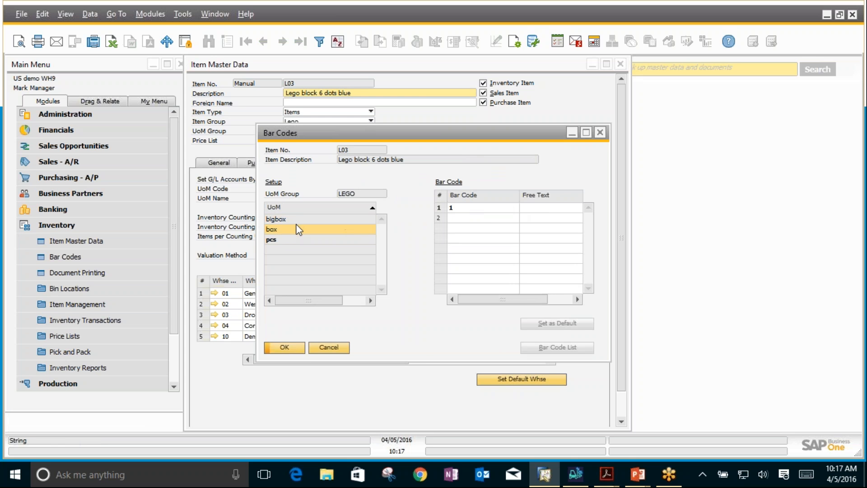
pyautogui.click(311, 348)
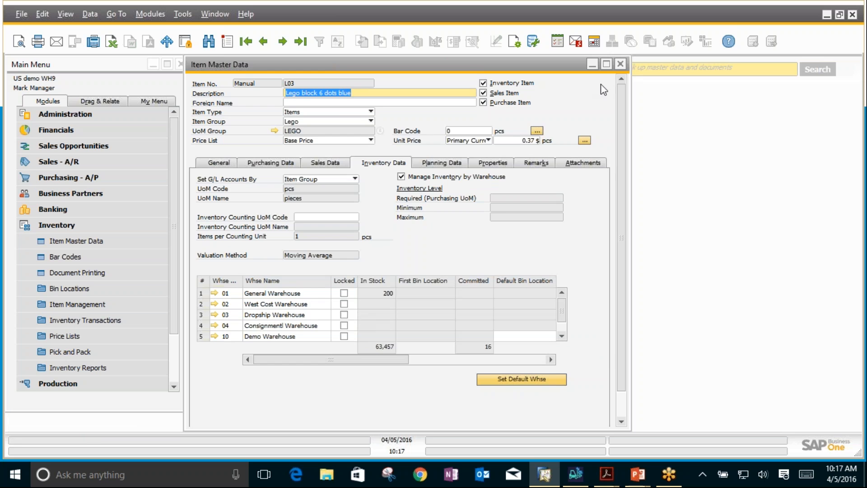
pyautogui.click(620, 64)
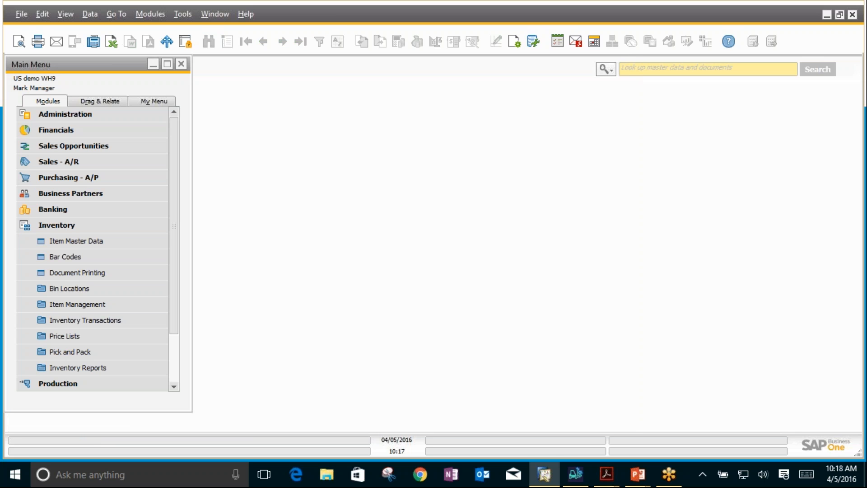
# Step: Start a new purchase order from the Purchasing - A/P module with Acme Associates as the vendor
pyautogui.click(64, 225)
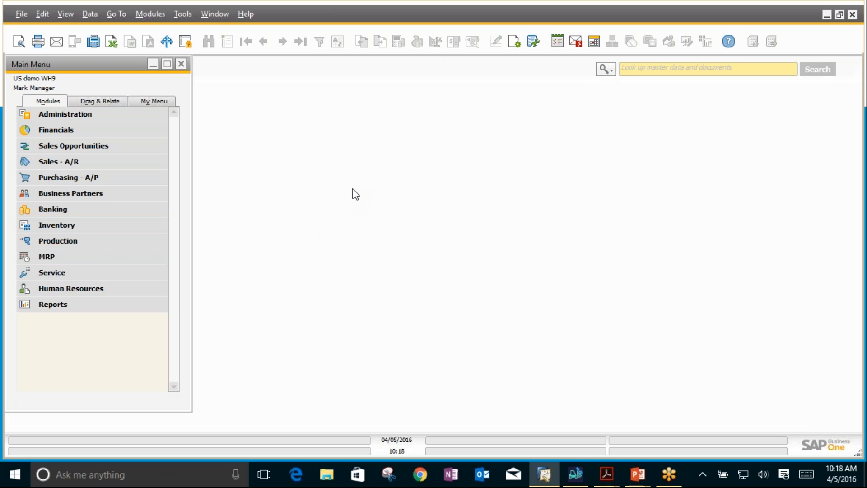
pyautogui.click(108, 181)
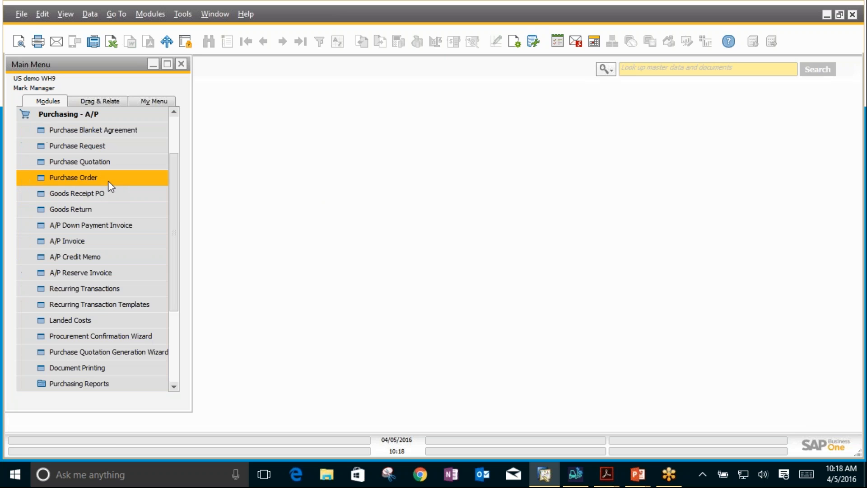
pyautogui.click(139, 181)
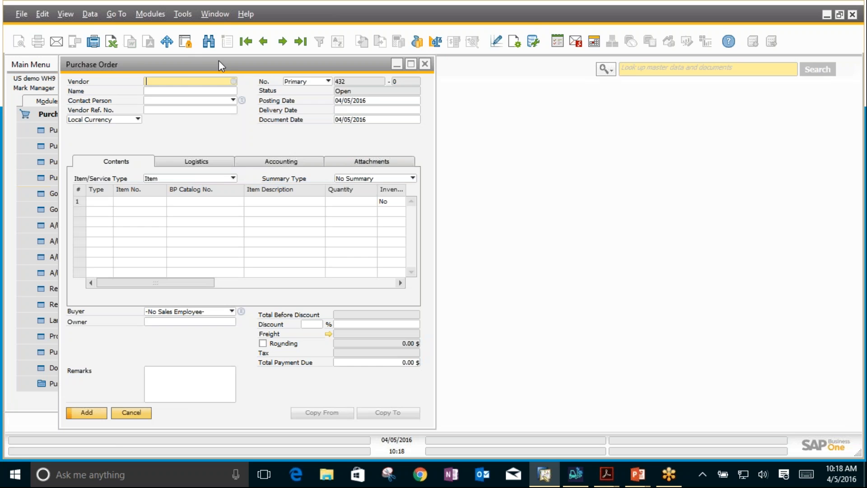
pyautogui.click(232, 81)
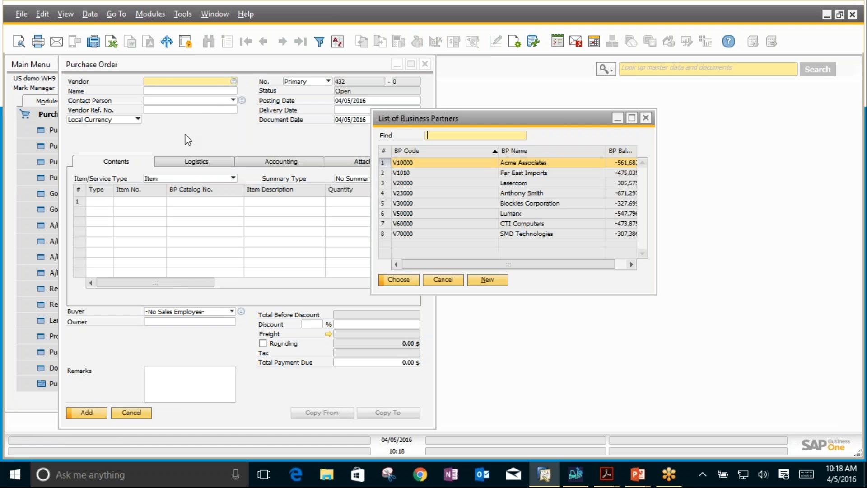
pyautogui.doubleClick(489, 163)
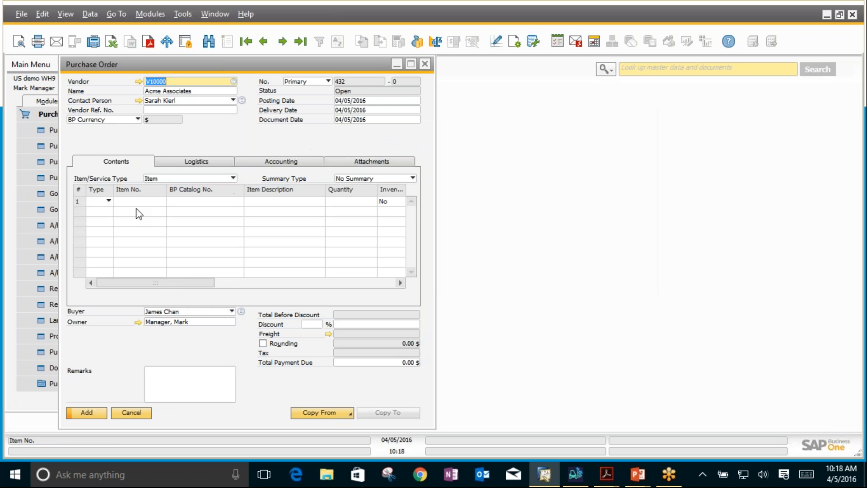
# Step: Add items L01, L03 and L06 together to the purchase order from the list of items
pyautogui.click(126, 202)
pyautogui.write('l0')
pyautogui.press('Tab')
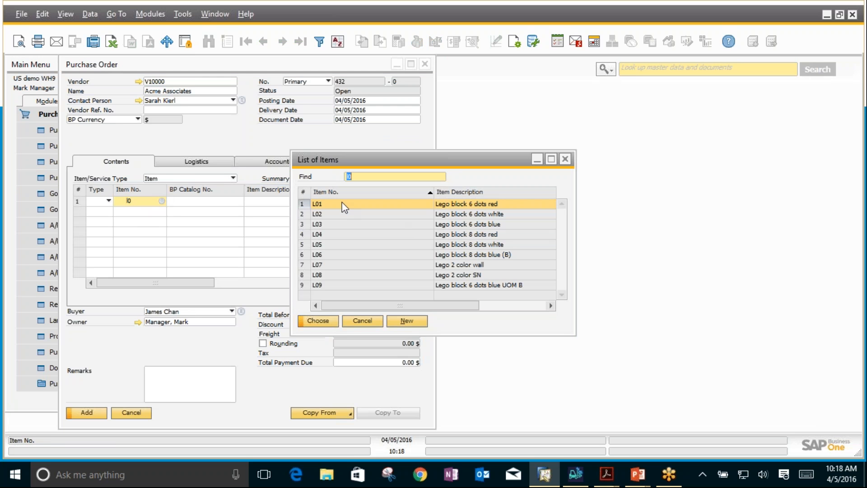
pyautogui.keyDown('ctrl'); pyautogui.click(319, 225); pyautogui.keyUp('ctrl')
pyautogui.keyDown('ctrl'); pyautogui.click(323, 253); pyautogui.keyUp('ctrl')
pyautogui.click(318, 321)
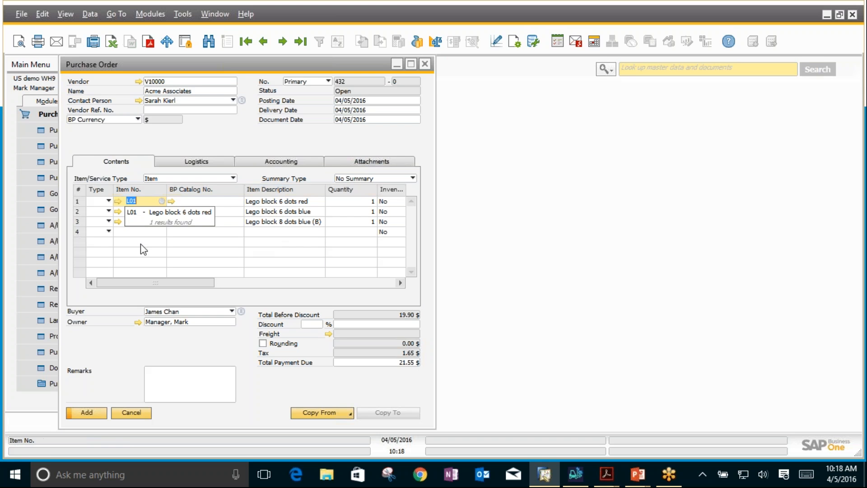
# Step: Add item L01 again as the fourth order line and set that line's warehouse to 01
pyautogui.click(137, 232)
pyautogui.write('l01')
pyautogui.press('Tab')
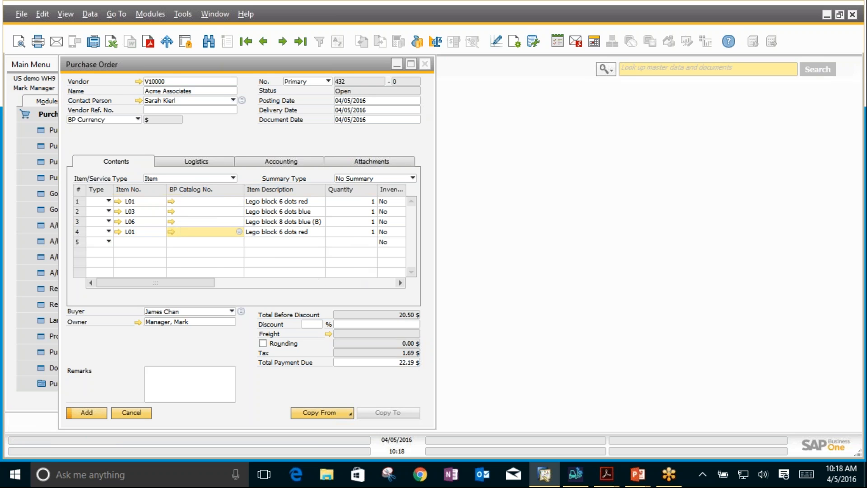
pyautogui.click(410, 64)
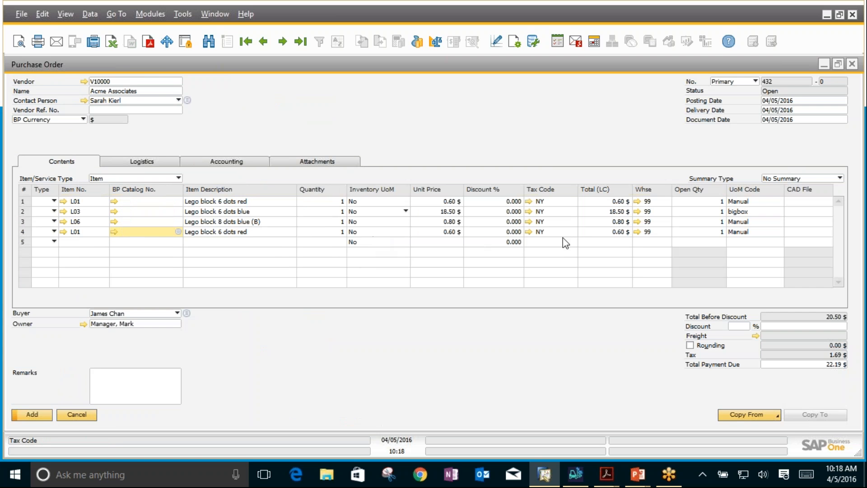
pyautogui.click(647, 232)
pyautogui.write('01')
pyautogui.press('Tab')
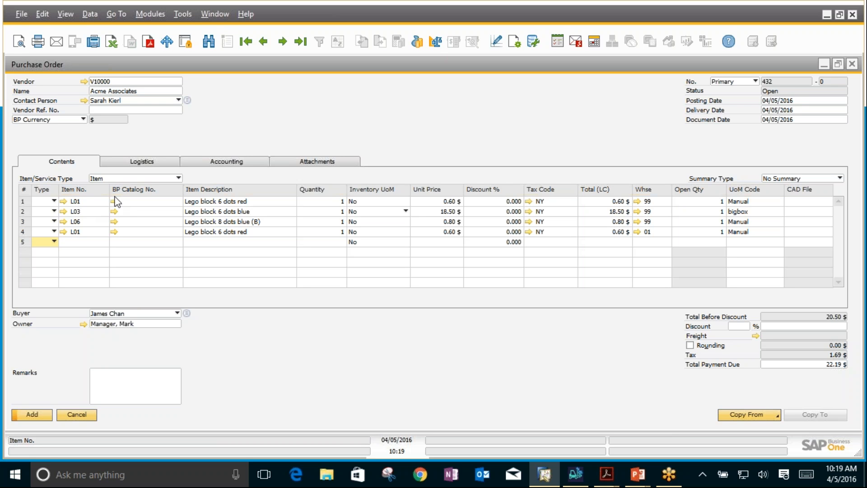
# Step: Check how item L06 is managed in its master data, and return to the purchase order
pyautogui.click(64, 222)
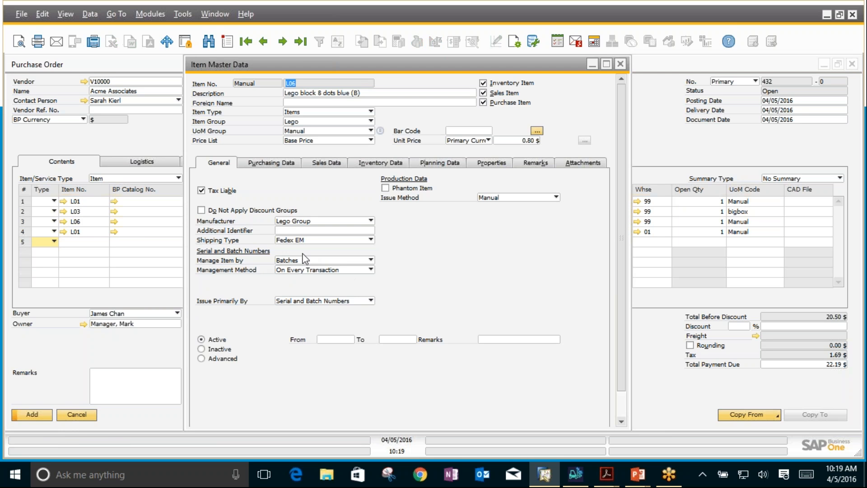
pyautogui.click(619, 66)
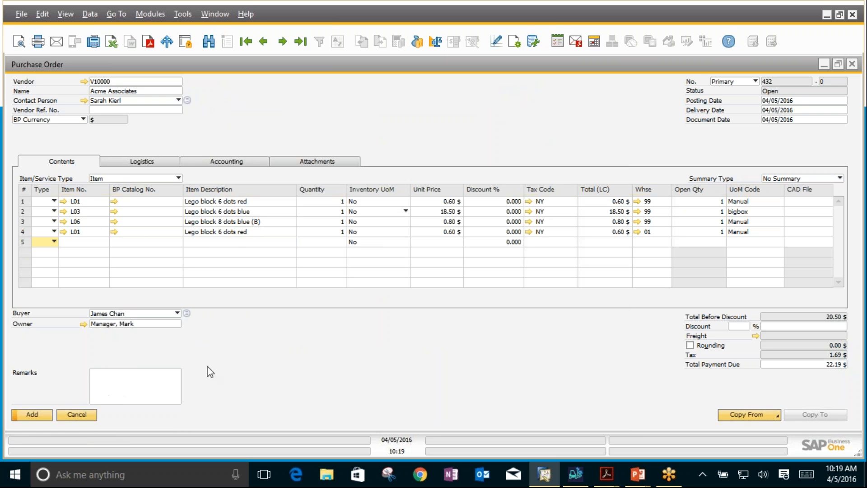
# Step: Save the new Acme Associates purchase order with its four item lines
pyautogui.click(37, 415)
pyautogui.click(26, 213)
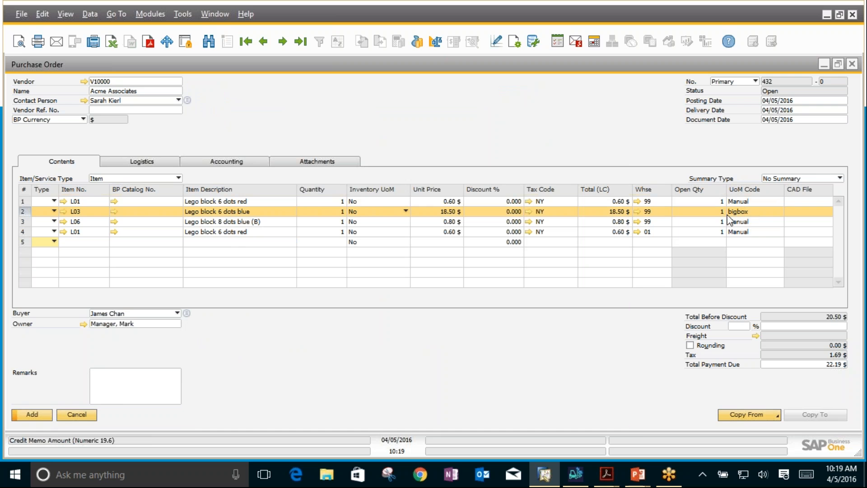
pyautogui.click(21, 419)
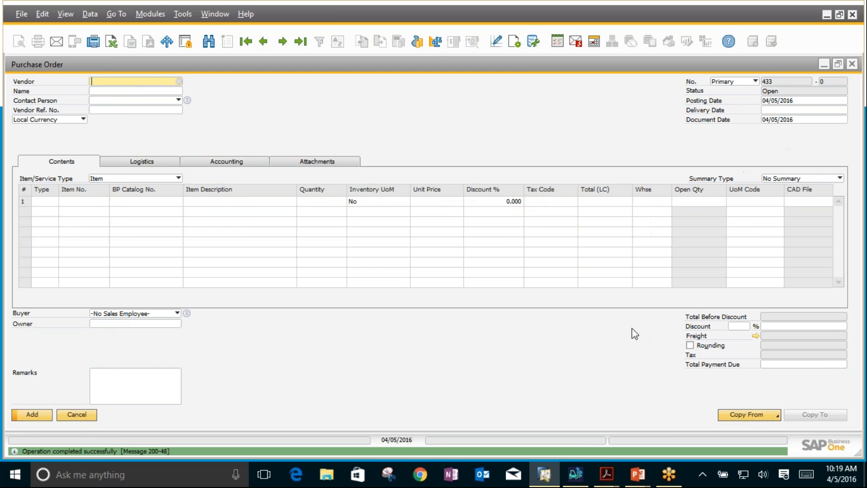
# Step: Switch to BX Mobile WH9, open GR PO and list the open documents that contain item L03
pyautogui.click(574, 475)
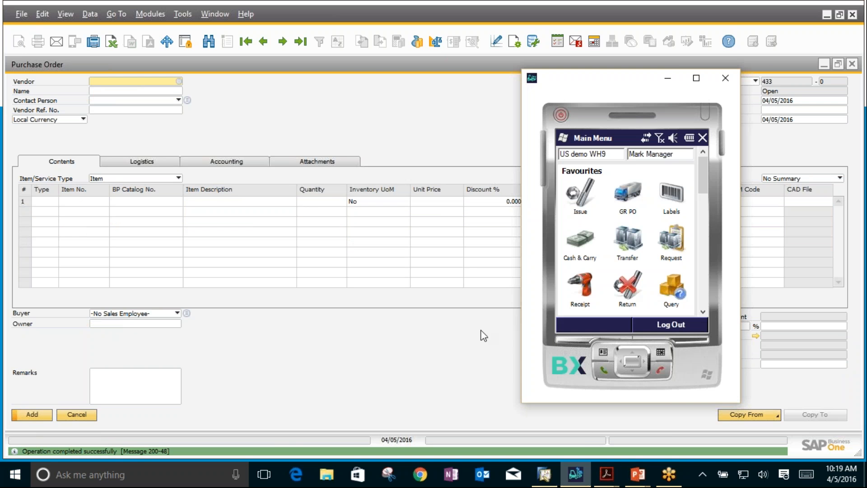
pyautogui.click(629, 199)
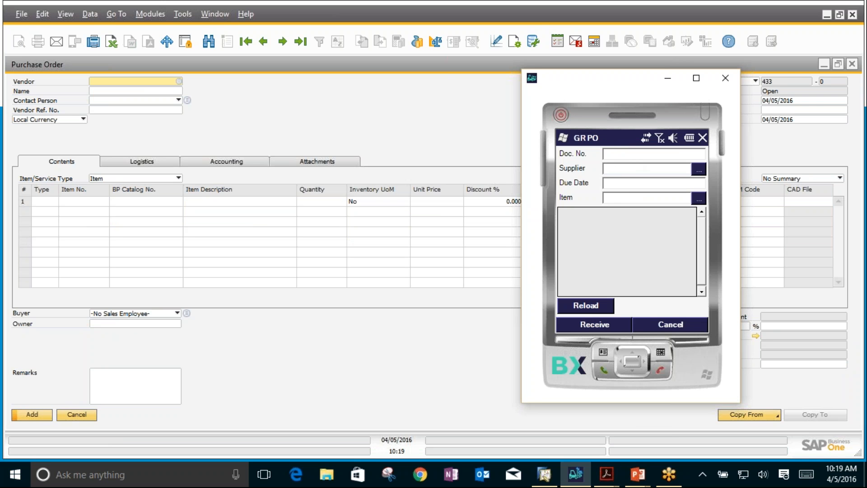
pyautogui.click(624, 199)
pyautogui.write('L03')
pyautogui.press('Return')
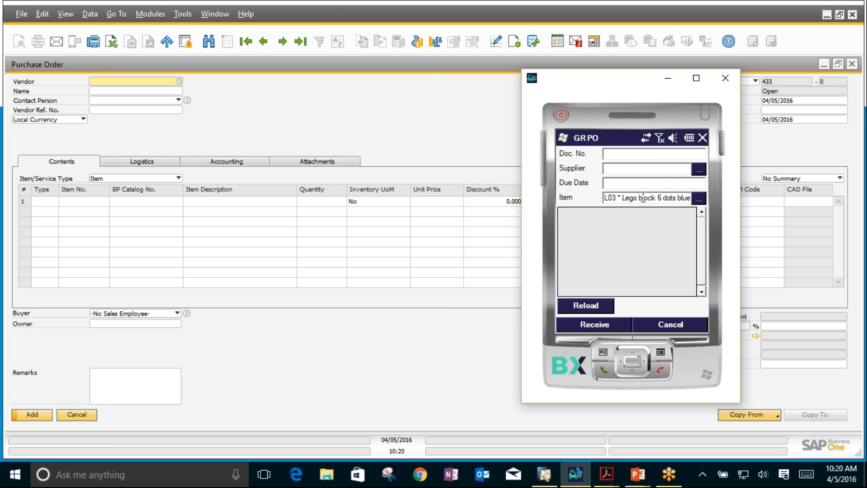
pyautogui.click(587, 305)
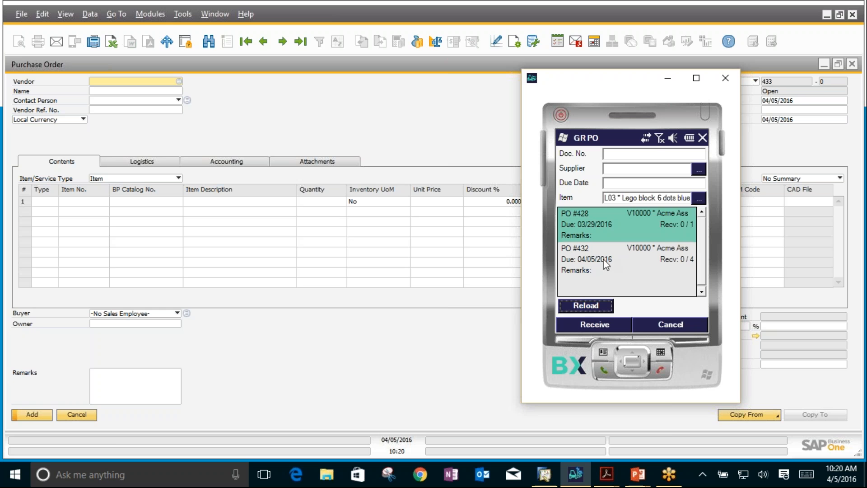
# Step: Clear the item filter, reload all open documents and open the Acme Associates purchase order due 04/05/2016 for receiving
pyautogui.click(604, 200)
pyautogui.press('BackSpace')
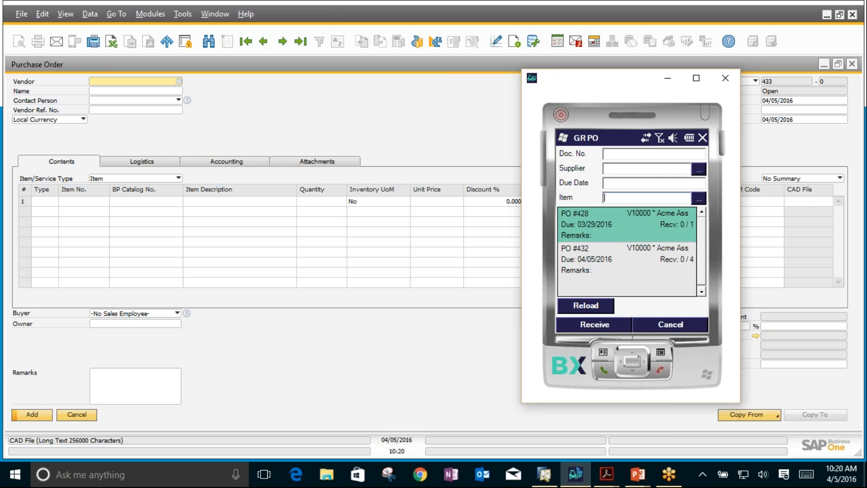
pyautogui.click(582, 305)
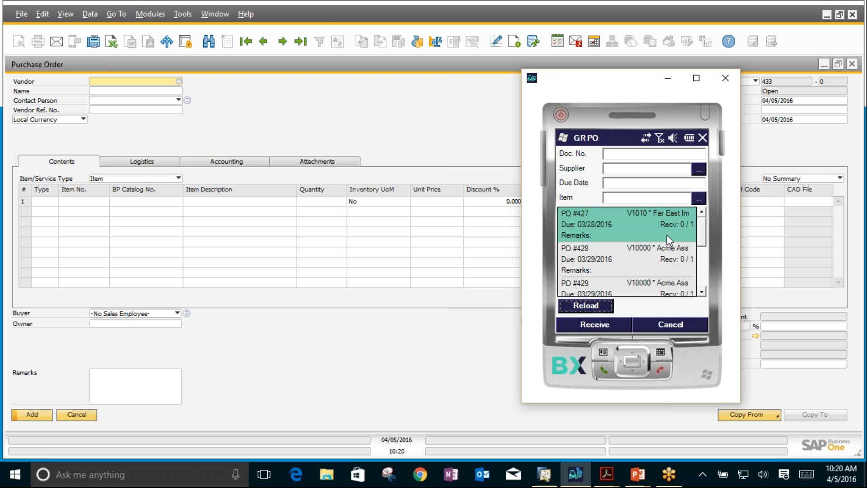
pyautogui.moveTo(700, 235); pyautogui.dragTo(706, 278)
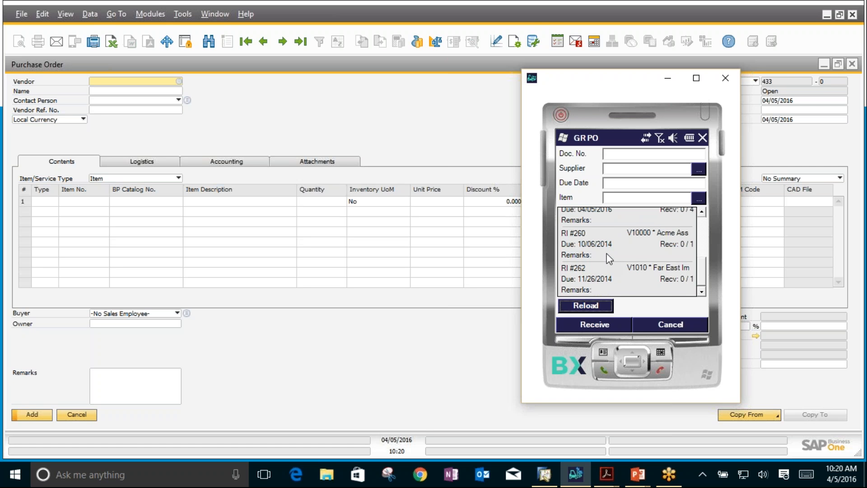
pyautogui.click(705, 211)
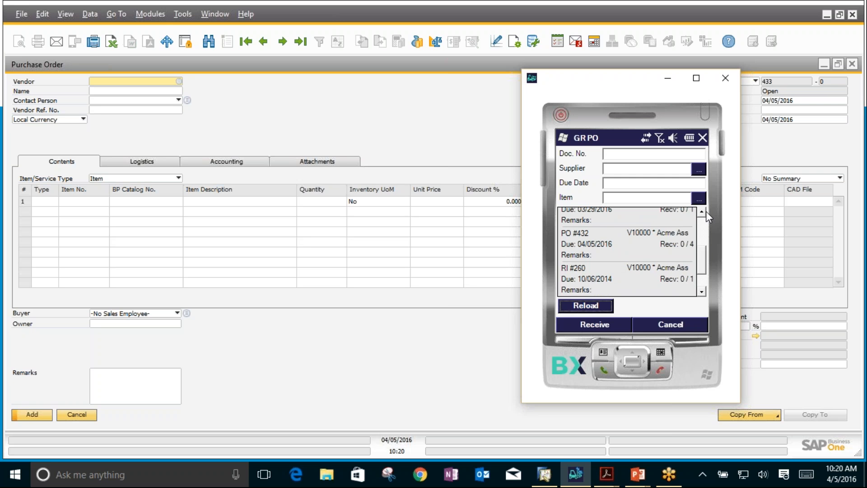
pyautogui.click(592, 240)
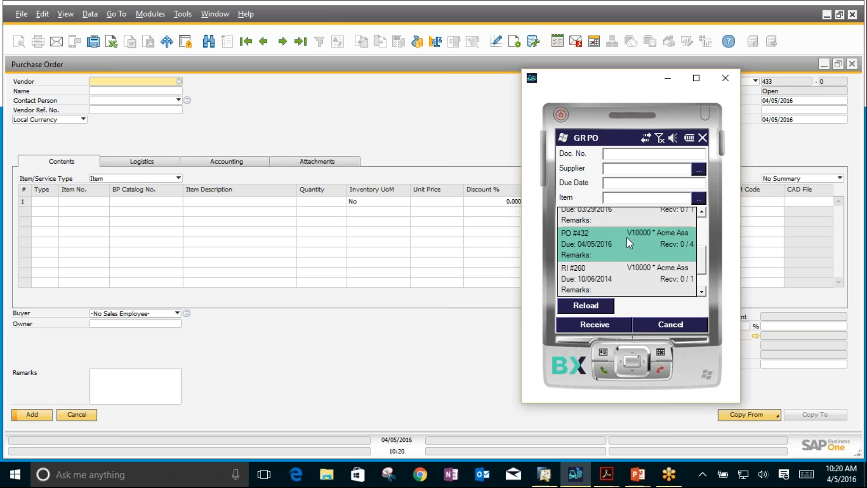
pyautogui.click(583, 326)
# Step: Compare the saved purchase order in SAP Business One with the receiving lines in BX Mobile WH9
pyautogui.click(364, 102)
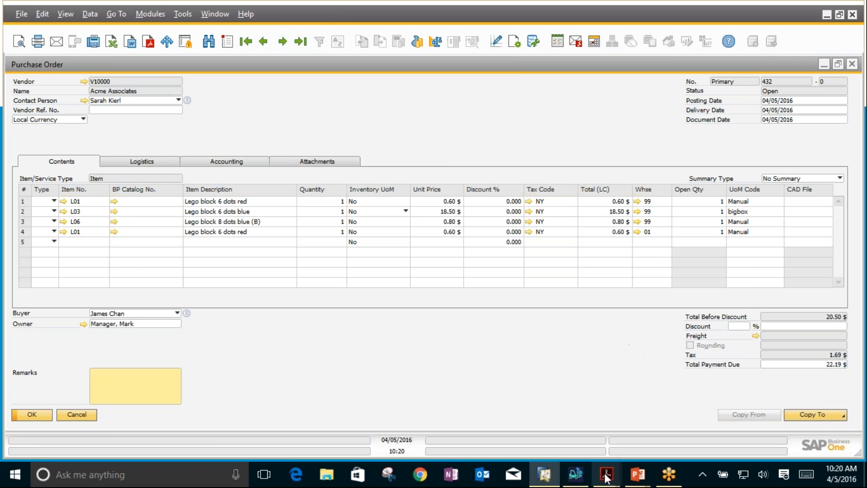
pyautogui.click(574, 473)
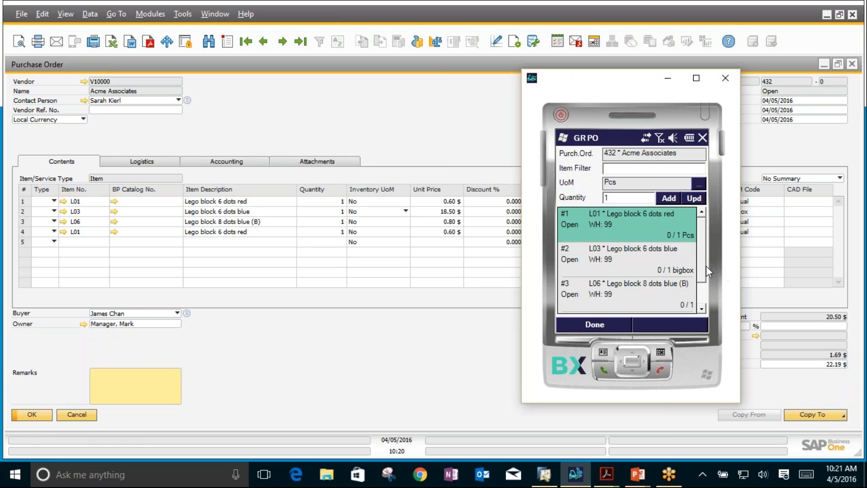
pyautogui.moveTo(700, 268); pyautogui.dragTo(652, 250)
# Step: Find the L03 order line through the item filter in the box unit, and again by entering item code L03
pyautogui.write('1')
pyautogui.press('Return')
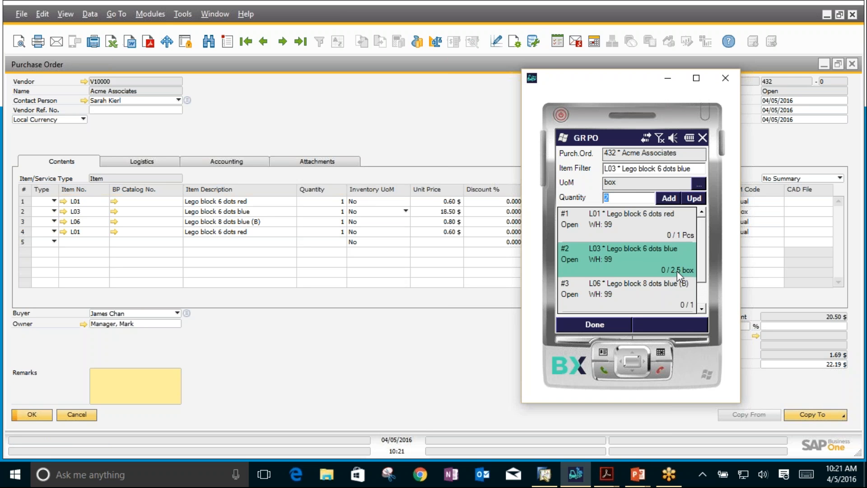
pyautogui.click(693, 168)
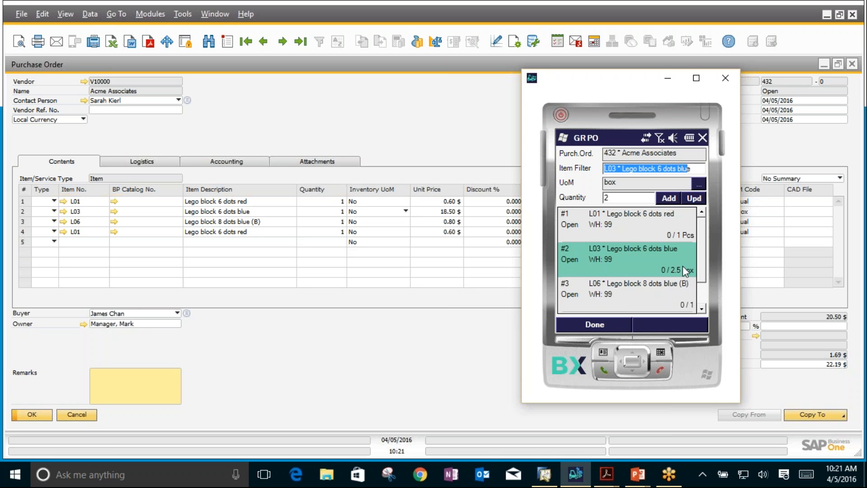
pyautogui.press('BackSpace')
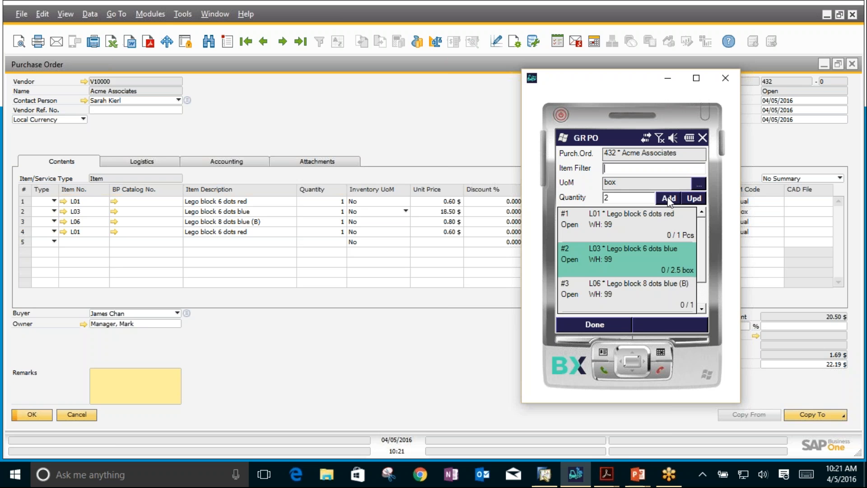
pyautogui.write('L03')
pyautogui.press('Return')
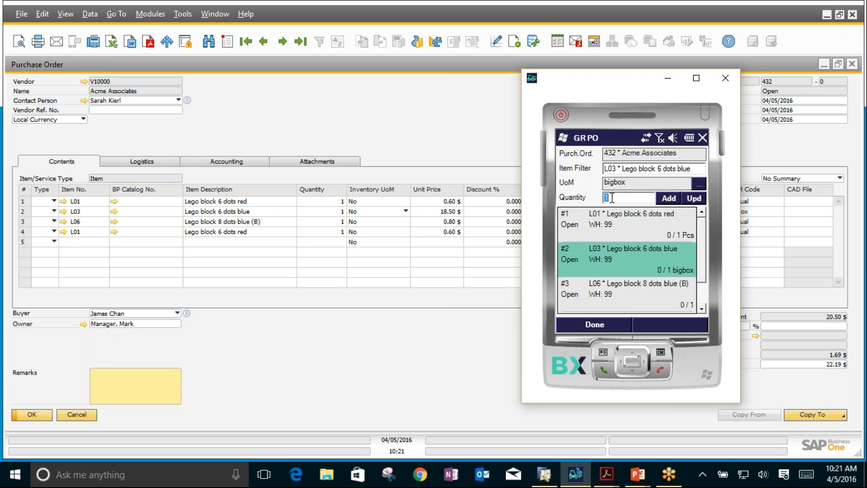
# Step: Receive 1 box of item L03 into bin location 99-02
pyautogui.click(668, 198)
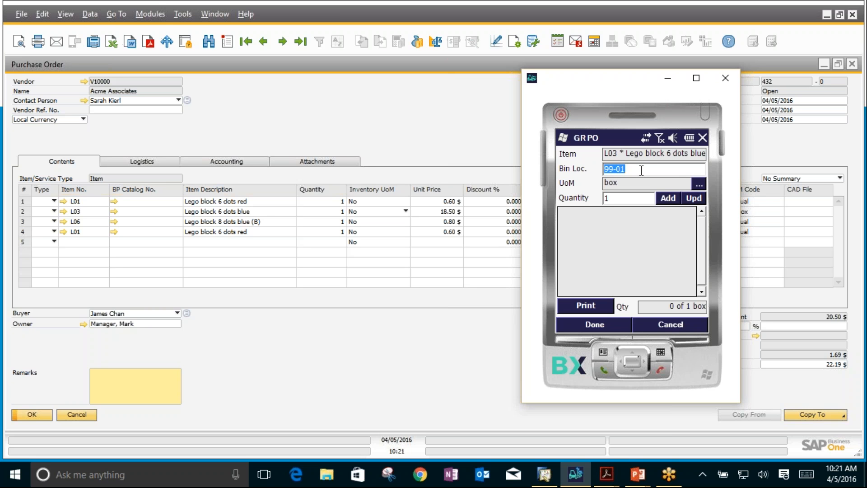
pyautogui.write('99-02')
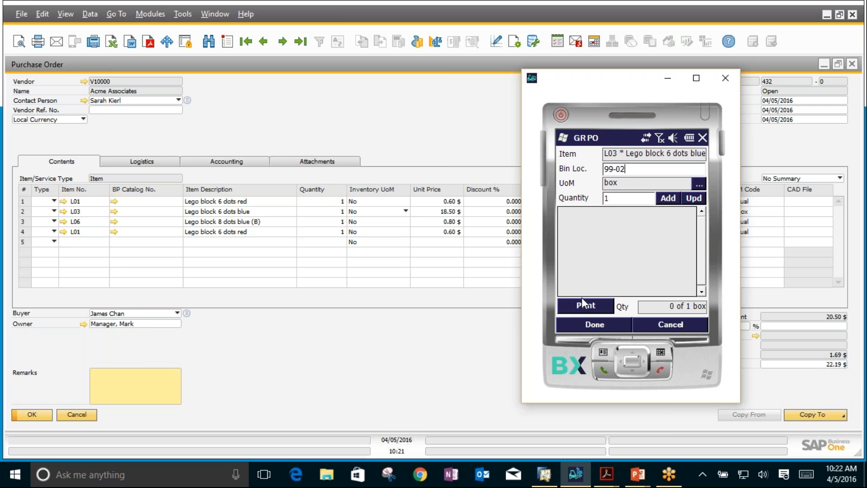
pyautogui.click(668, 198)
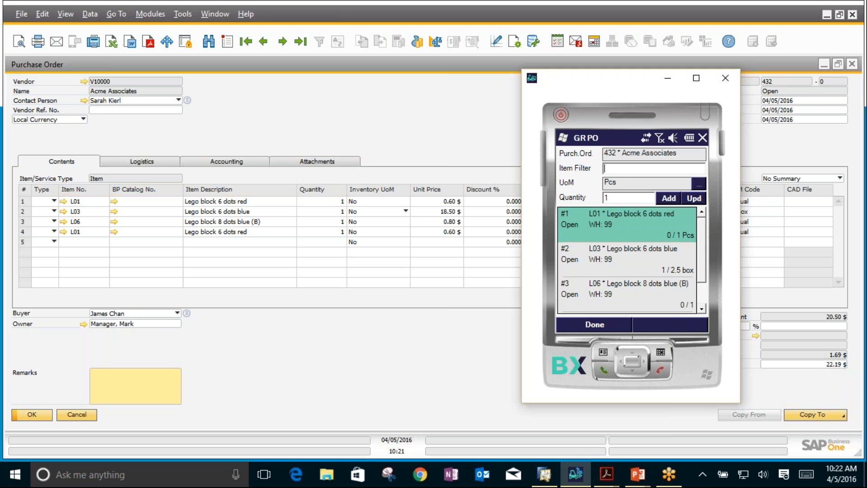
# Step: Receive 1 piece of item L01 from the warehouse 99 line into bin location 99-01
pyautogui.click(659, 263)
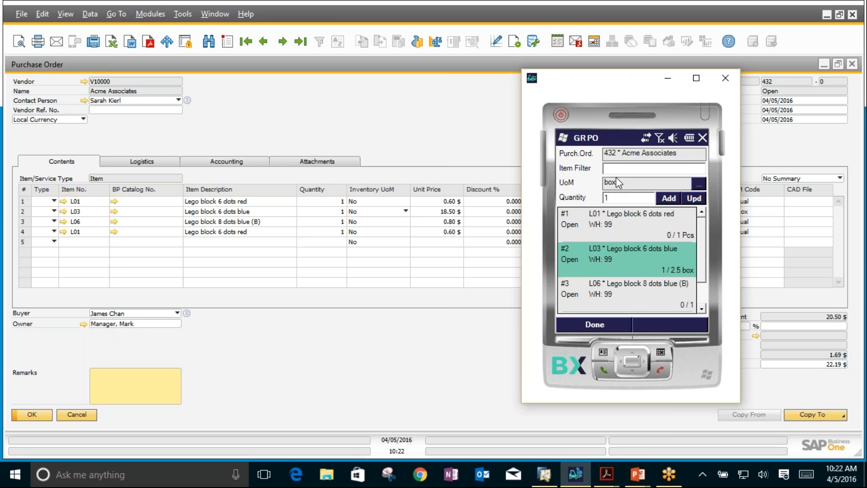
pyautogui.click(646, 222)
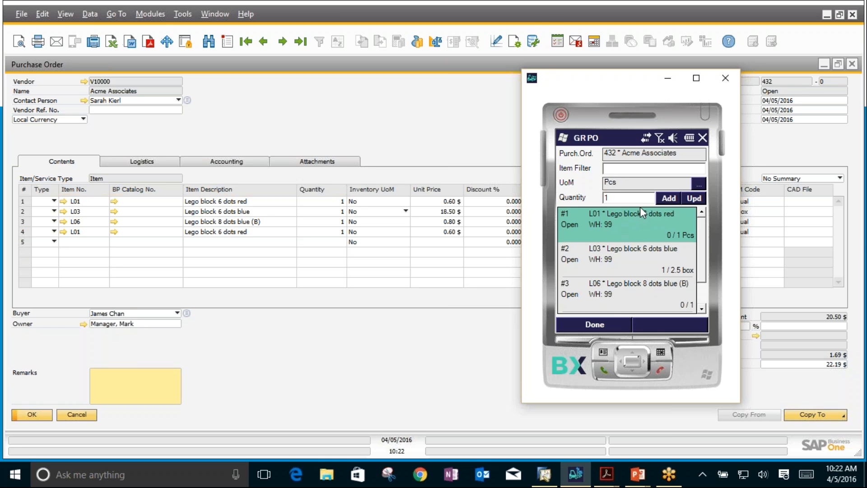
pyautogui.click(666, 198)
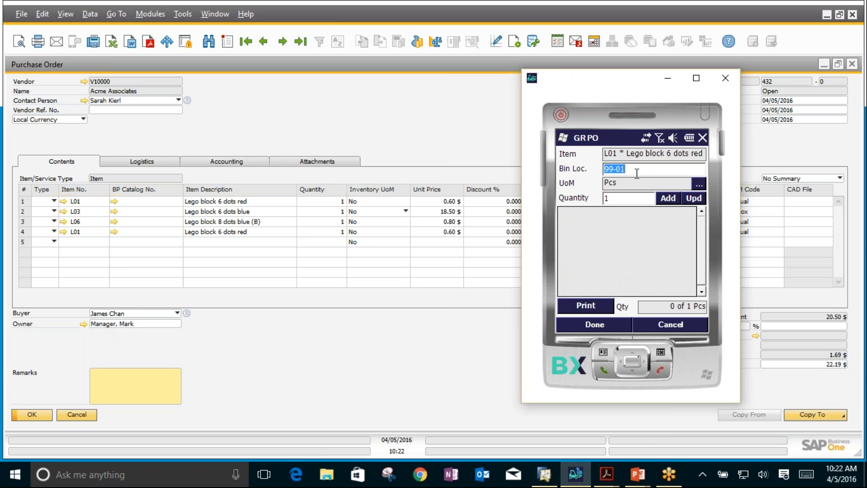
pyautogui.click(667, 198)
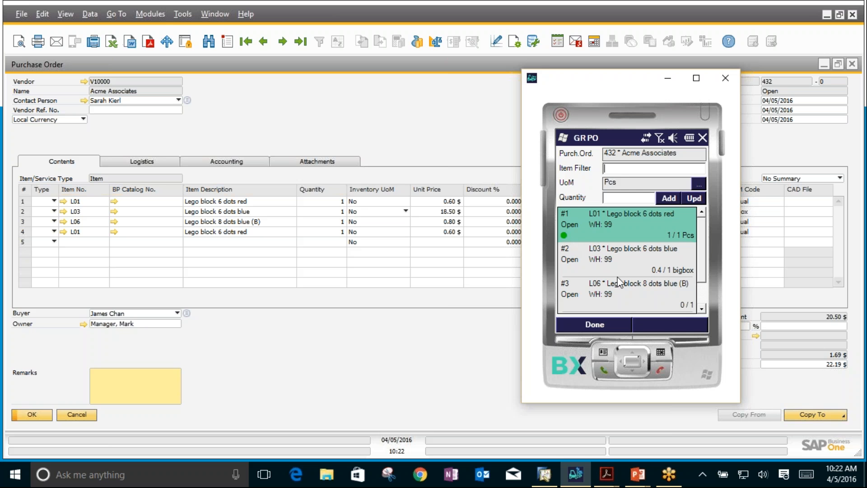
# Step: Start receiving a quantity of 2 of item L06 and add batch 1234 with quantity 1 in bin location 99-01
pyautogui.click(610, 294)
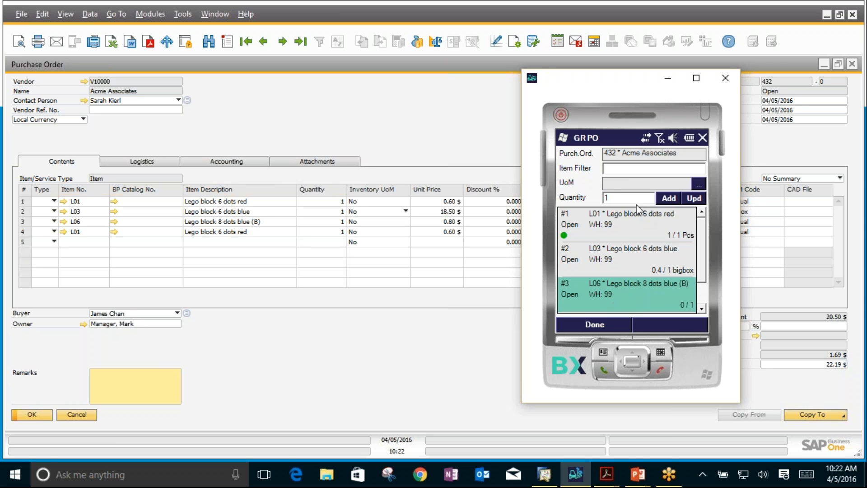
pyautogui.doubleClick(607, 197)
pyautogui.write('2')
pyautogui.click(667, 198)
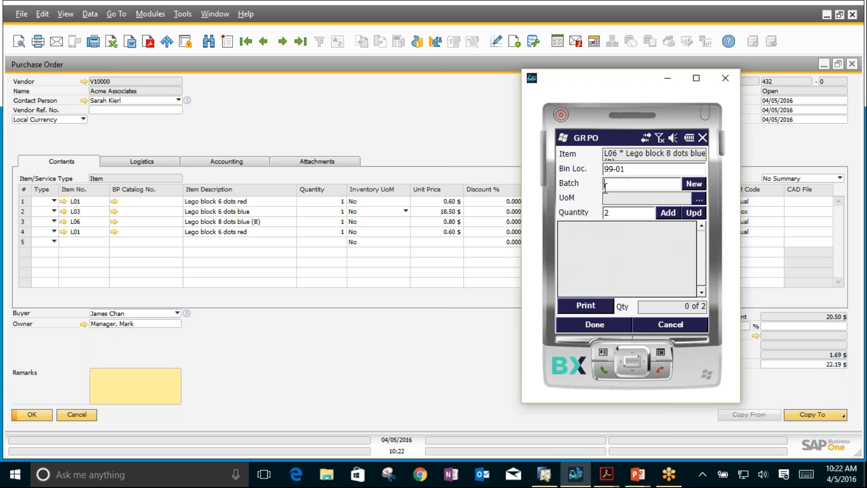
pyautogui.write('1234')
pyautogui.press('Return')
pyautogui.write('1')
pyautogui.click(665, 214)
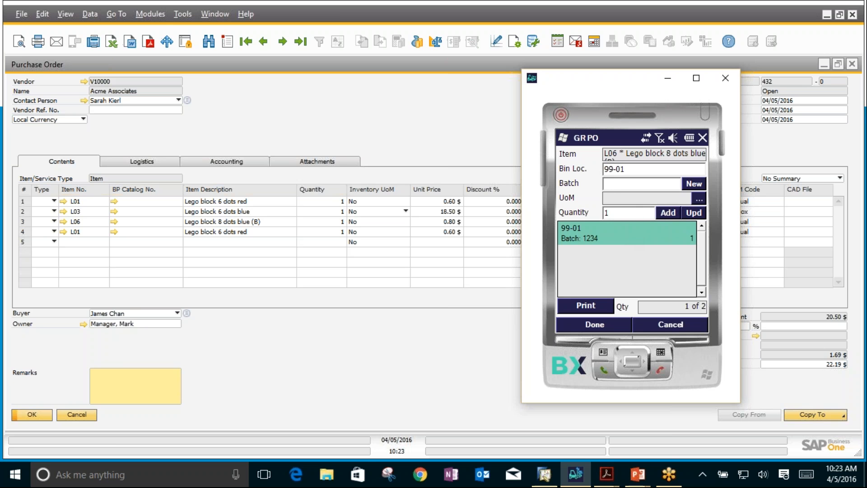
# Step: Add batch 1235 for the remaining unit of item L06 in bin location 99-01
pyautogui.write('1235')
pyautogui.press('Tab')
pyautogui.click(668, 212)
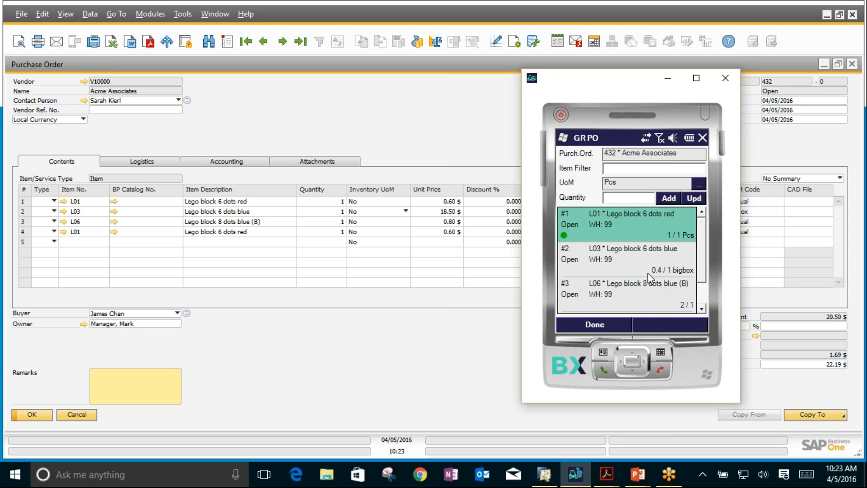
# Step: Receive 1 piece of item L01 on the fourth order line for warehouse 01
pyautogui.click(674, 273)
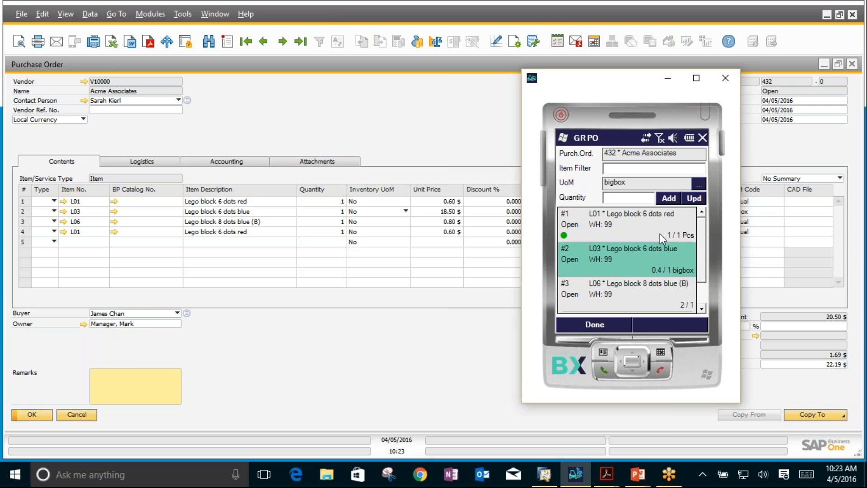
pyautogui.click(623, 226)
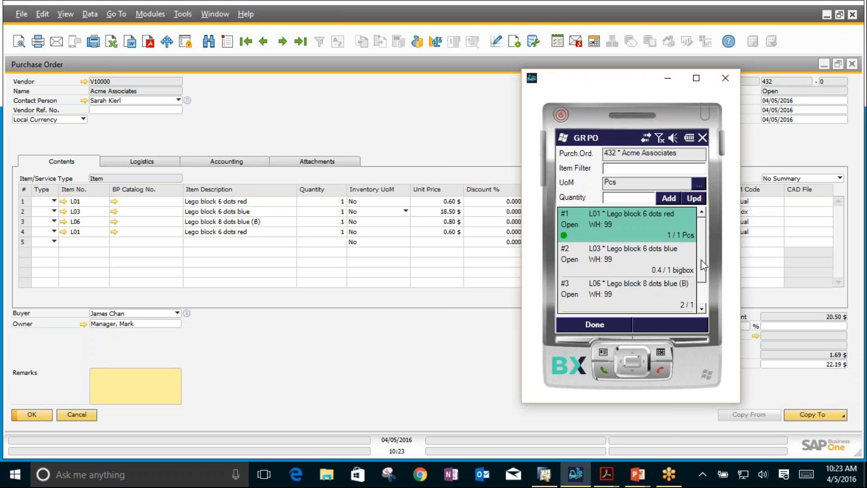
pyautogui.scroll(-1, 705, 275)
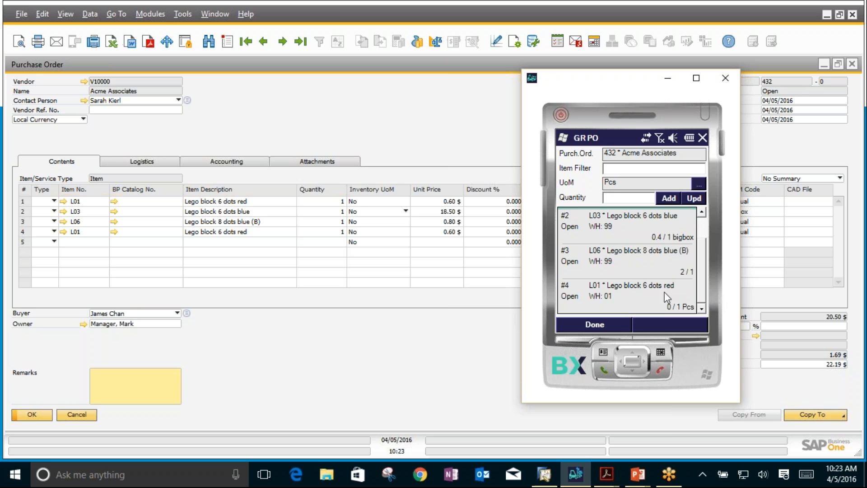
pyautogui.click(658, 306)
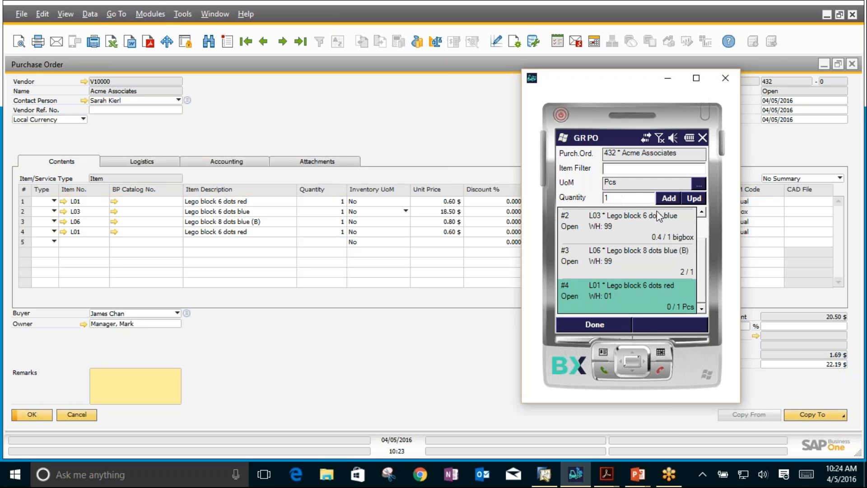
pyautogui.click(669, 198)
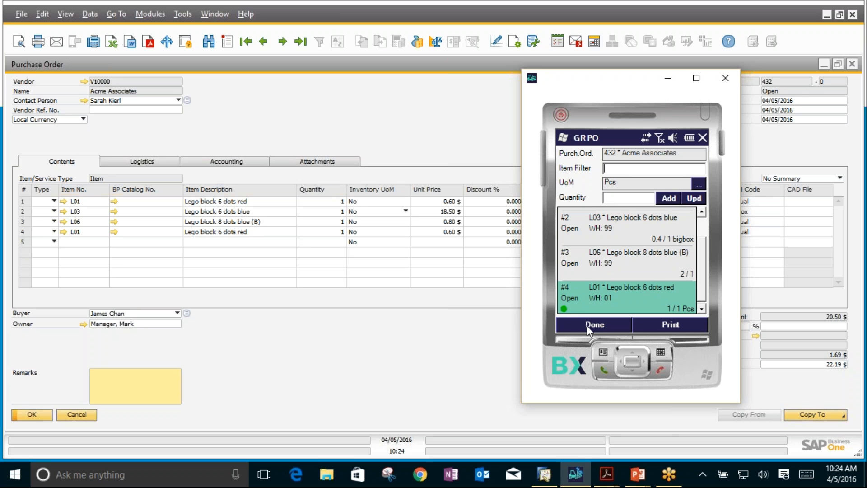
# Step: Finish receiving the Acme Associates order and post its goods receipt PO
pyautogui.click(584, 325)
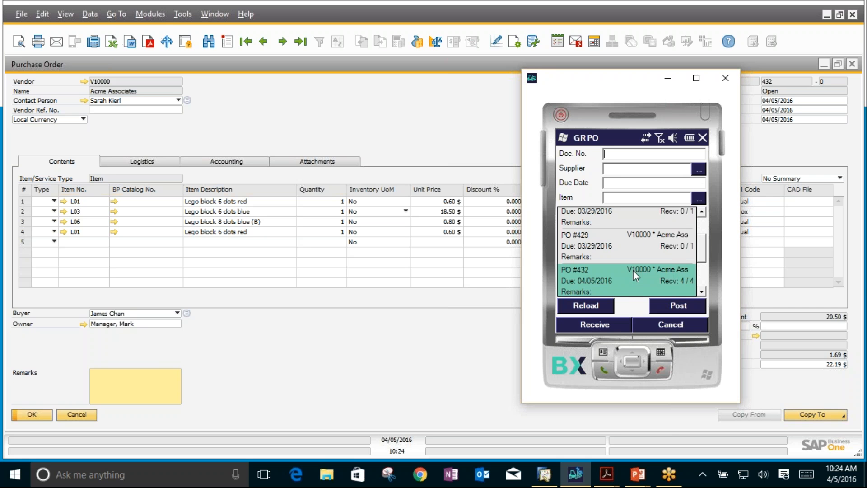
pyautogui.click(676, 304)
pyautogui.click(590, 325)
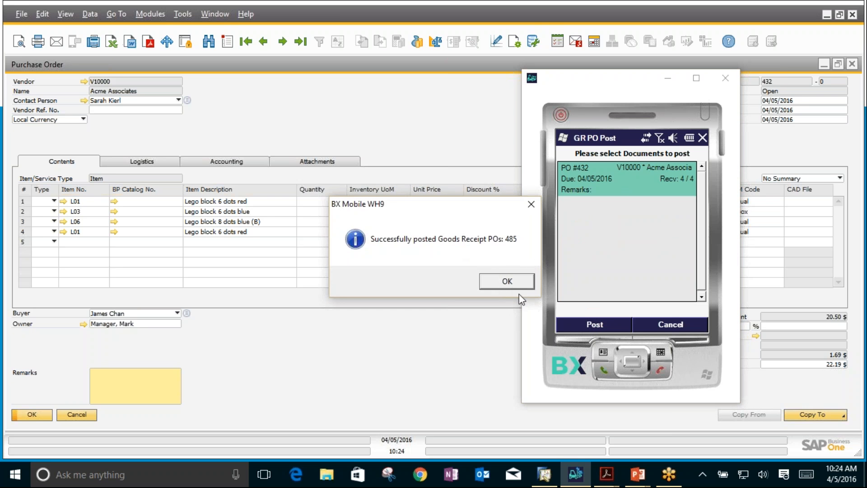
# Step: Refresh the Acme Associates purchase order and open its goods receipt PO from the relationship map
pyautogui.click(506, 281)
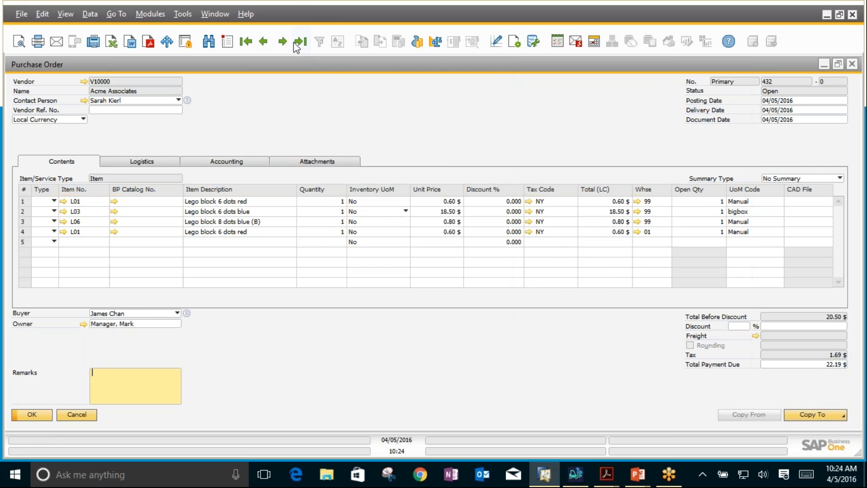
pyautogui.click(299, 43)
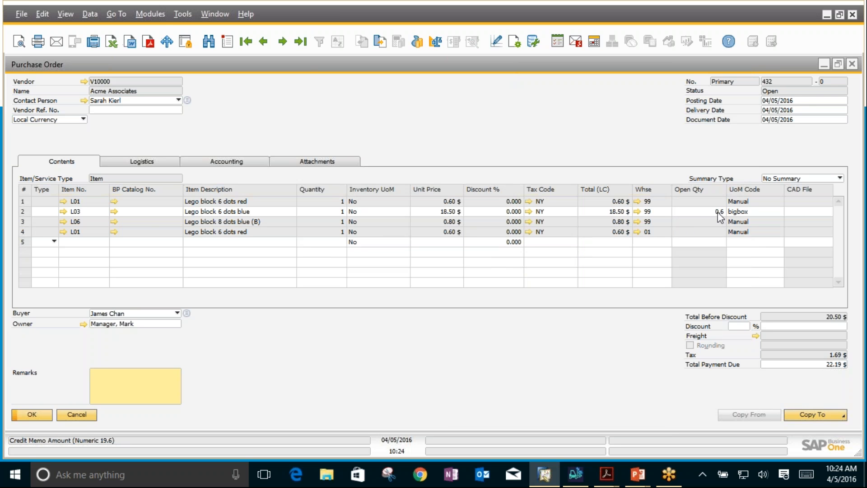
pyautogui.rightClick(409, 115)
pyautogui.click(461, 252)
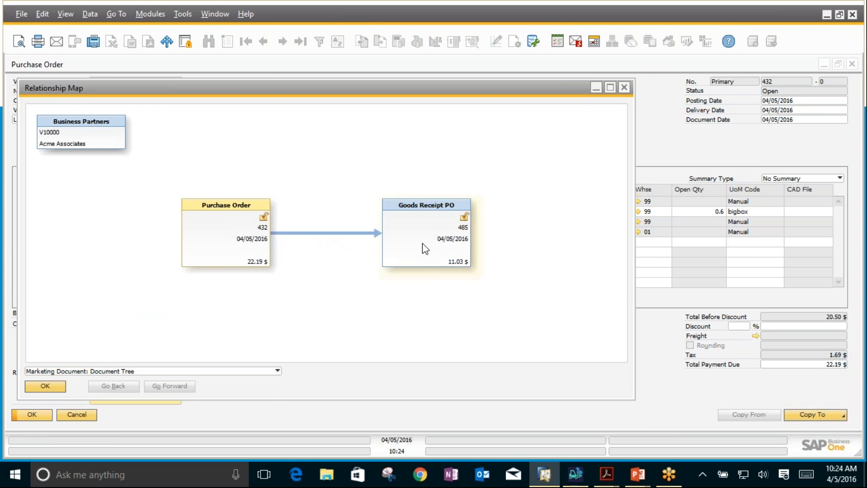
pyautogui.doubleClick(422, 243)
# Step: Examine the batch number transactions report for the goods receipt PO, including batches 1234 and 1235 of item L06
pyautogui.rightClick(450, 134)
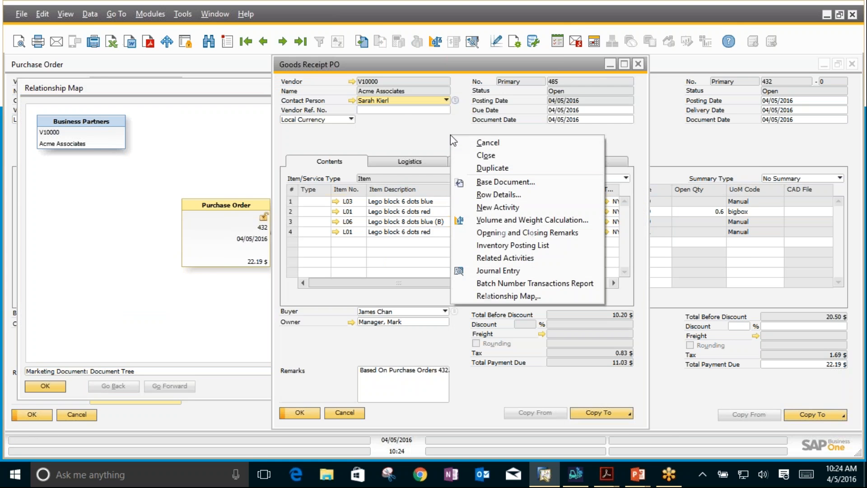
pyautogui.click(478, 283)
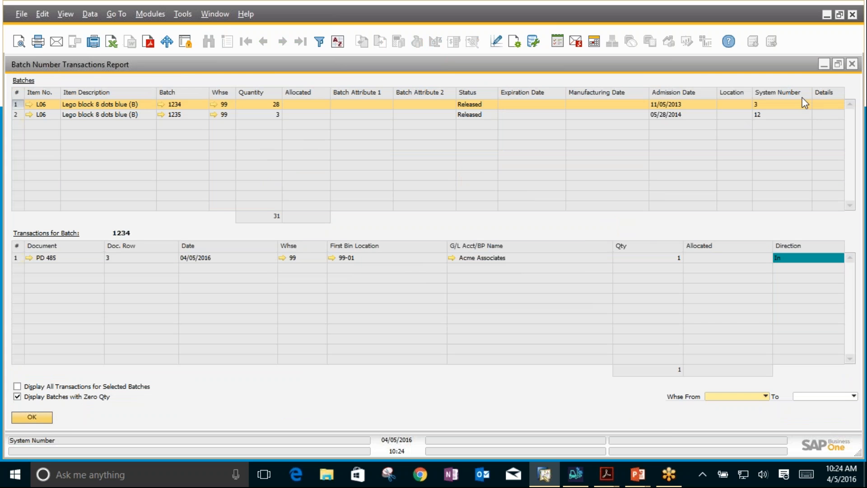
pyautogui.click(851, 64)
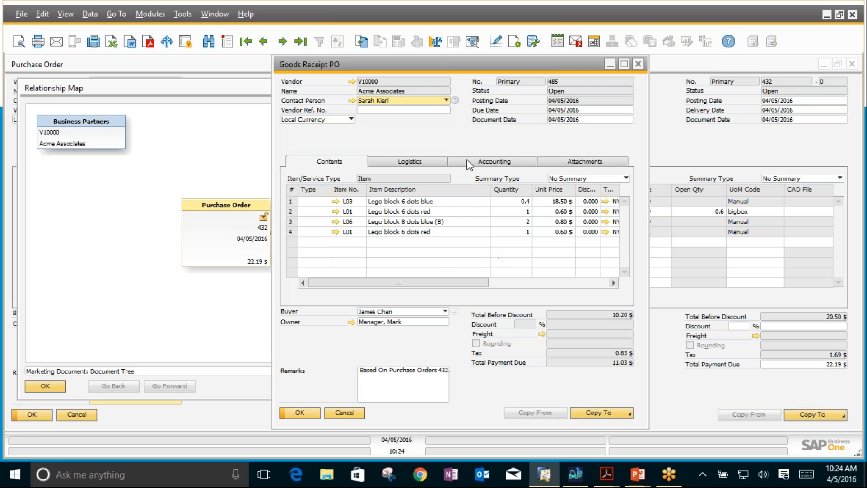
# Step: Close the relationship map, the goods receipt PO and the purchase order
pyautogui.click(190, 142)
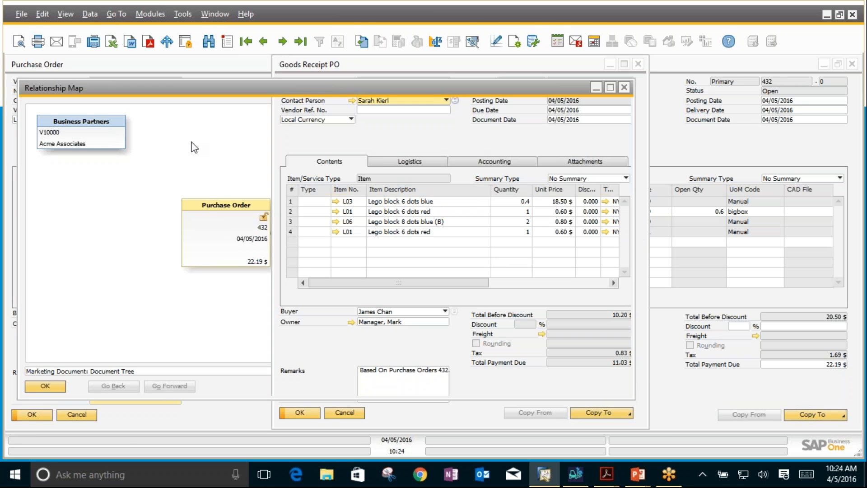
pyautogui.click(624, 88)
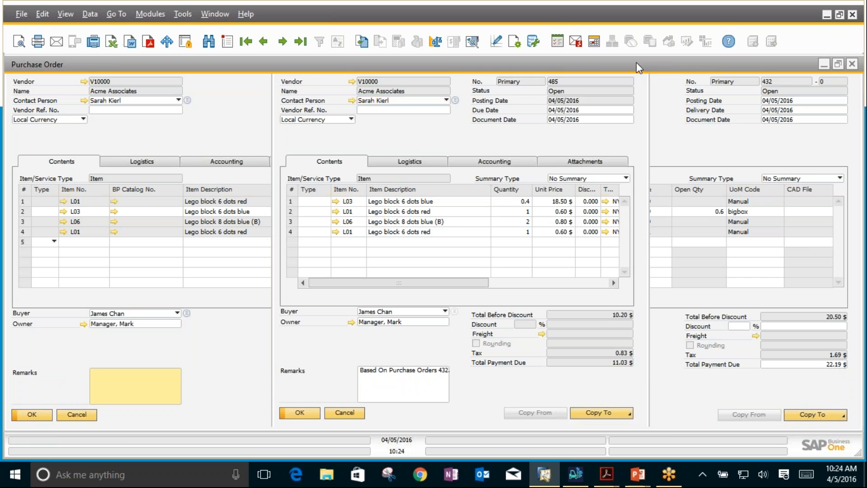
pyautogui.click(637, 65)
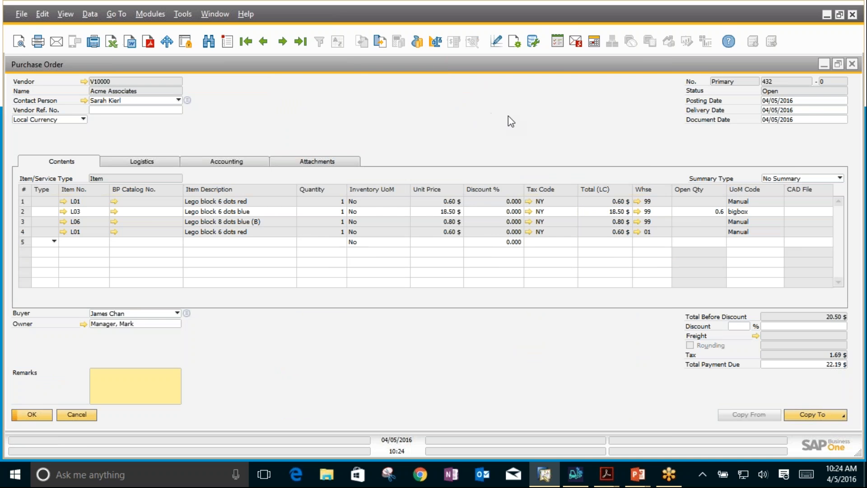
pyautogui.click(852, 66)
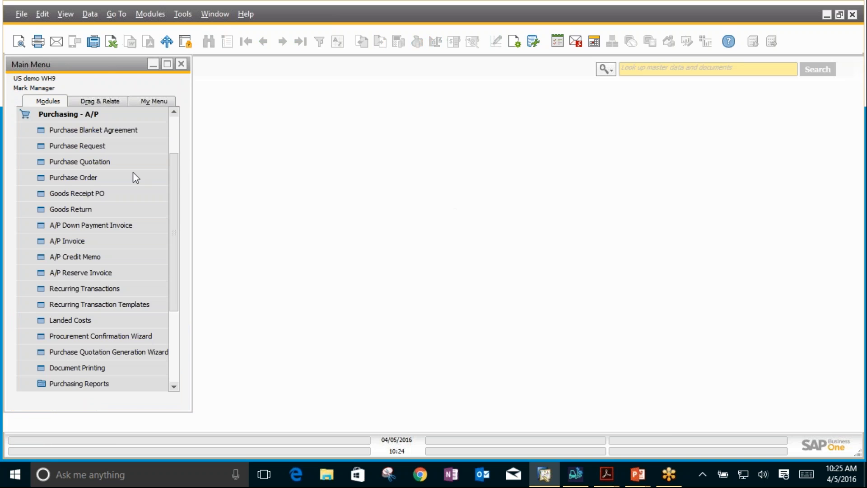
# Step: Open a new sales order and choose the first listed business partner as the customer
pyautogui.click(82, 114)
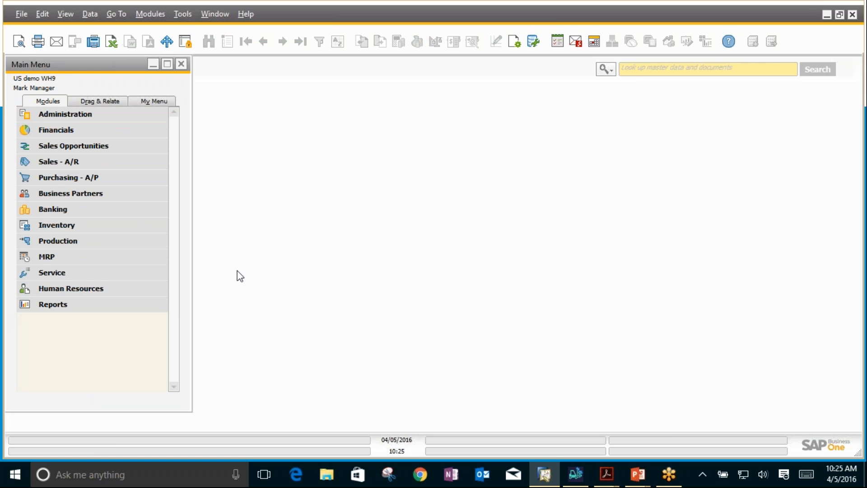
pyautogui.click(75, 163)
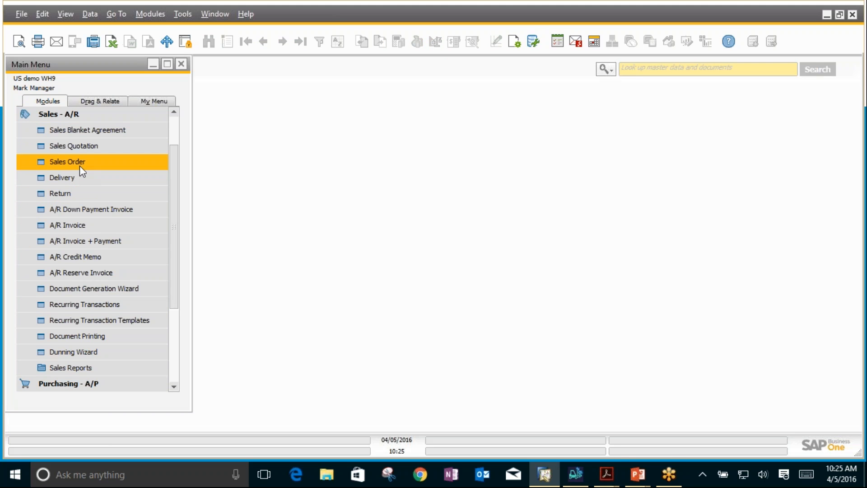
pyautogui.click(80, 165)
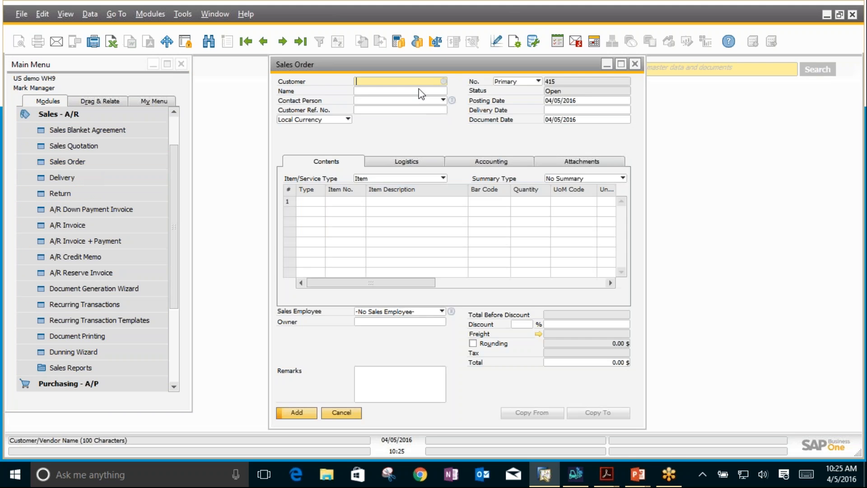
pyautogui.click(444, 81)
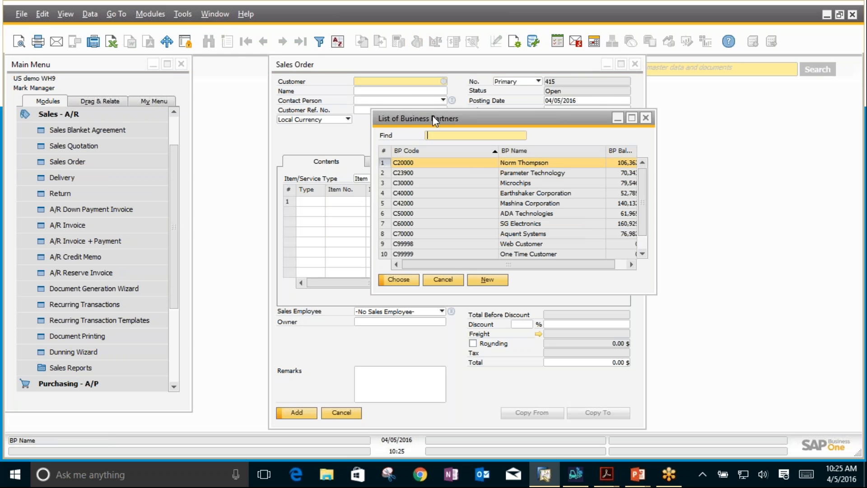
pyautogui.doubleClick(547, 166)
# Step: Enter item L01 on the first line of the sales order and check the line's details
pyautogui.click(355, 206)
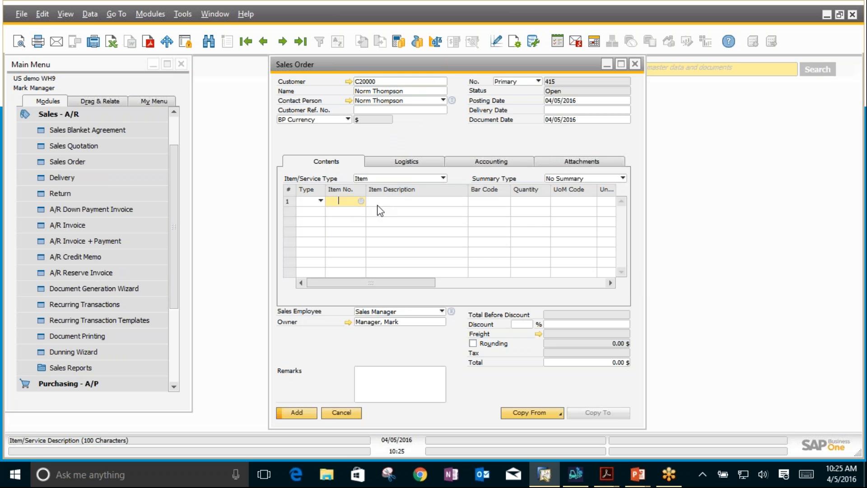
pyautogui.write('I01')
pyautogui.press('Tab')
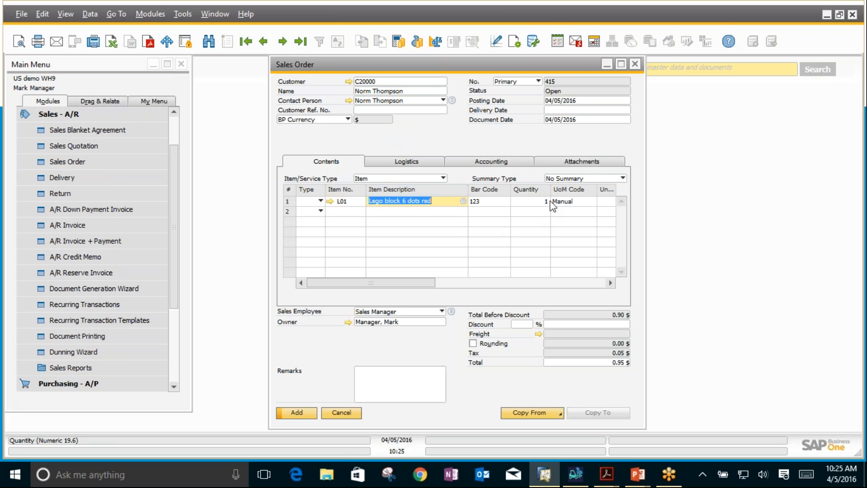
pyautogui.moveTo(415, 283); pyautogui.dragTo(467, 289)
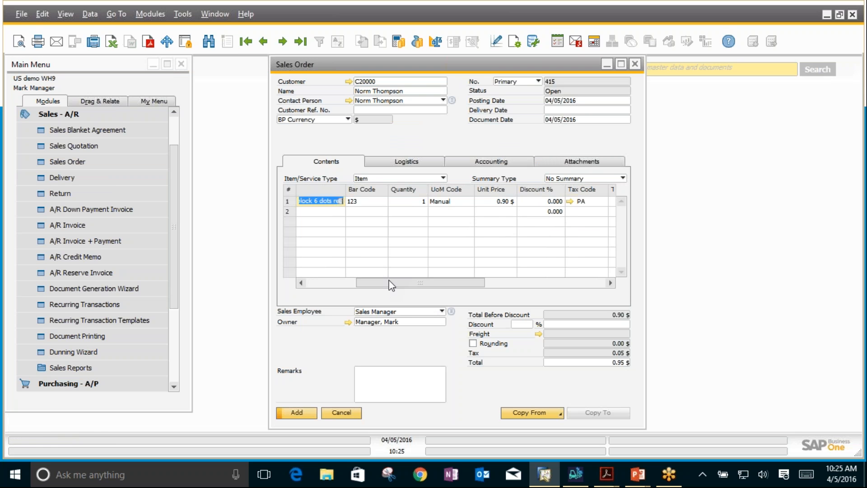
pyautogui.moveTo(390, 284); pyautogui.dragTo(342, 283)
# Step: Set the sales order's delivery date to 04/05/2016 and add the order
pyautogui.click(560, 112)
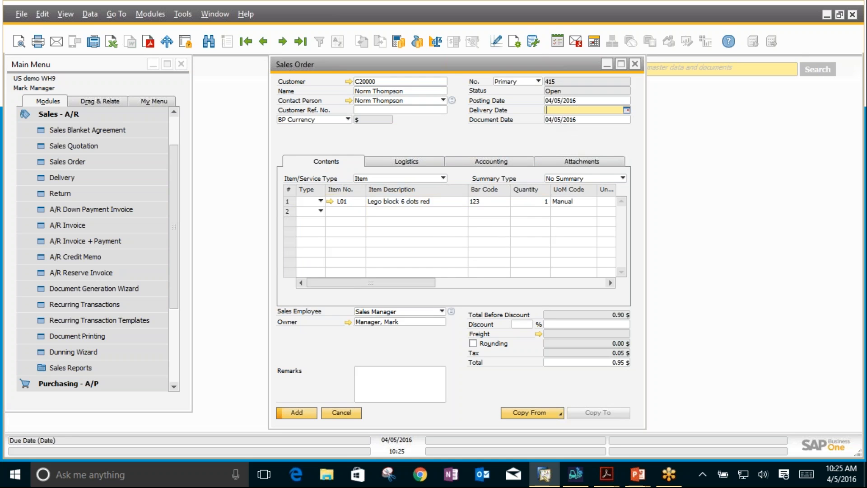
pyautogui.write('t')
pyautogui.press('Tab')
pyautogui.click(305, 250)
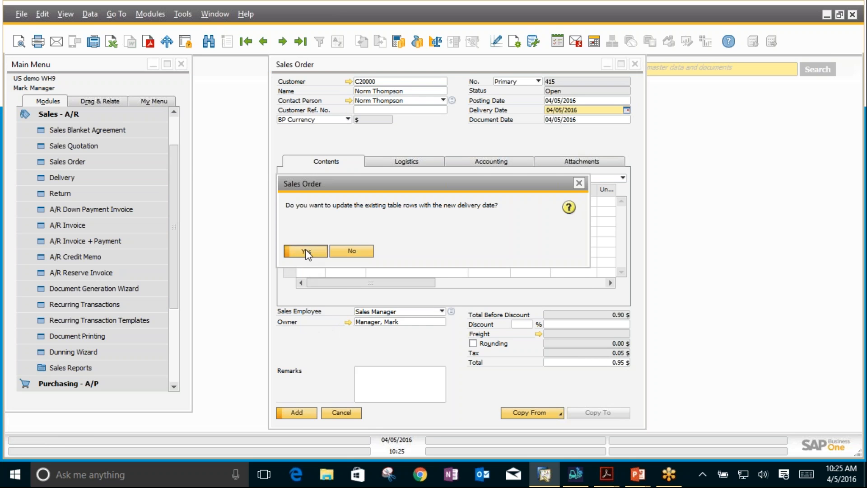
pyautogui.click(297, 413)
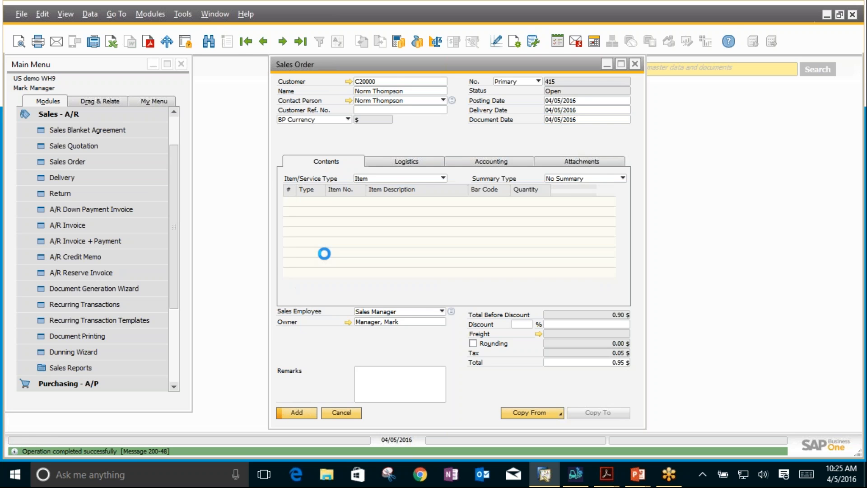
pyautogui.click(348, 252)
# Step: Look at the Pick and Pack functions available in the Inventory module
pyautogui.click(50, 115)
pyautogui.click(58, 225)
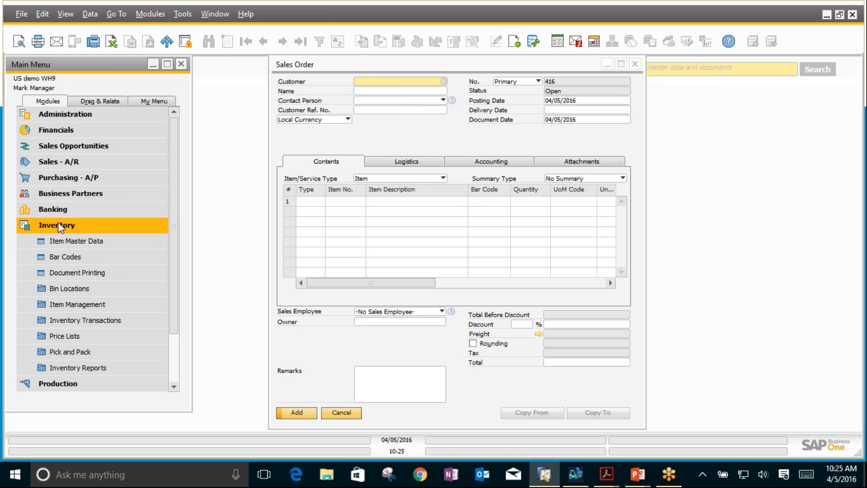
pyautogui.click(62, 356)
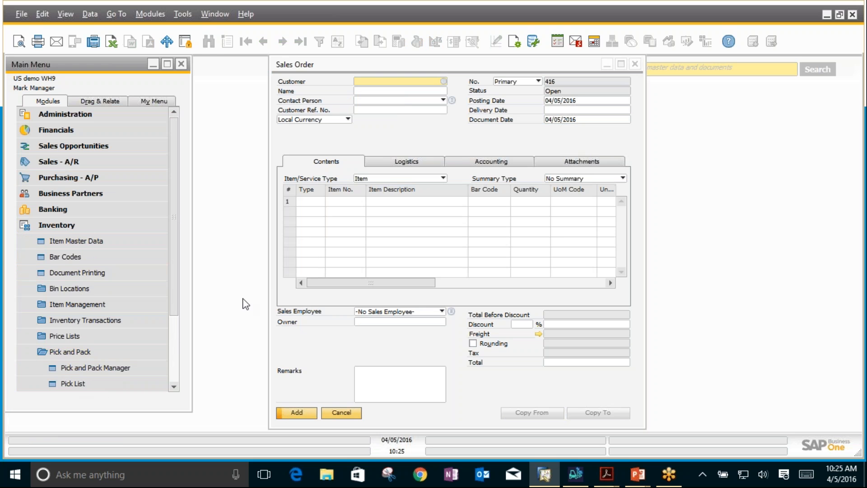
pyautogui.click(67, 225)
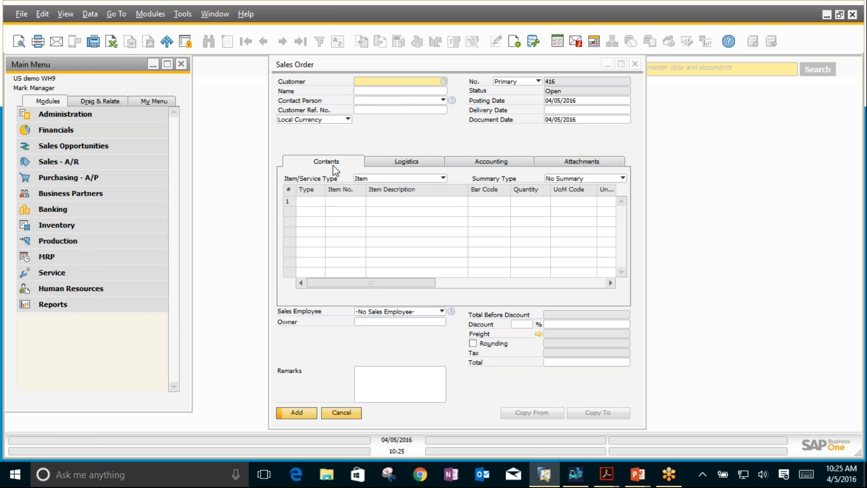
# Step: Duplicate the last sales order and set the copy's customer to Parameter Technology, updating the rows for the new business partner
pyautogui.click(317, 127)
pyautogui.click(299, 44)
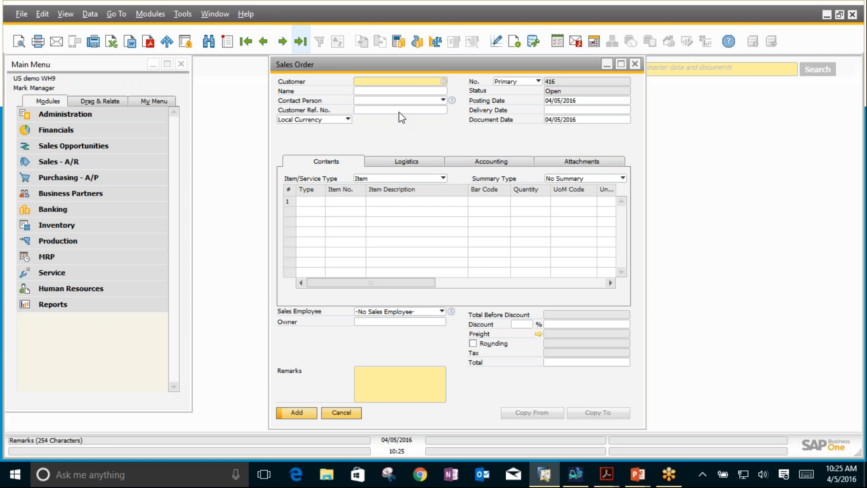
pyautogui.rightClick(413, 126)
pyautogui.click(433, 158)
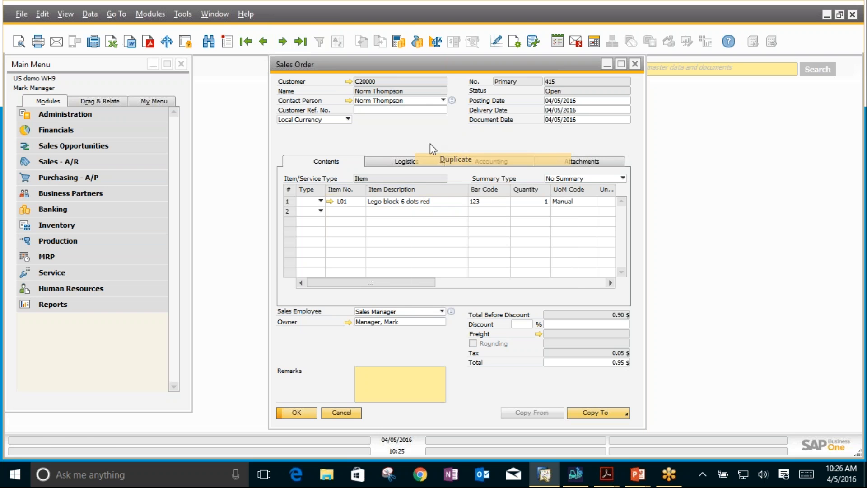
pyautogui.click(444, 81)
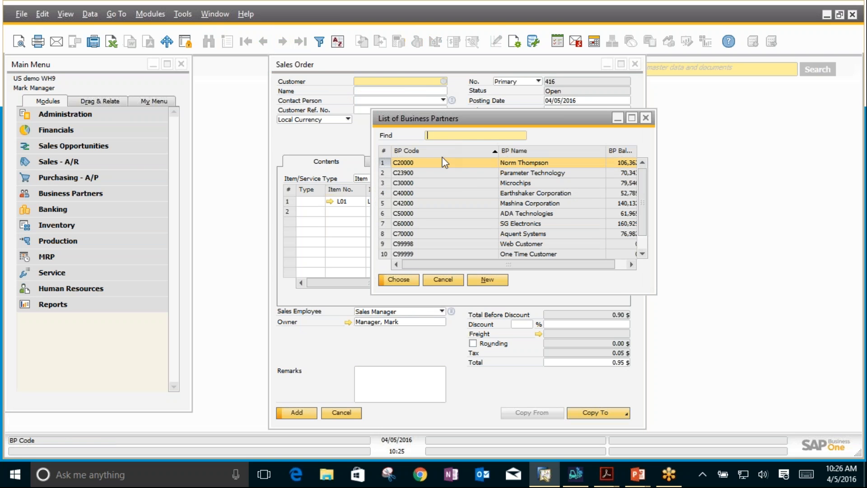
pyautogui.doubleClick(481, 173)
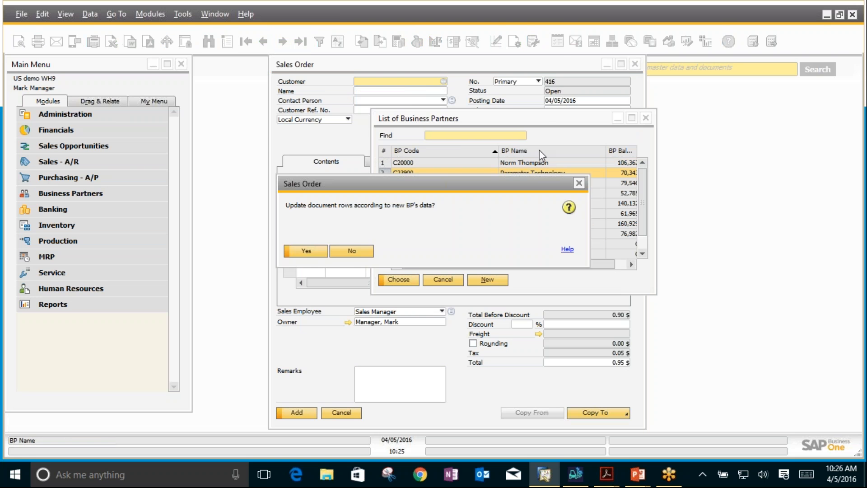
pyautogui.click(318, 253)
# Step: Set the duplicated order's delivery date to 04/05/2016, apply it to the existing rows and add the order
pyautogui.click(551, 111)
pyautogui.write('t')
pyautogui.press('Tab')
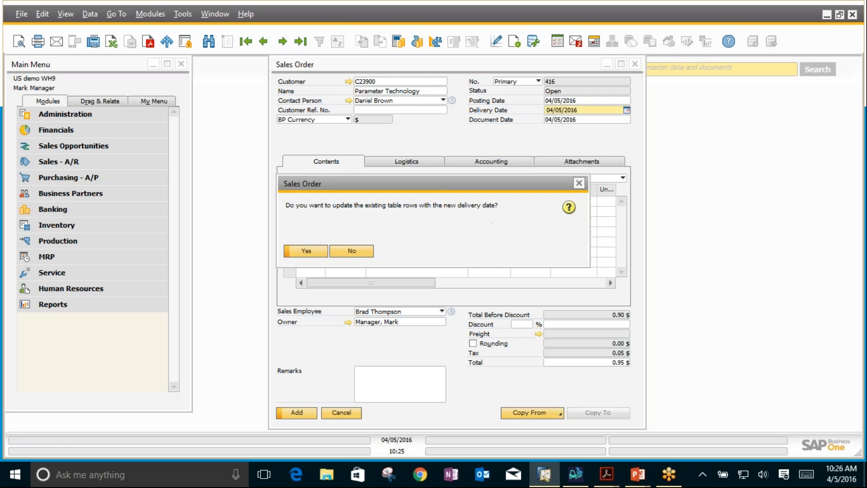
pyautogui.click(306, 250)
pyautogui.click(297, 412)
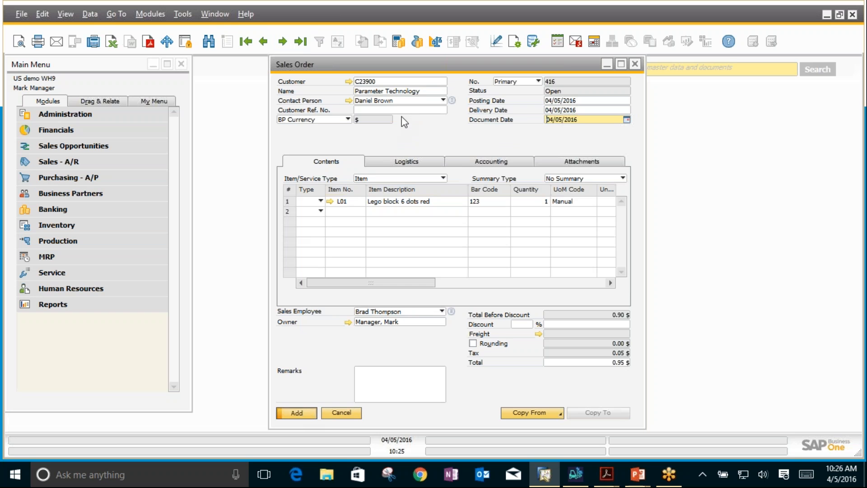
# Step: Generate a pick list for the Parameter Technology sales order, then close the pick list and the order
pyautogui.click(300, 42)
pyautogui.rightClick(451, 130)
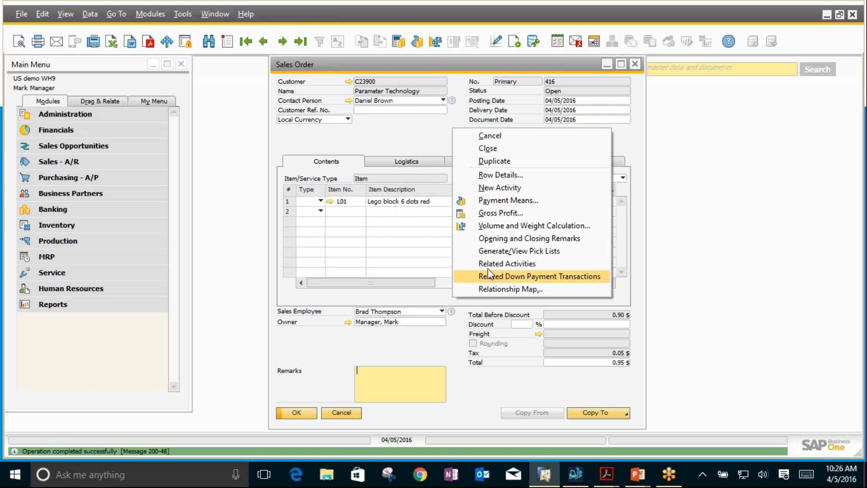
pyautogui.click(489, 252)
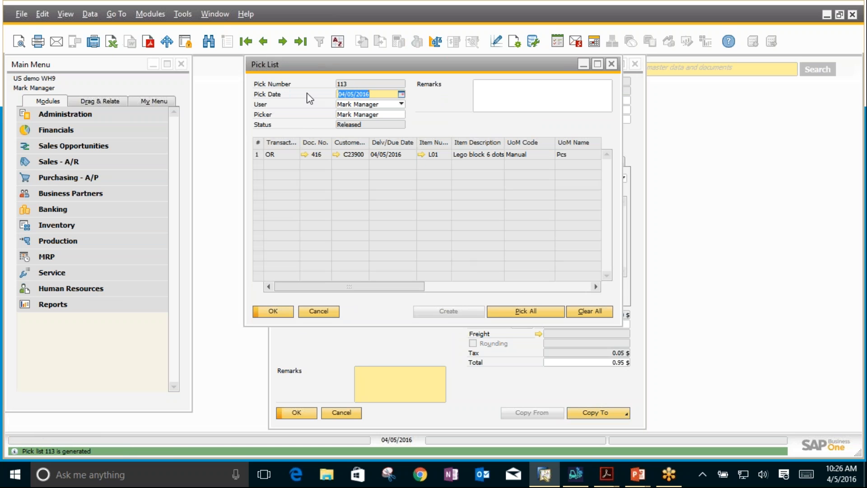
pyautogui.click(612, 63)
pyautogui.click(633, 63)
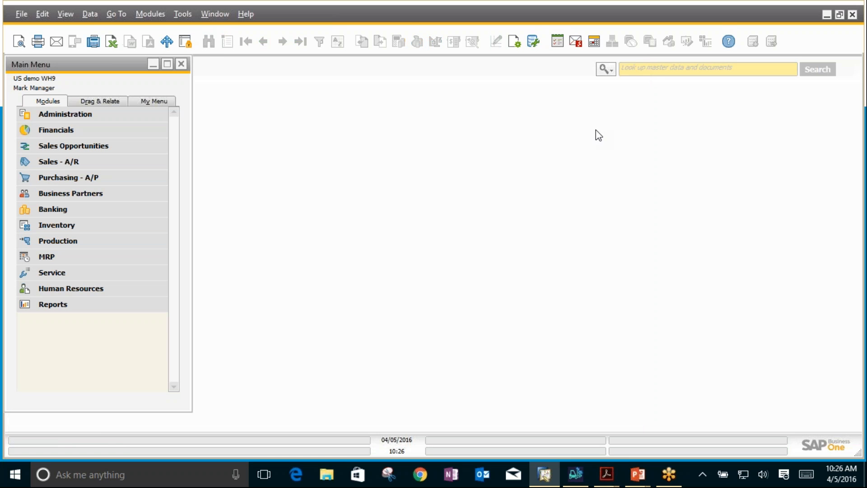
# Step: Switch to BX Mobile WH9, leave goods receipt posting and open the screen for issuing sales orders
pyautogui.click(571, 465)
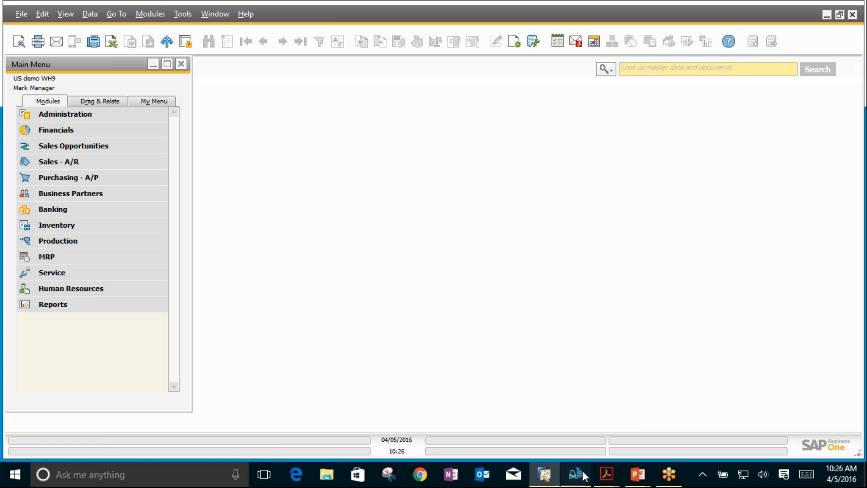
pyautogui.click(664, 326)
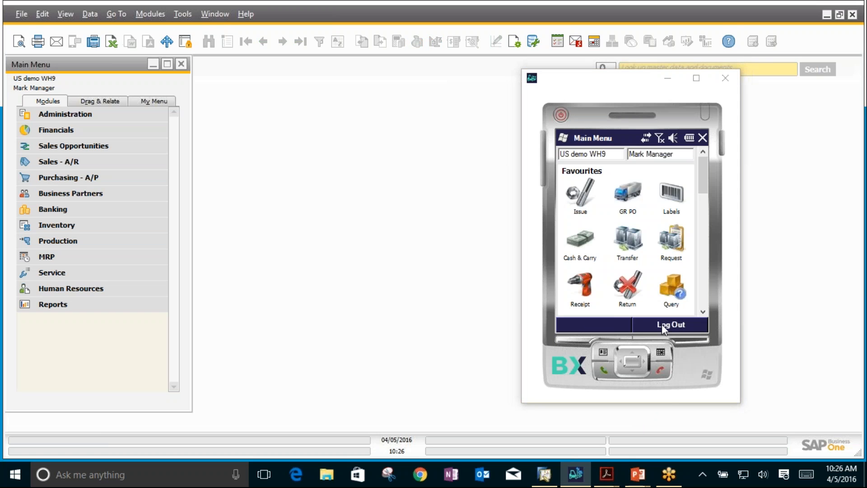
pyautogui.moveTo(704, 191); pyautogui.dragTo(702, 245)
pyautogui.click(603, 214)
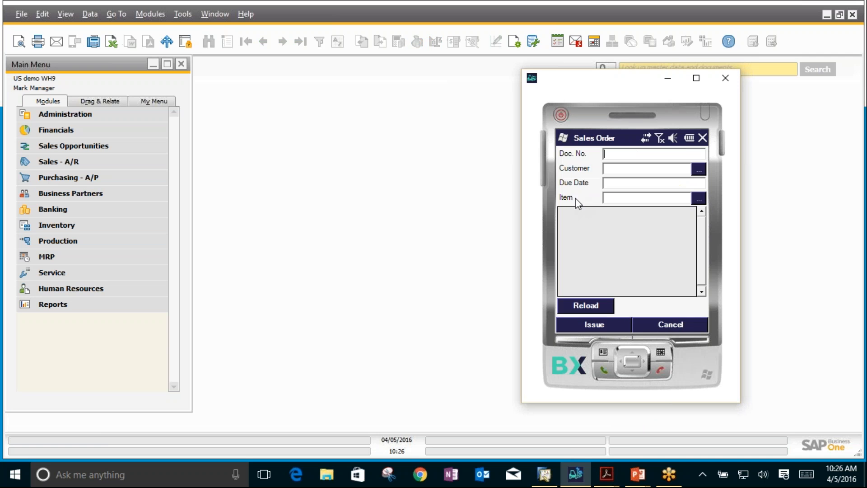
# Step: Load the sales orders in BX Mobile WH9, then switch to SAP Business One and display the second-to-last sales order
pyautogui.click(579, 307)
pyautogui.click(70, 167)
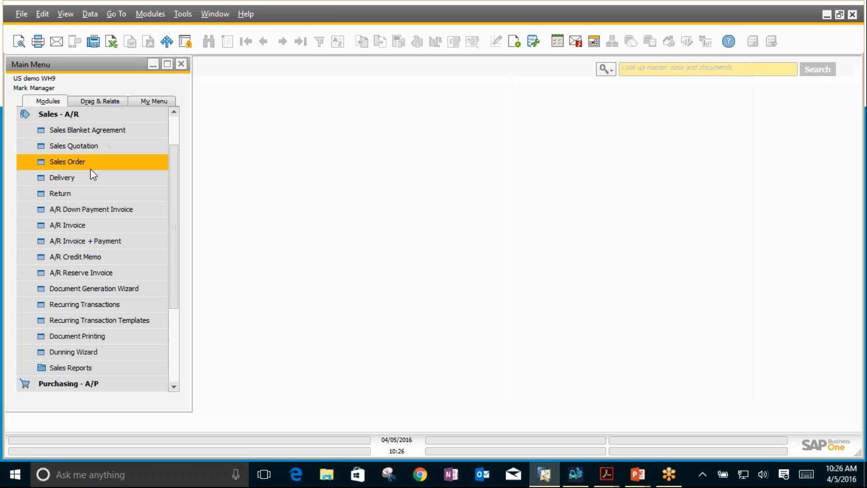
pyautogui.click(90, 162)
pyautogui.click(300, 41)
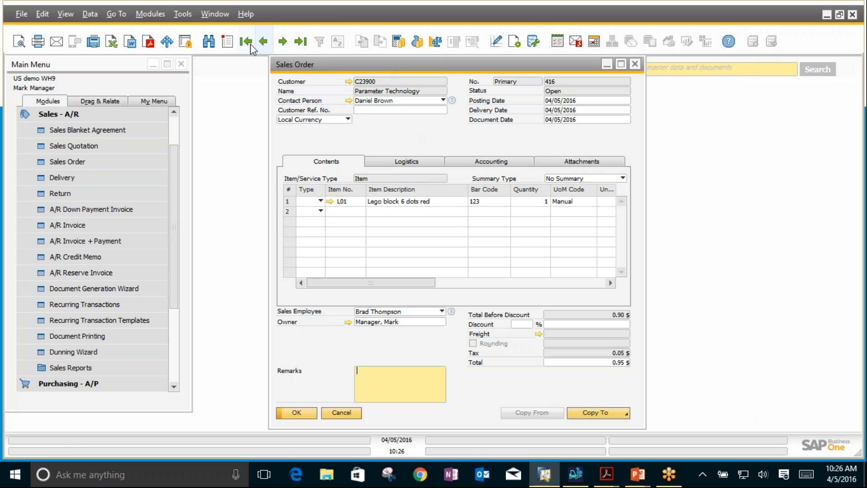
pyautogui.click(264, 42)
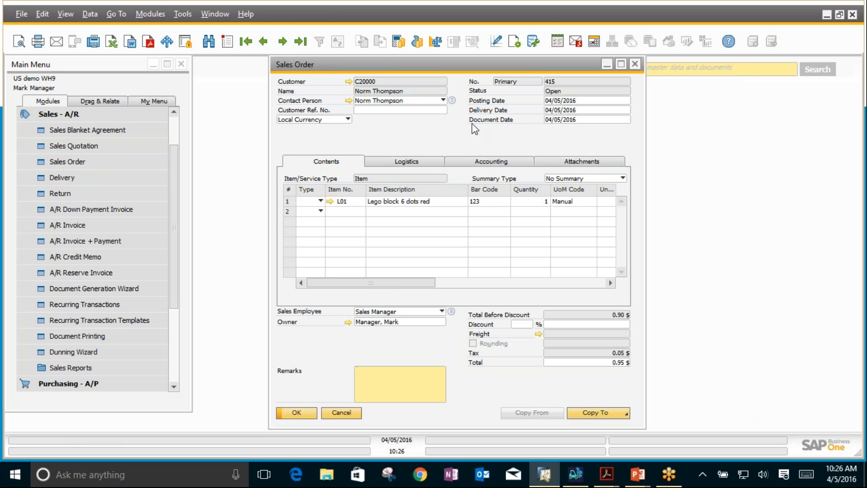
# Step: Switch to BX Mobile WH9, start issuing the second-to-last sales order, due 04/05/2016, and open its L01 line for adding stock
pyautogui.click(575, 474)
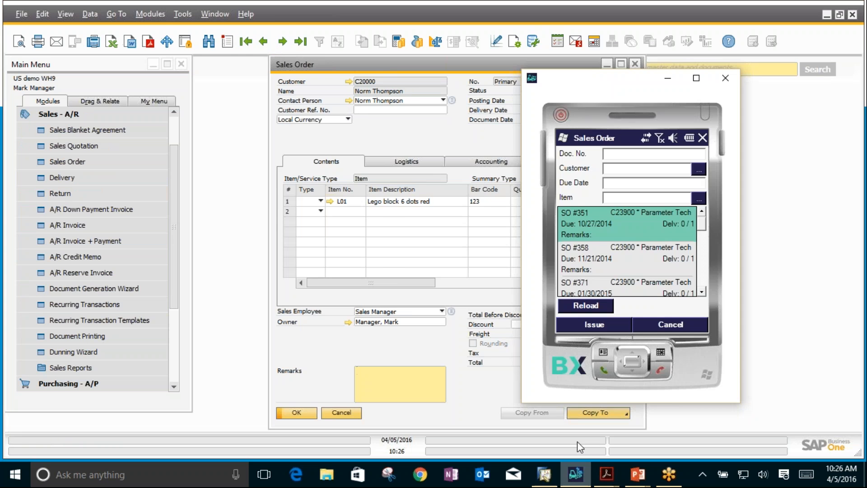
pyautogui.moveTo(697, 224); pyautogui.dragTo(700, 284)
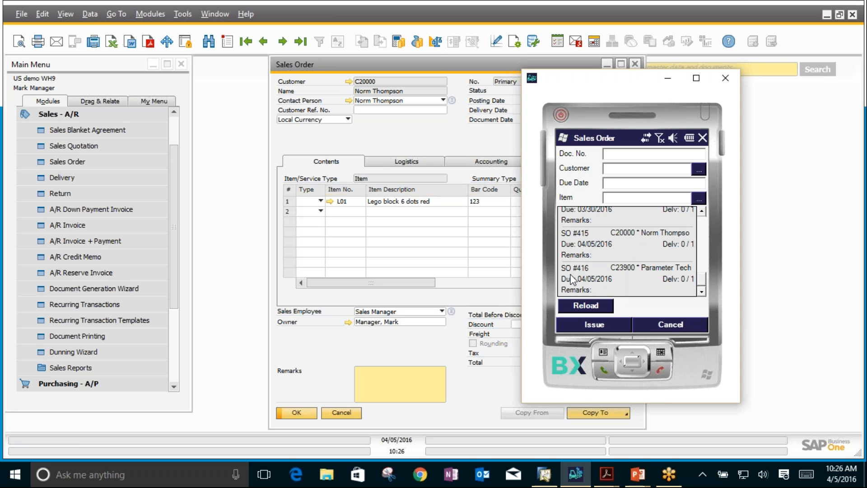
pyautogui.click(588, 247)
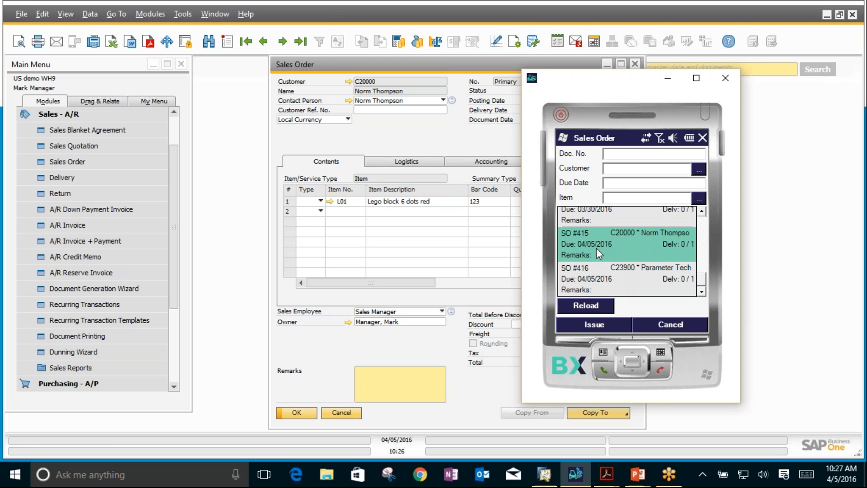
pyautogui.click(585, 323)
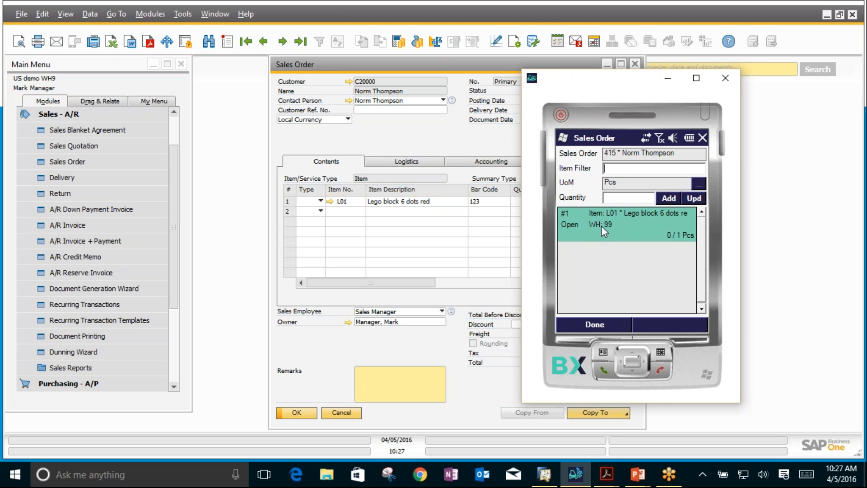
pyautogui.click(660, 198)
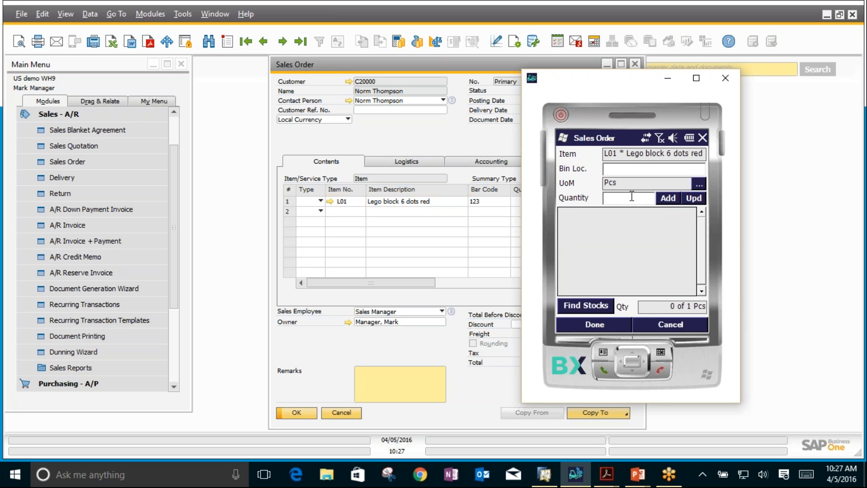
# Step: Set the bin location to 99-01 and look up the stock of L01 in that bin
pyautogui.write('99-01')
pyautogui.click(594, 306)
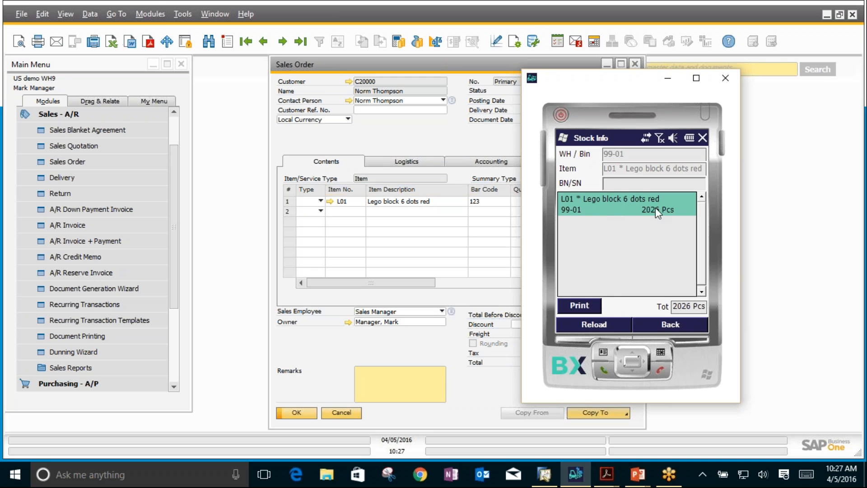
pyautogui.click(676, 331)
# Step: Clear the bin location and examine the stock of L01 across all bins of warehouse 99
pyautogui.moveTo(627, 170); pyautogui.dragTo(596, 170)
pyautogui.press('BackSpace')
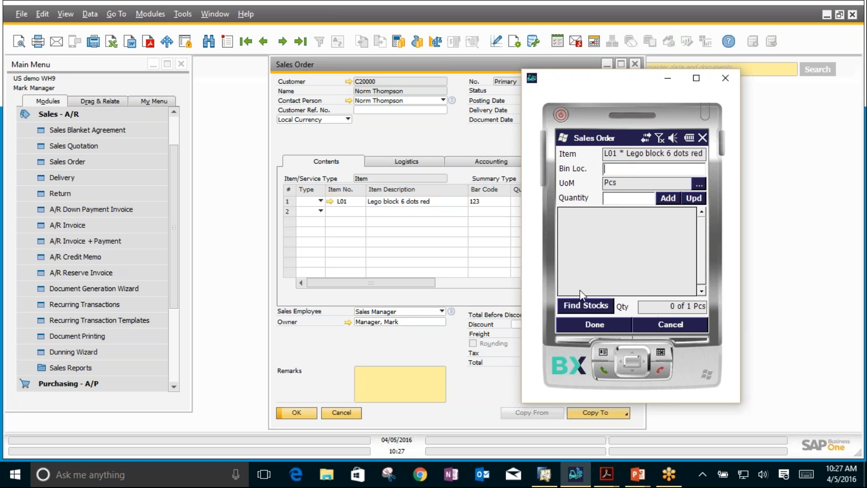
pyautogui.click(583, 302)
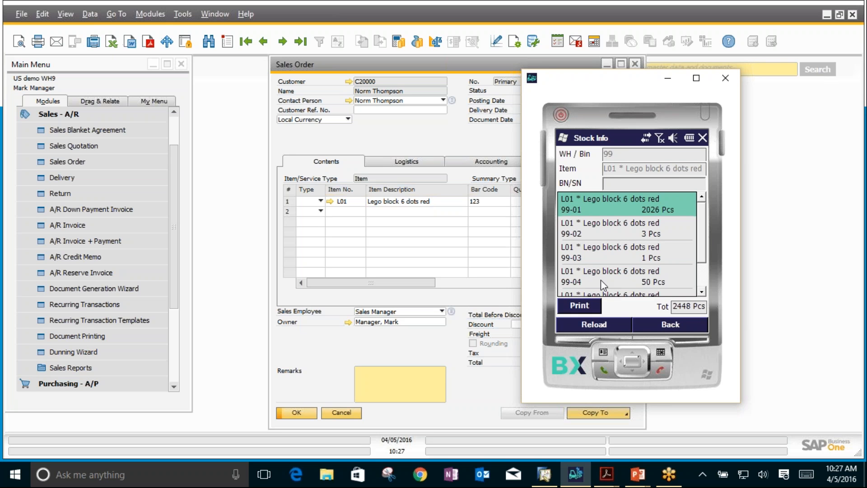
pyautogui.moveTo(704, 238); pyautogui.dragTo(702, 274)
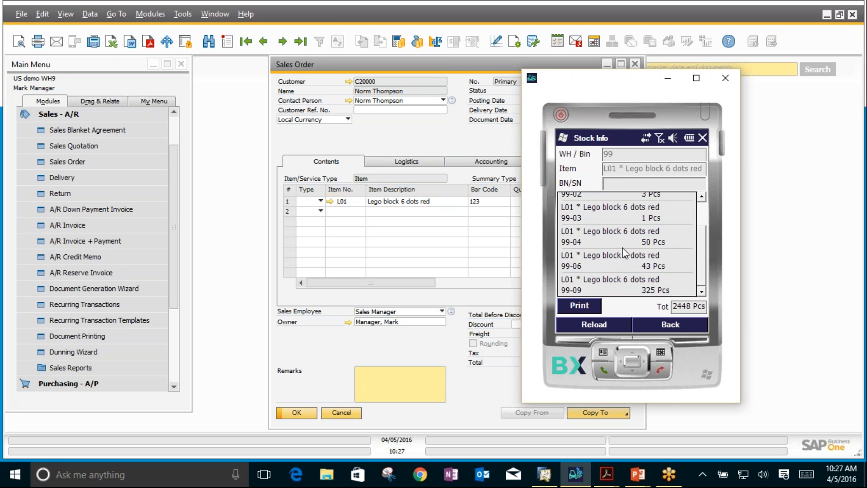
pyautogui.moveTo(704, 233); pyautogui.dragTo(705, 208)
pyautogui.moveTo(703, 239); pyautogui.dragTo(649, 279)
pyautogui.click(675, 323)
# Step: Set the bin location to 99-01 and the quantity to 1, and add it to the L01 line
pyautogui.click(629, 168)
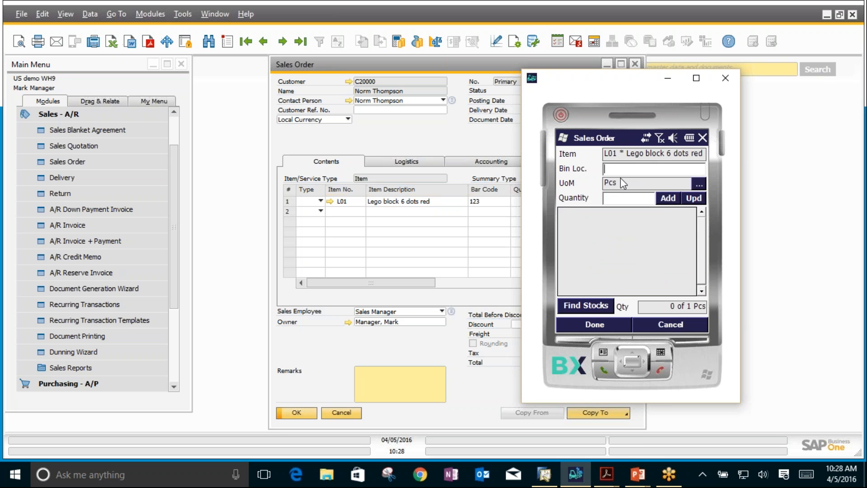
pyautogui.write('99-01')
pyautogui.write('1')
pyautogui.click(672, 201)
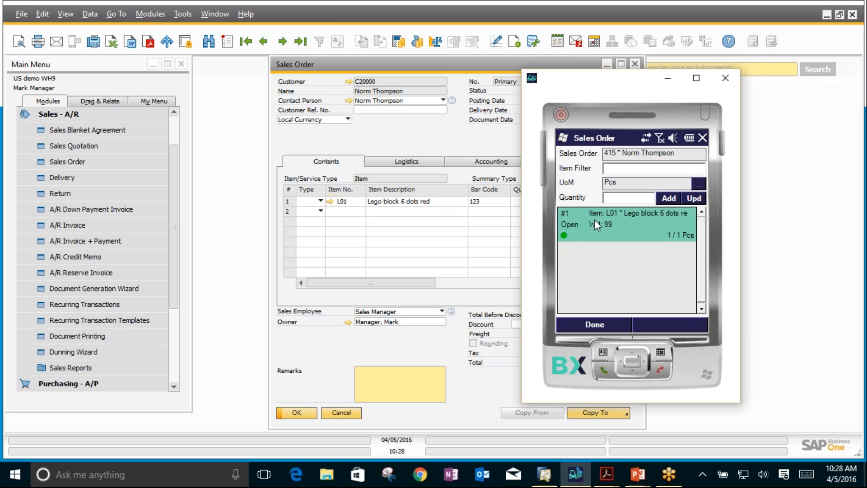
# Step: Finish issuing the sales order and post its delivery
pyautogui.click(586, 323)
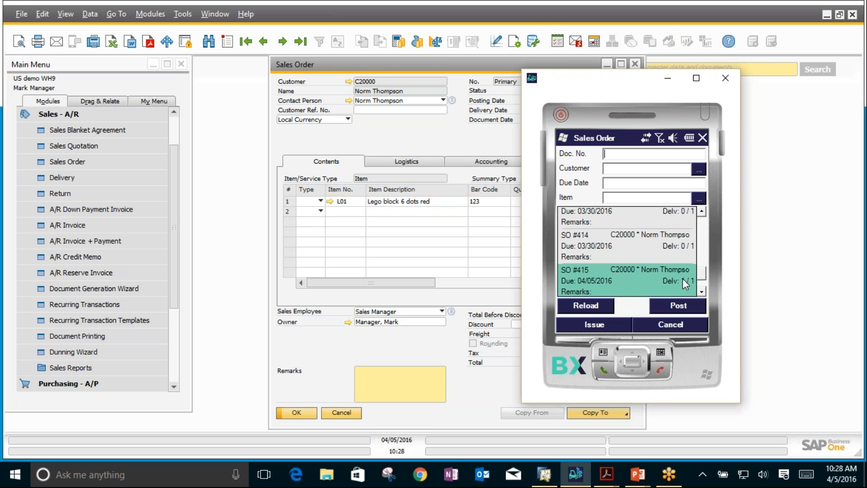
pyautogui.click(671, 305)
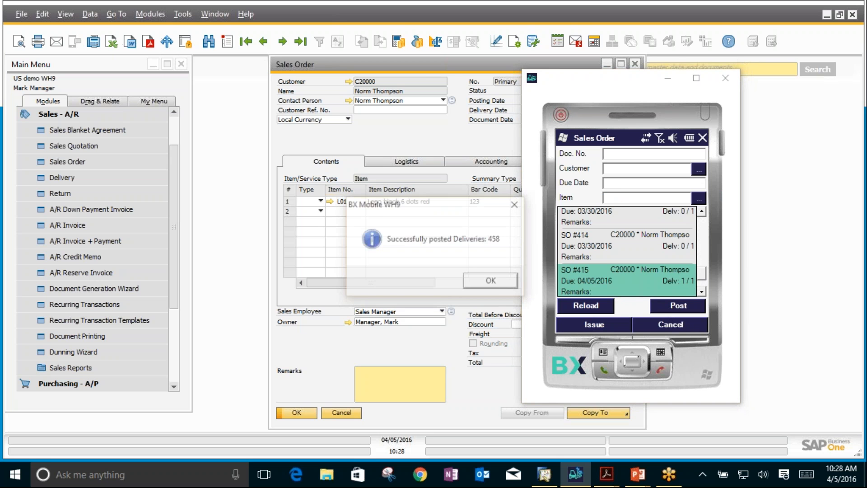
pyautogui.click(494, 282)
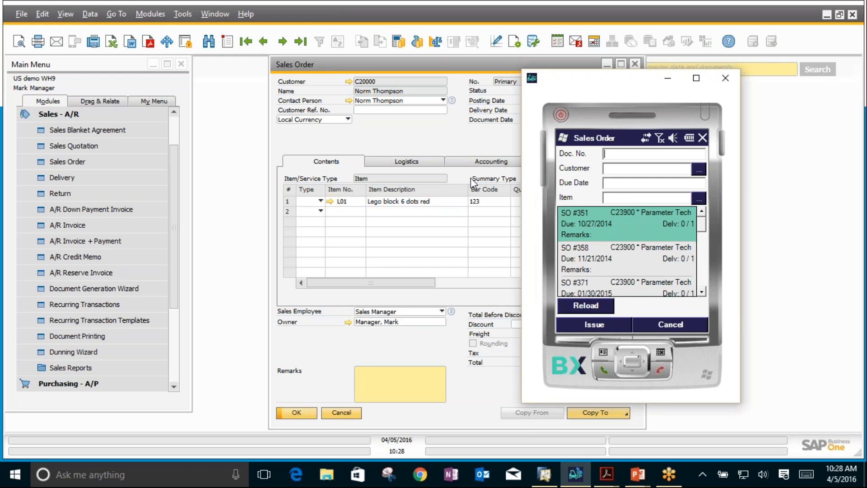
# Step: Switch to SAP Business One and examine the issued sales order's relationship map and its linked delivery, then close both
pyautogui.click(400, 128)
pyautogui.click(301, 42)
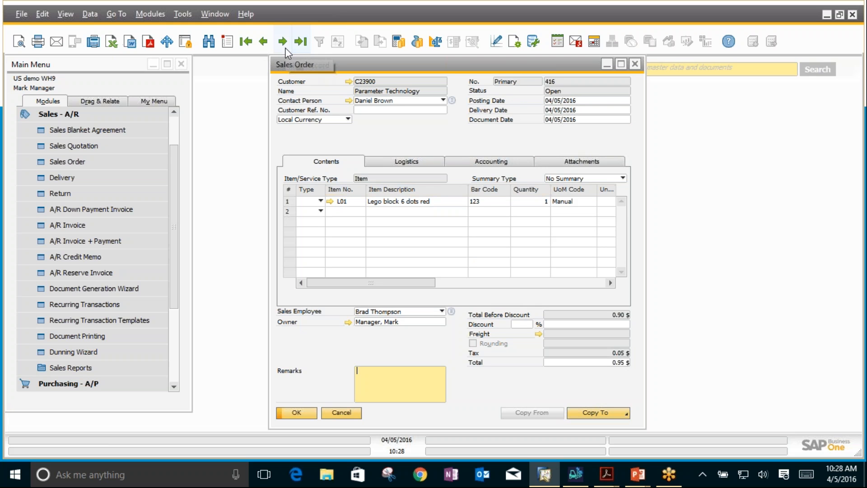
pyautogui.click(264, 42)
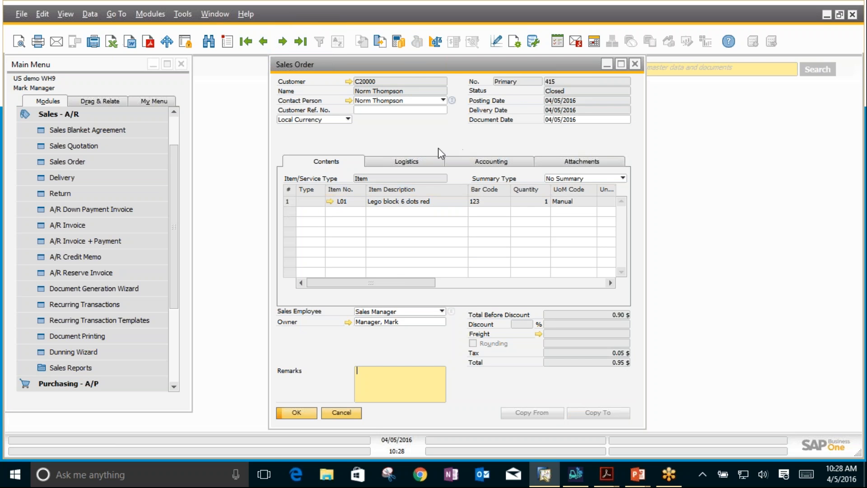
pyautogui.rightClick(413, 128)
pyautogui.click(448, 247)
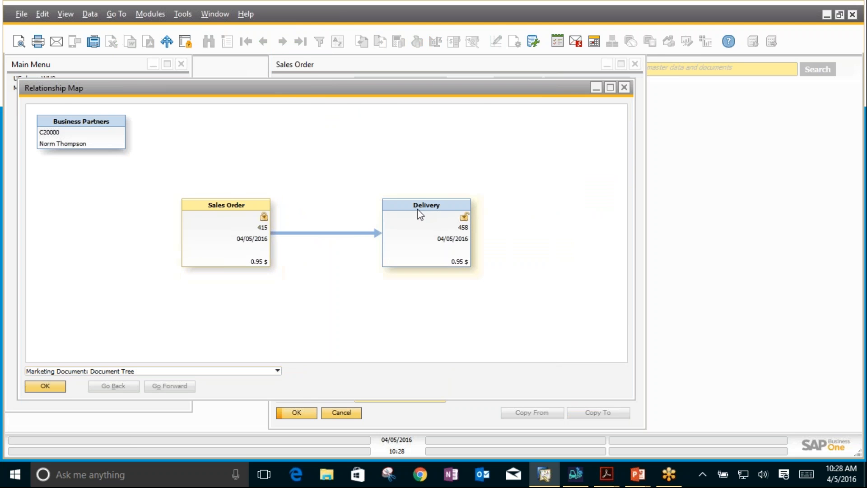
pyautogui.doubleClick(418, 213)
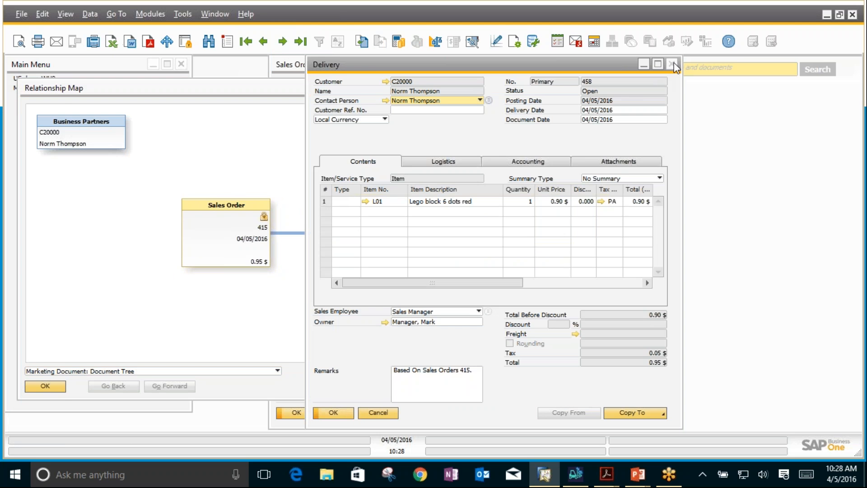
pyautogui.click(671, 64)
pyautogui.click(626, 88)
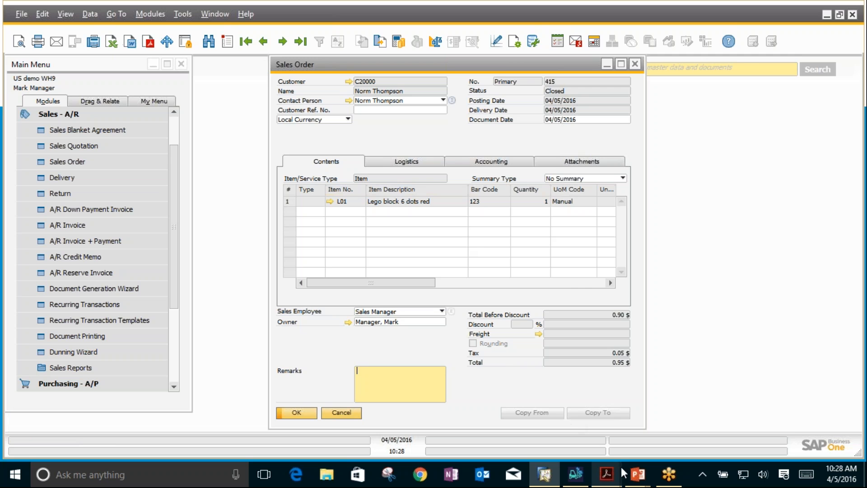
# Step: Switch to BX Mobile WH9, leave the sales order screen and open Picking under Deliveries
pyautogui.click(572, 481)
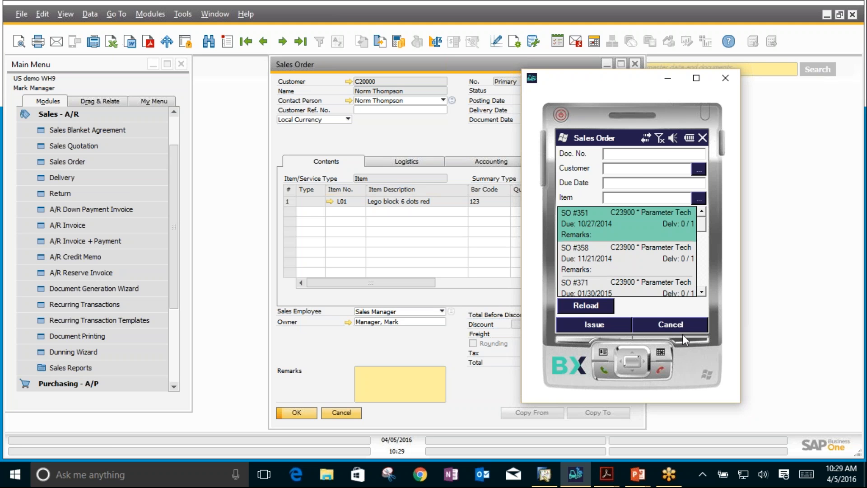
pyautogui.click(676, 324)
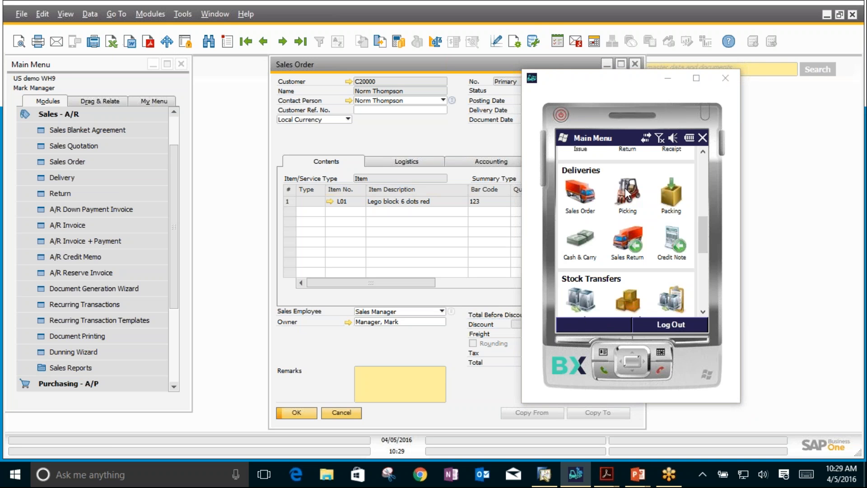
pyautogui.click(625, 192)
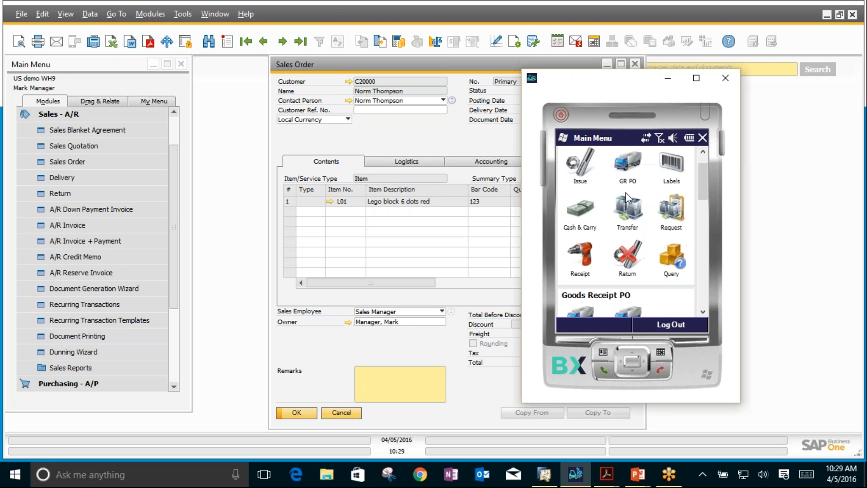
pyautogui.click(702, 294)
pyautogui.click(627, 269)
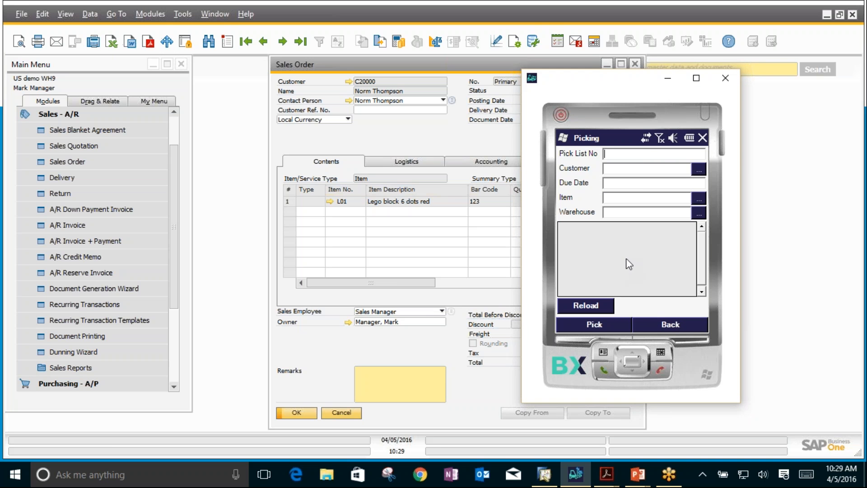
# Step: Load the pick lists and open the last one, dated 04/05/2016, for picking
pyautogui.click(587, 306)
pyautogui.moveTo(700, 237); pyautogui.dragTo(699, 279)
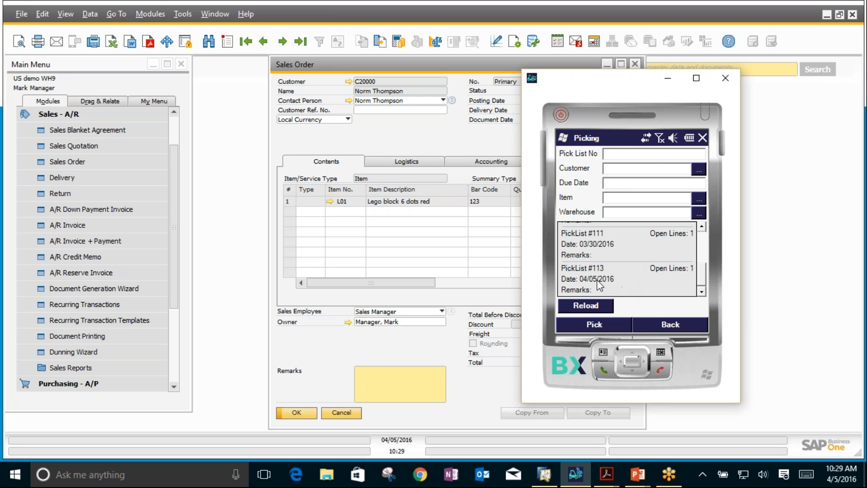
pyautogui.click(643, 277)
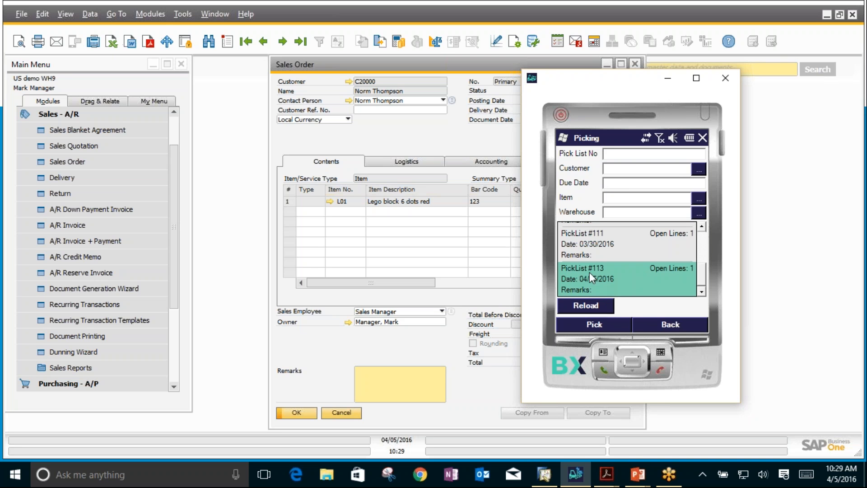
pyautogui.click(594, 324)
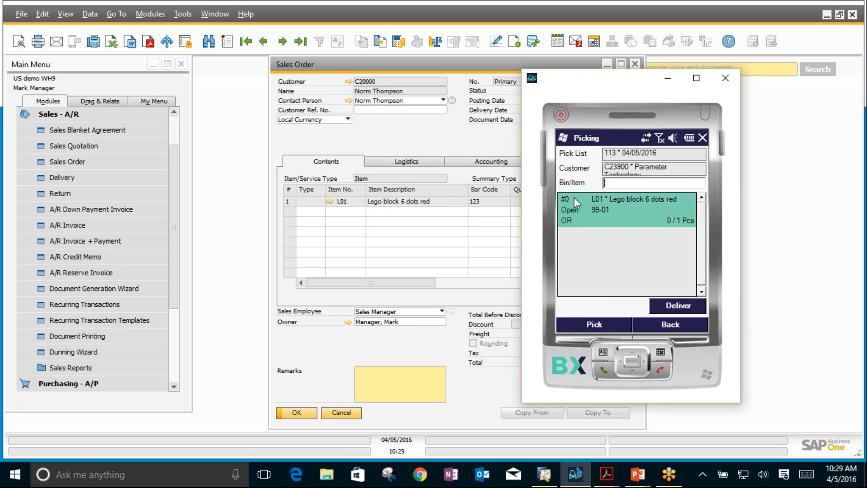
# Step: Pick the L01 line from bin location 99-03, post the pick and deliver the pick list
pyautogui.click(597, 323)
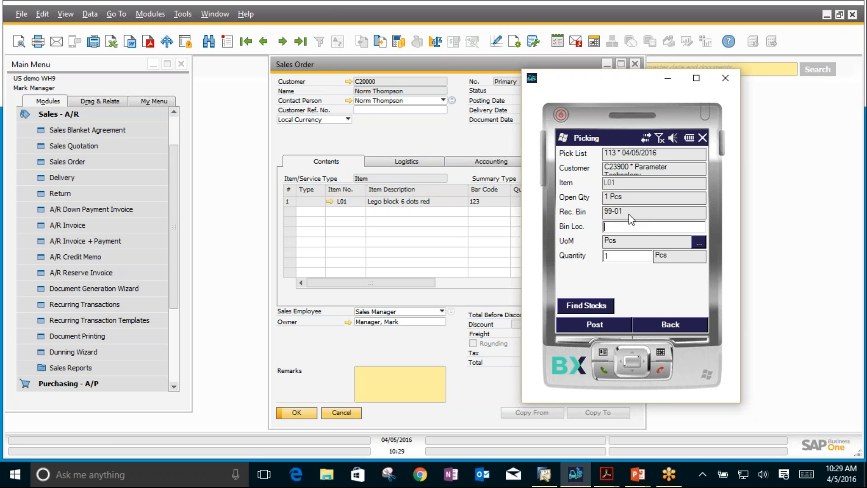
pyautogui.write('99-03')
pyautogui.press('Return')
pyautogui.click(593, 324)
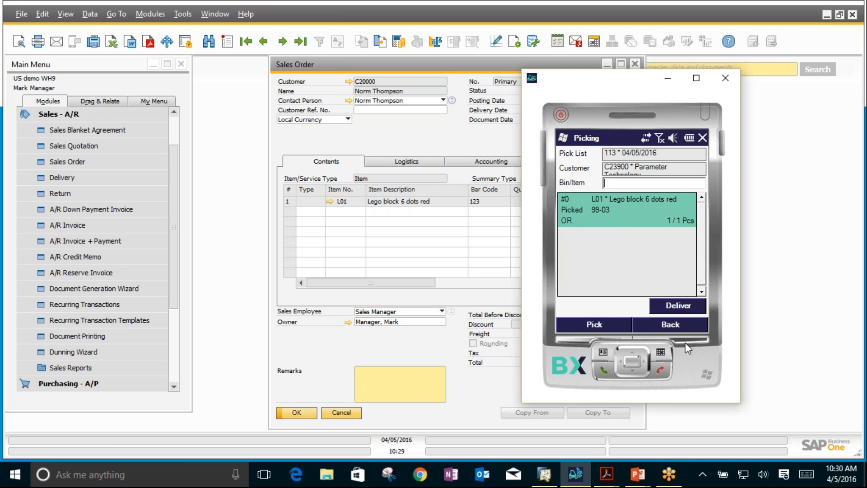
pyautogui.click(674, 310)
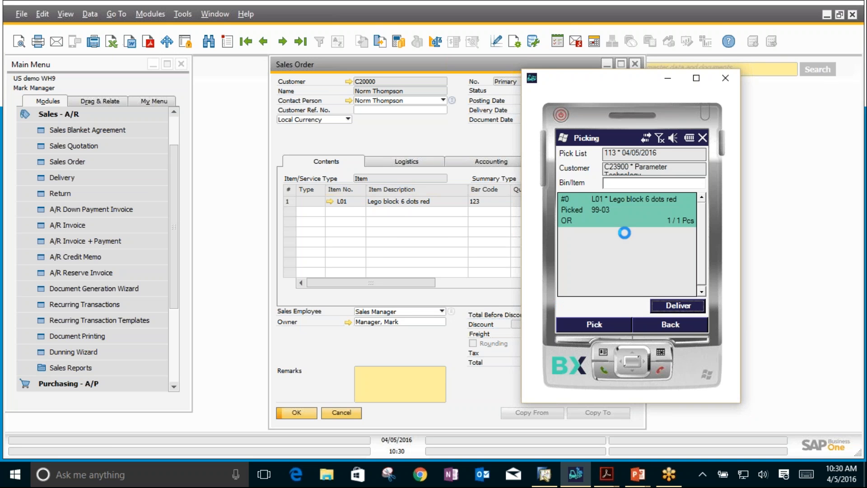
pyautogui.click(494, 280)
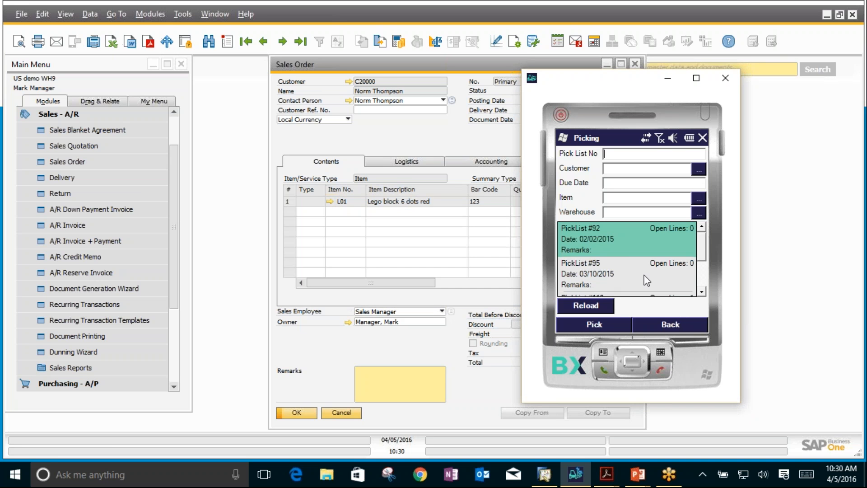
# Step: Leave the picking screen and open Packing under Deliveries
pyautogui.click(679, 324)
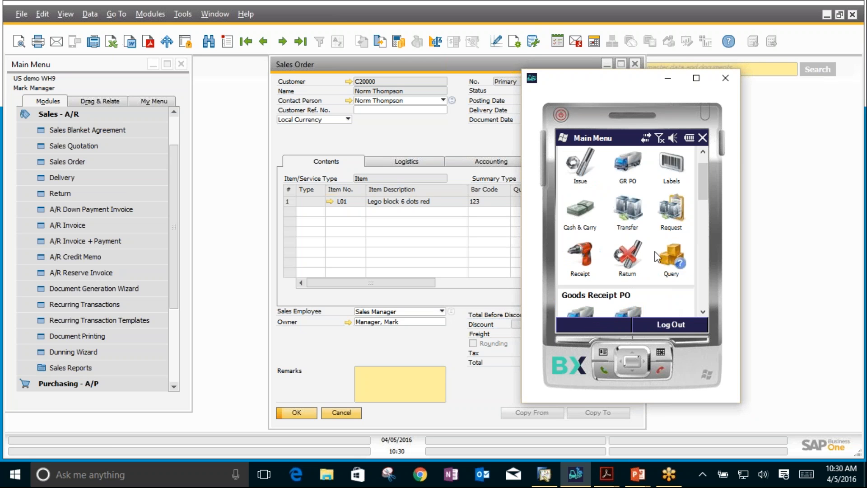
pyautogui.scroll(-3, 671, 300)
pyautogui.click(670, 263)
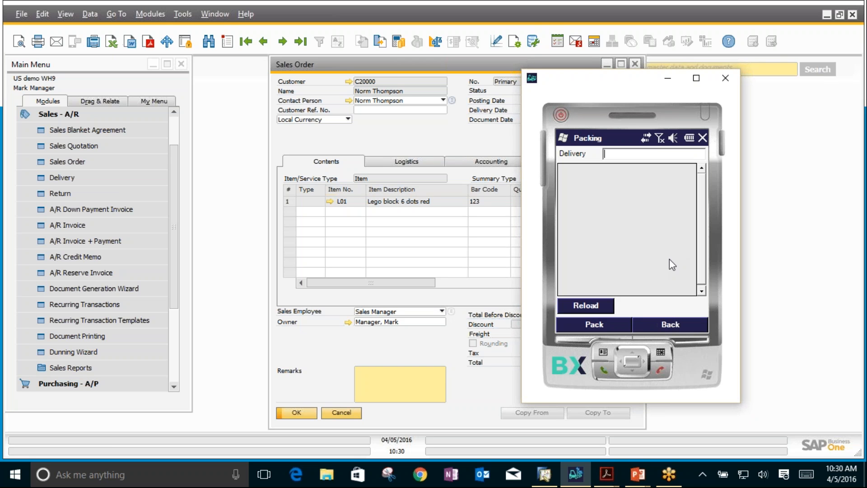
# Step: Load the list of deliveries available for packing and return to the main menu
pyautogui.click(589, 305)
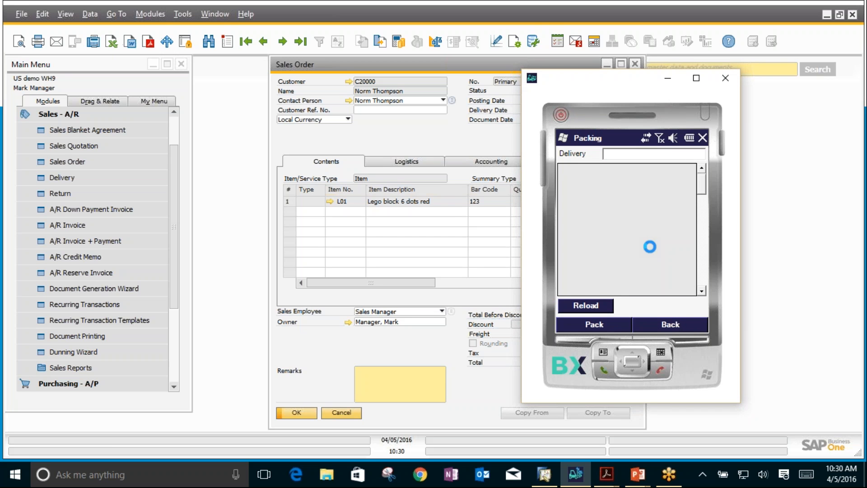
pyautogui.click(671, 325)
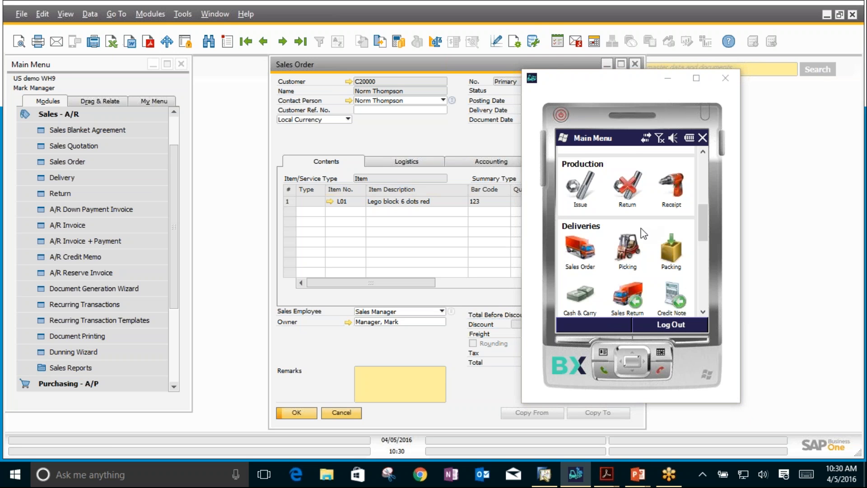
pyautogui.scroll(-1, 650, 274)
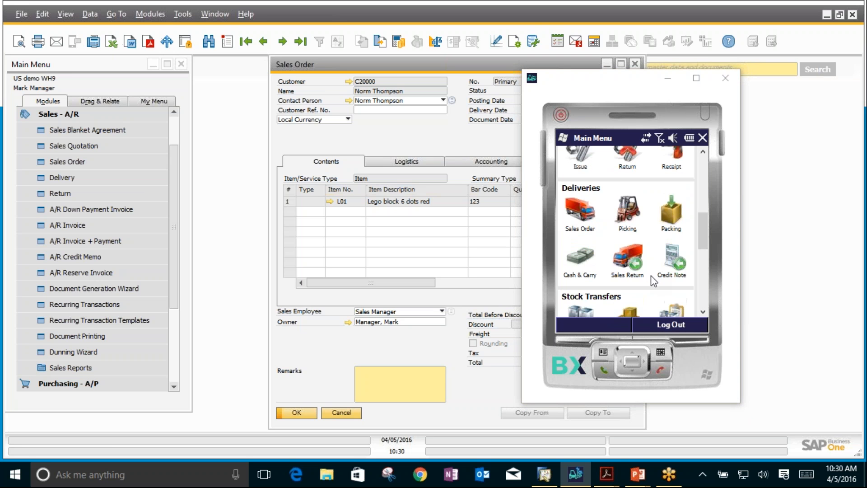
pyautogui.scroll(2, 581, 264)
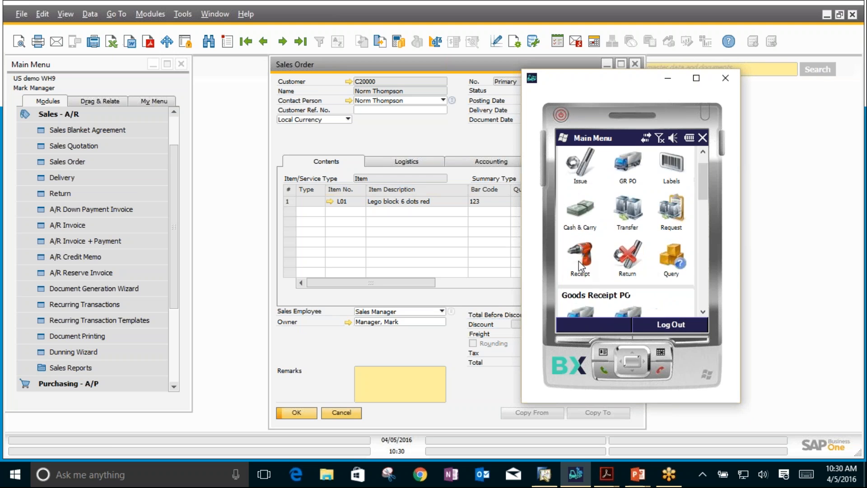
# Step: Open Cash & Carry, search for the customer with "par", choose Parameter Technology and start a new delivery
pyautogui.click(576, 211)
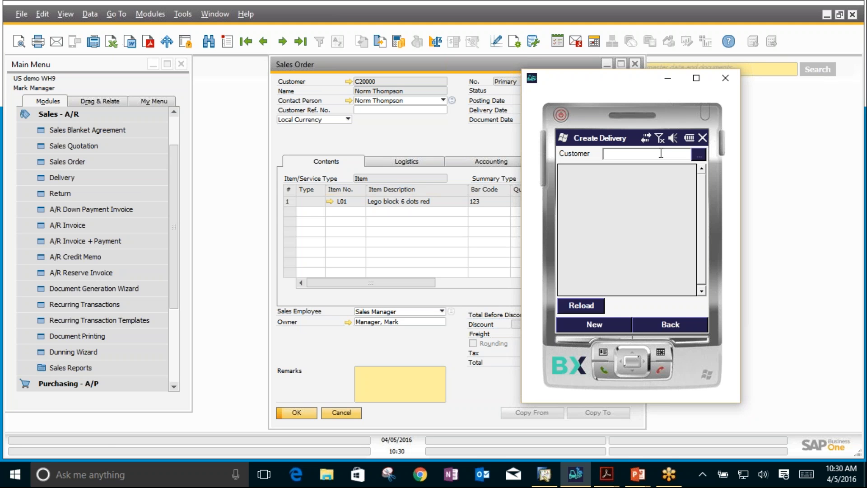
pyautogui.click(698, 155)
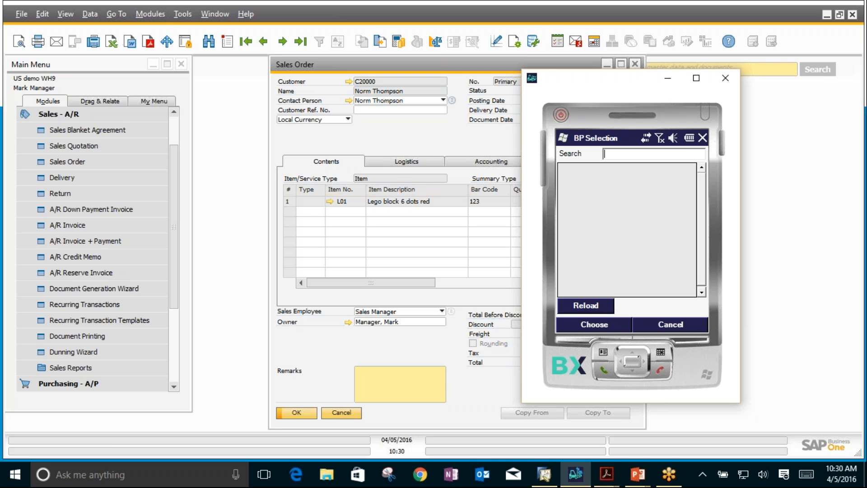
pyautogui.write('par')
pyautogui.click(592, 307)
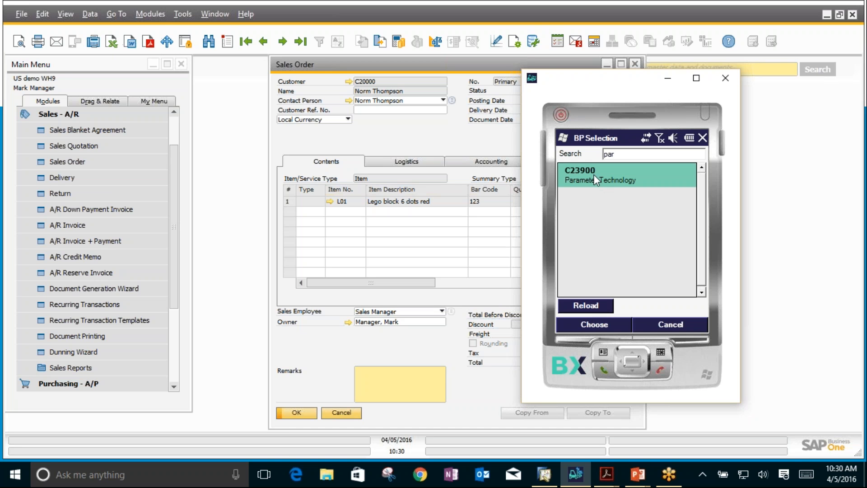
pyautogui.click(587, 328)
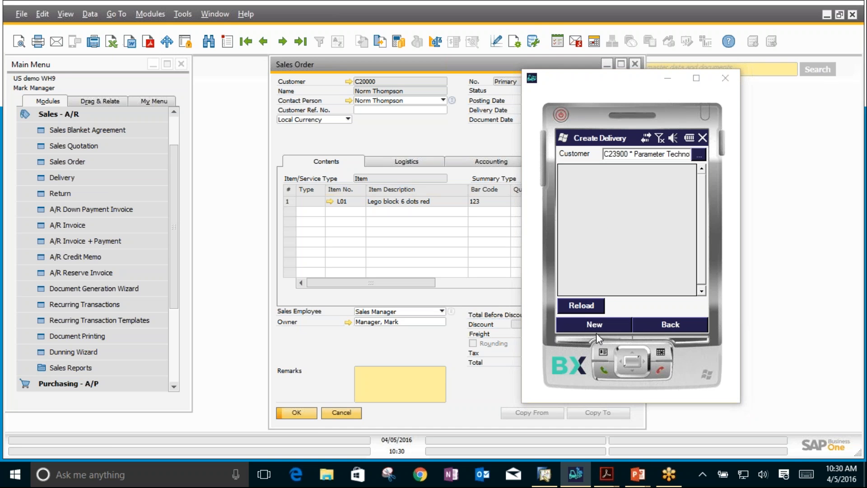
pyautogui.click(592, 324)
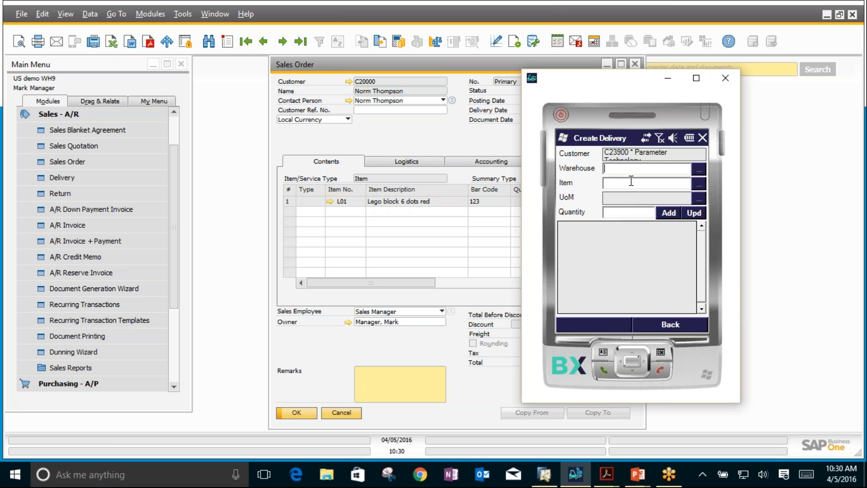
pyautogui.write('99')
pyautogui.press('Tab')
pyautogui.write('L01')
pyautogui.press('Tab')
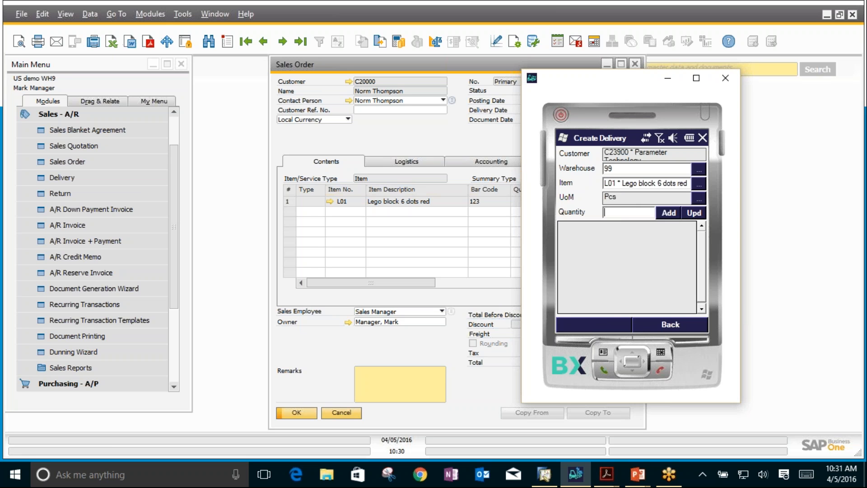
pyautogui.write('1')
pyautogui.press('Return')
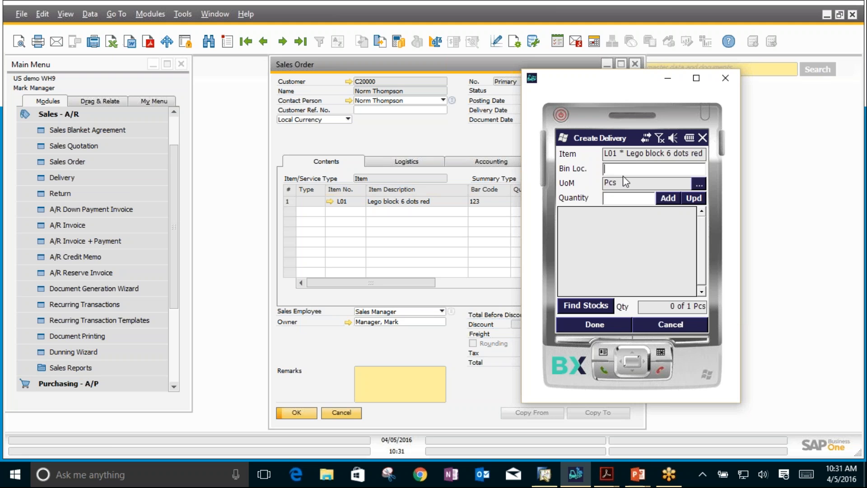
pyautogui.write('99-01')
pyautogui.press('Return')
pyautogui.write('1')
pyautogui.click(665, 325)
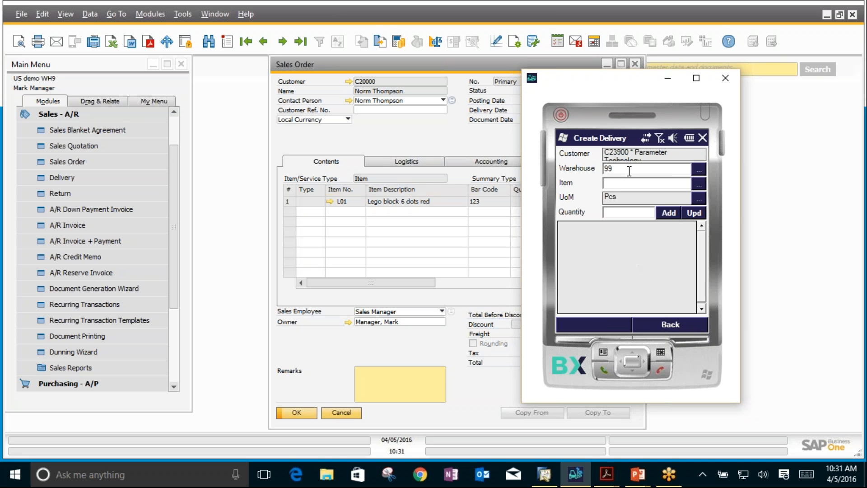
# Step: Set the warehouse to 01 and add item L01 with quantity 1 to the delivery
pyautogui.moveTo(616, 169); pyautogui.dragTo(581, 169)
pyautogui.write('01')
pyautogui.press('Tab')
pyautogui.write('L01')
pyautogui.press('Tab')
pyautogui.write('1')
pyautogui.click(668, 214)
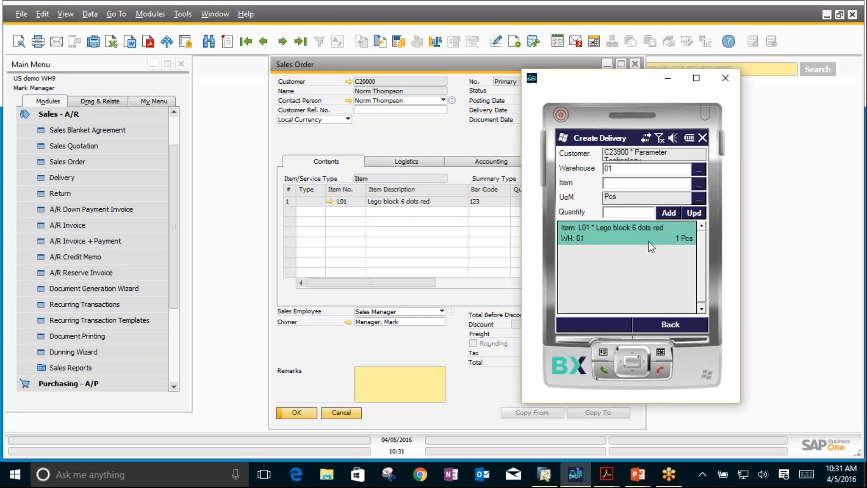
# Step: Return to the delivery list and post the Parameter Technology delivery dated 04/05/2016
pyautogui.click(663, 324)
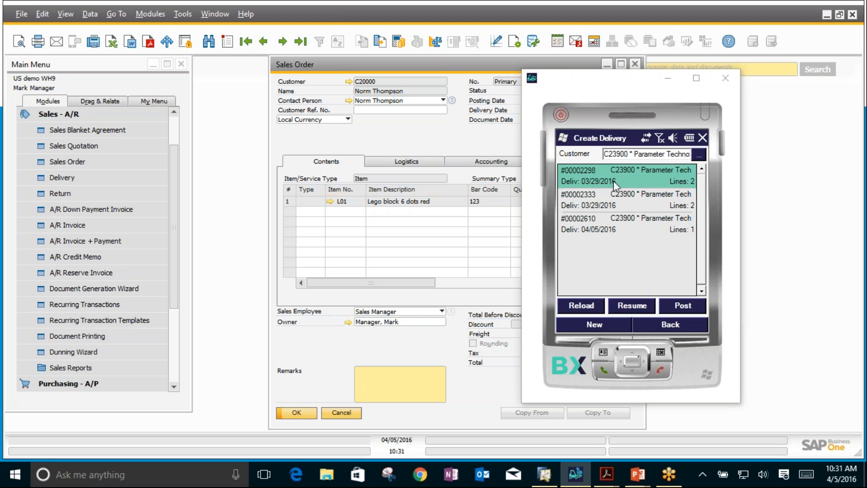
pyautogui.click(571, 228)
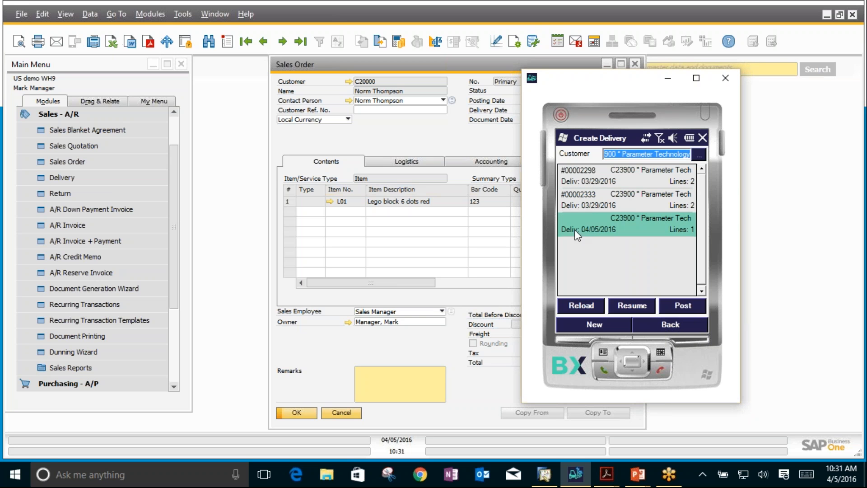
pyautogui.click(684, 307)
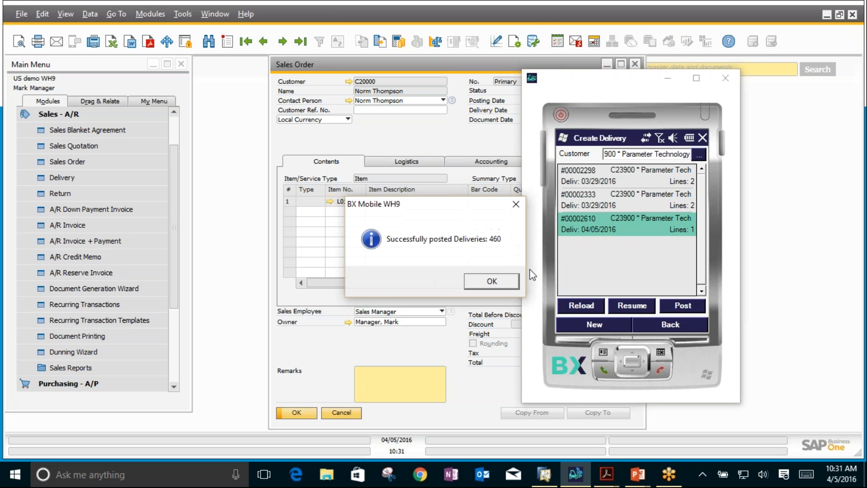
pyautogui.click(490, 282)
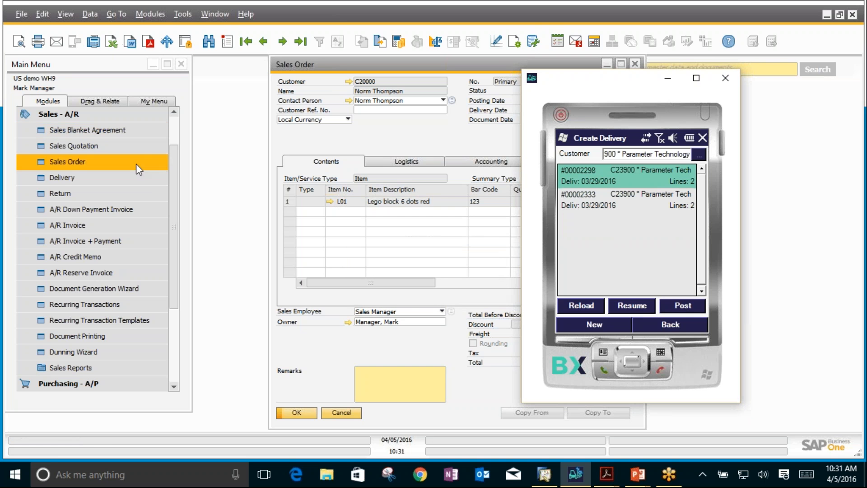
# Step: Switch to SAP Business One, view the last delivery document, and close the delivery and sales order windows
pyautogui.click(65, 180)
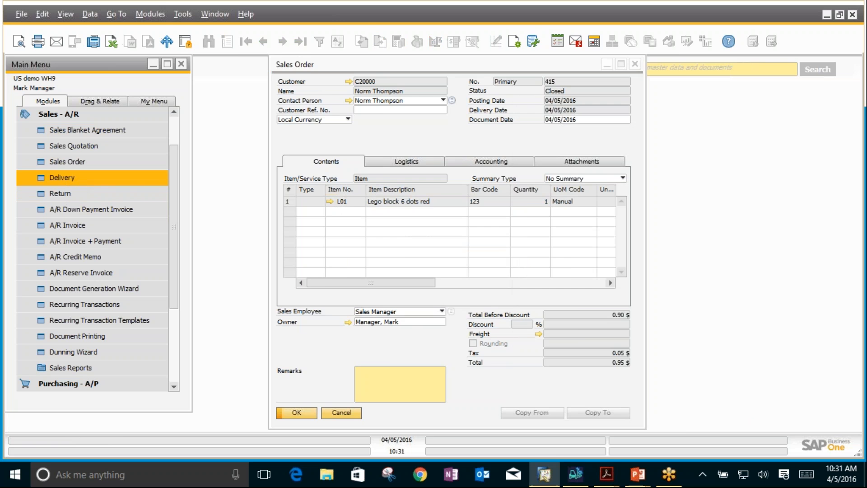
pyautogui.click(300, 41)
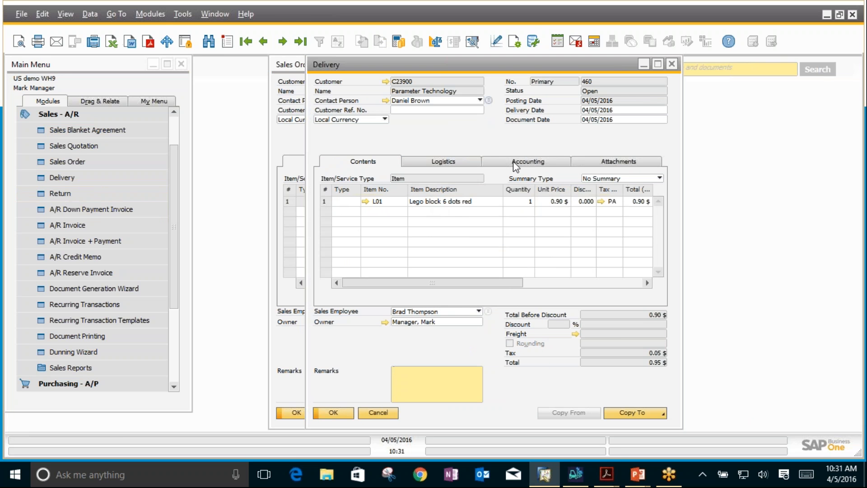
pyautogui.click(671, 64)
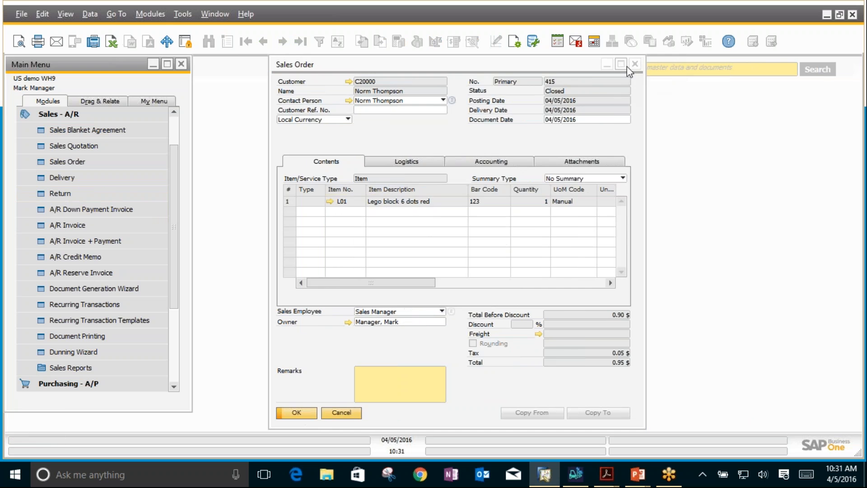
pyautogui.click(635, 64)
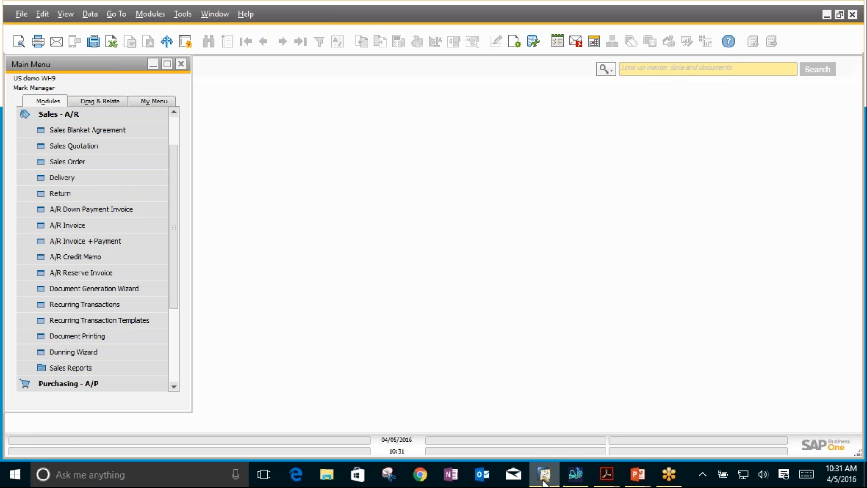
# Step: Switch to BX Mobile WH9, leave Create Delivery, view Mass Transfer under Stock Transfers and return to the main menu
pyautogui.click(573, 475)
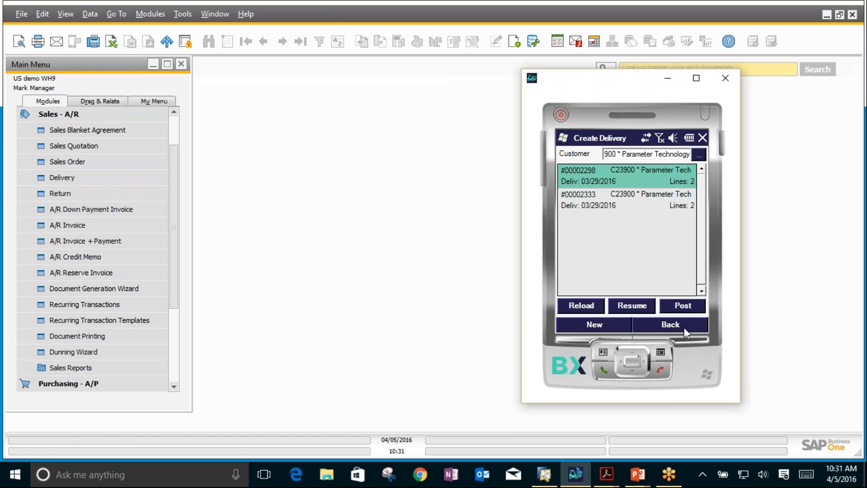
pyautogui.click(682, 325)
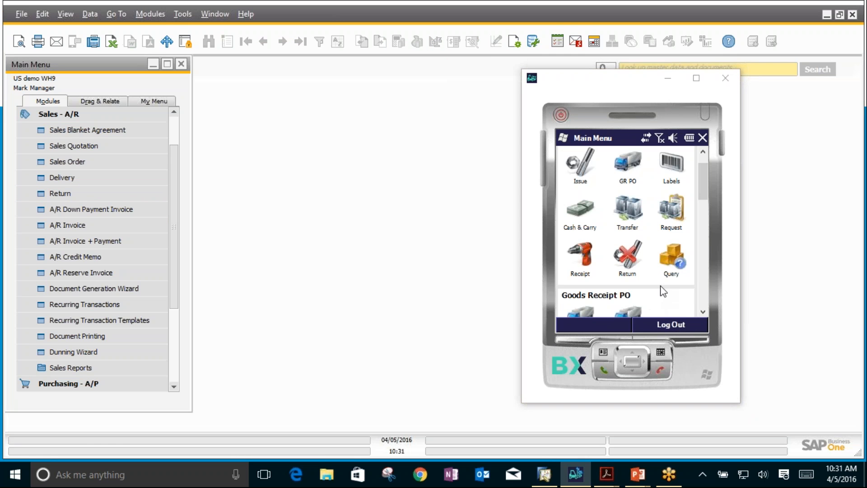
pyautogui.moveTo(709, 183); pyautogui.dragTo(710, 261)
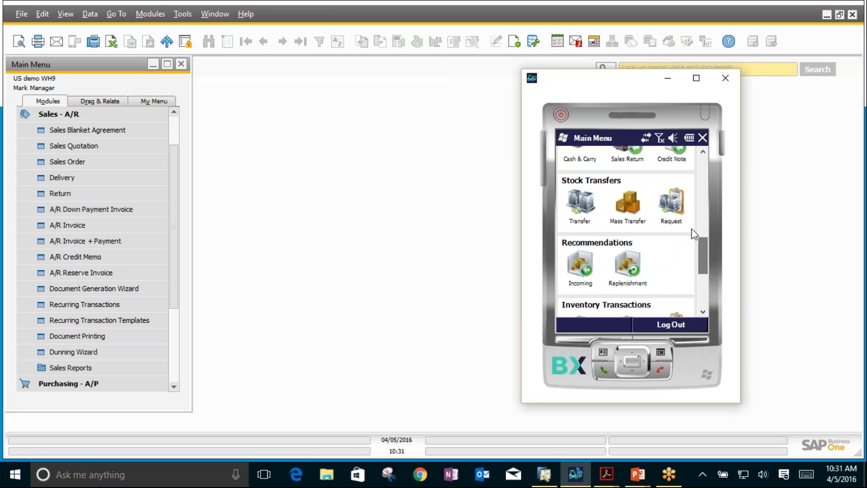
pyautogui.click(630, 207)
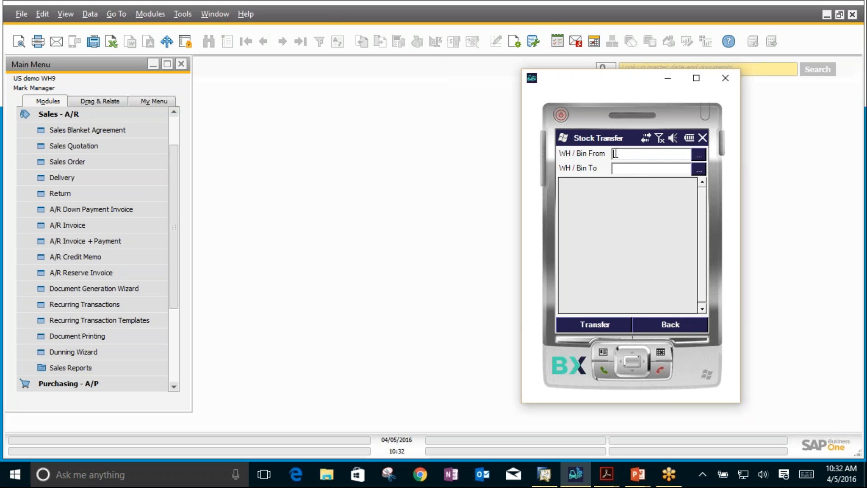
pyautogui.click(662, 328)
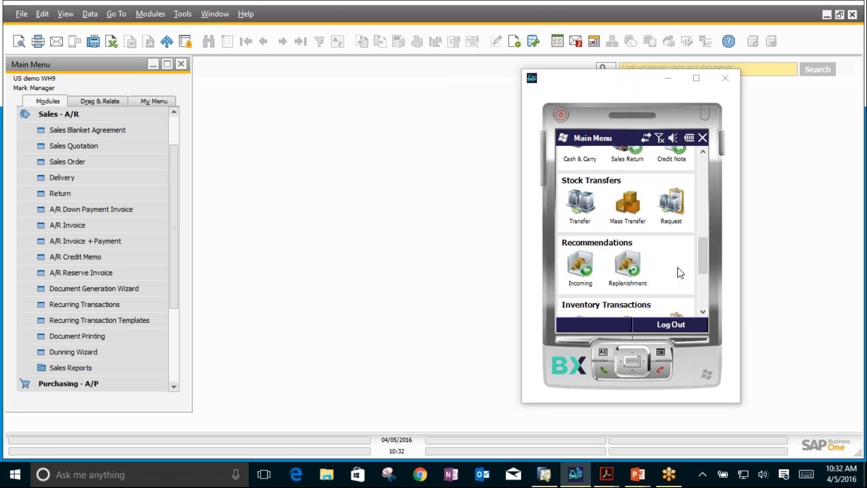
# Step: Open Issue under Production, load the production orders, view the components of the second L07 order, dated 04/28/2014, and return to the main menu
pyautogui.scroll(-3, 708, 283)
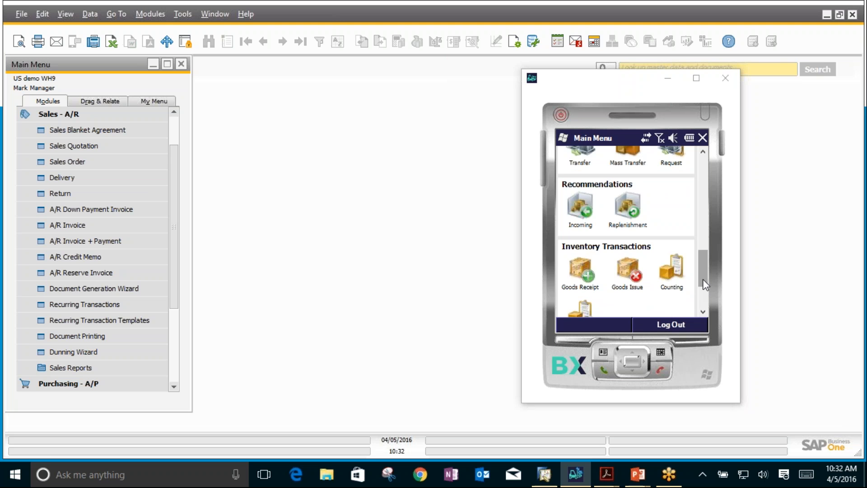
pyautogui.scroll(-4, 703, 278)
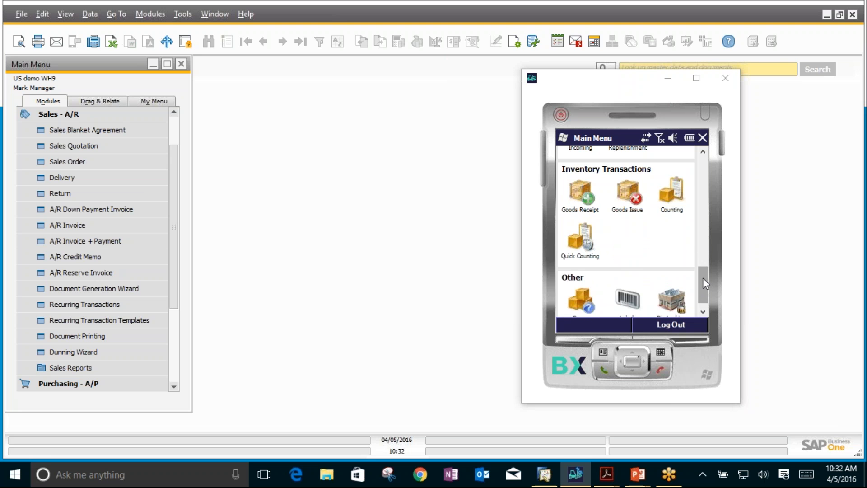
pyautogui.scroll(3, 702, 278)
pyautogui.scroll(-3, 703, 278)
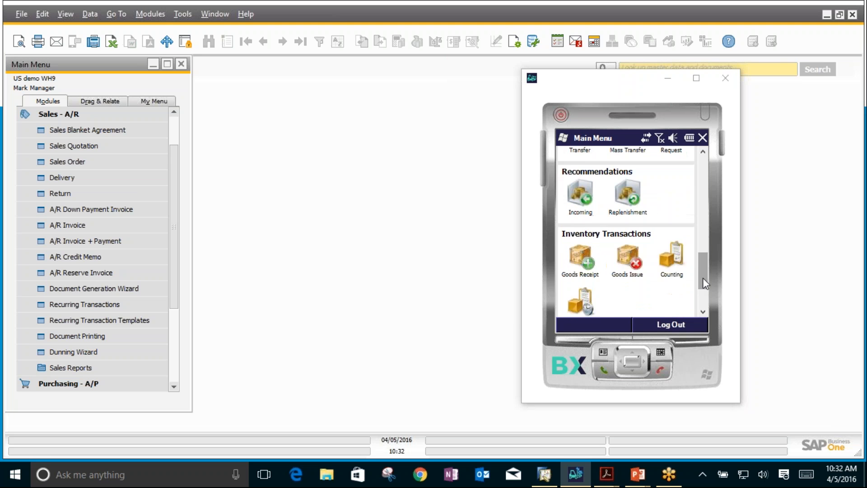
pyautogui.scroll(5, 698, 243)
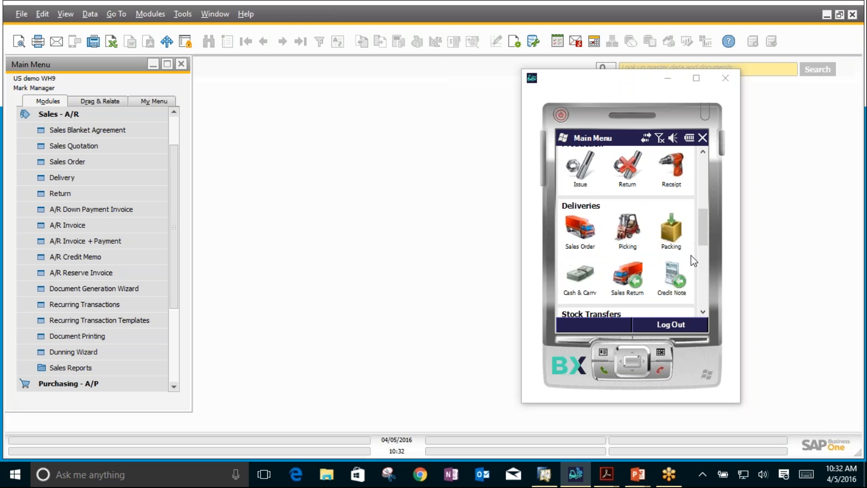
pyautogui.click(584, 221)
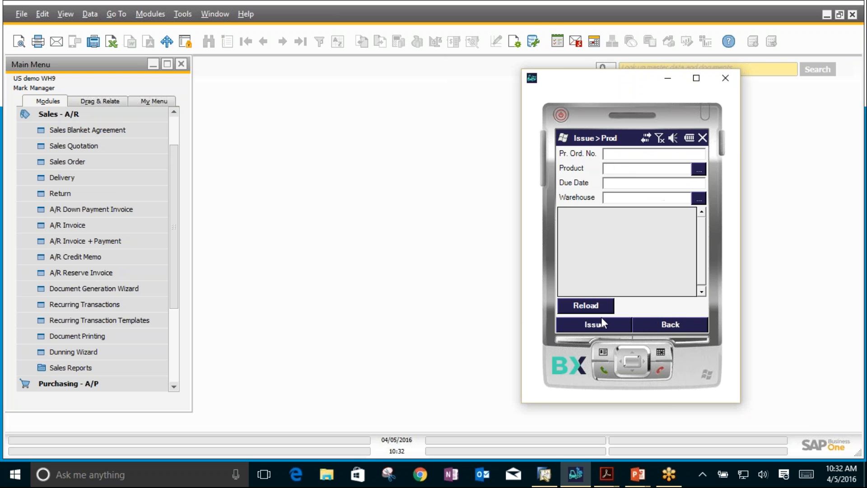
pyautogui.click(591, 307)
pyautogui.click(607, 264)
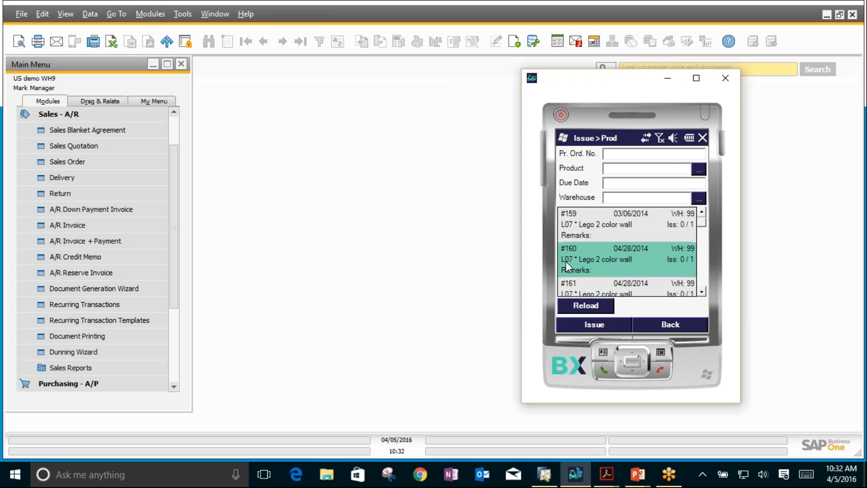
pyautogui.click(585, 333)
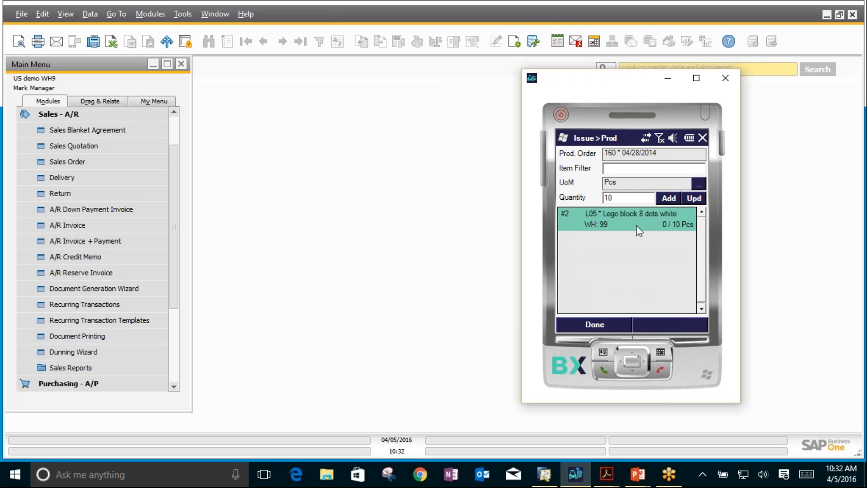
pyautogui.click(582, 325)
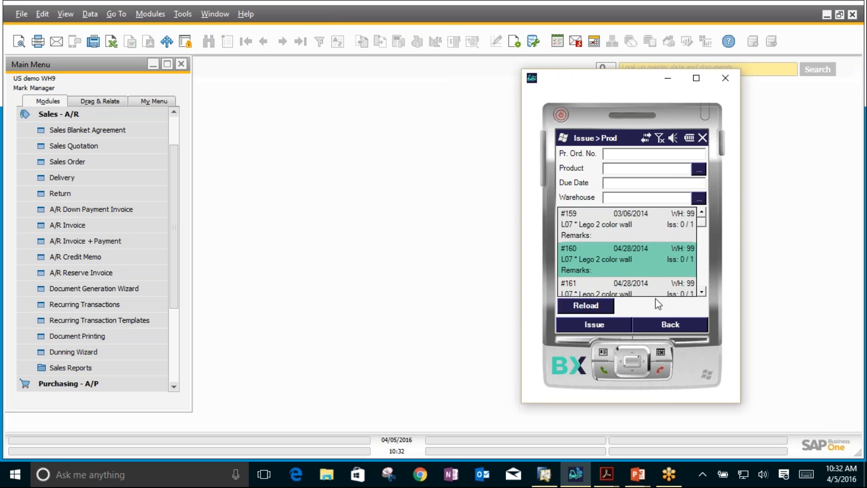
pyautogui.click(656, 322)
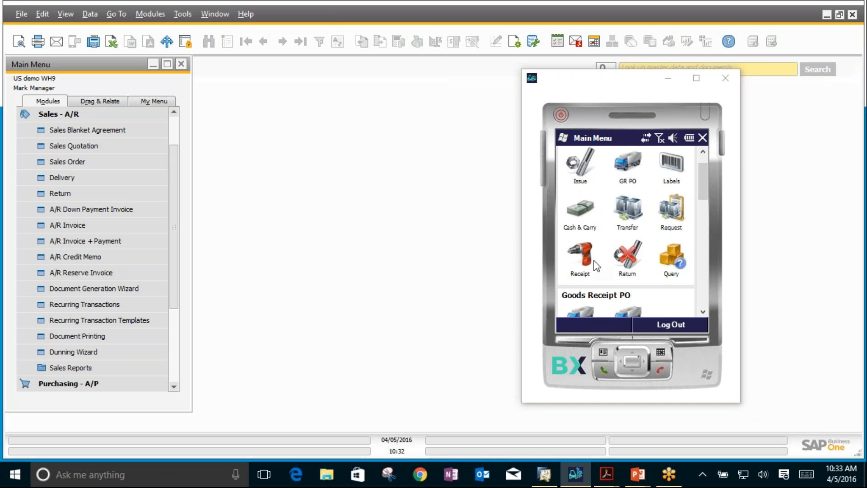
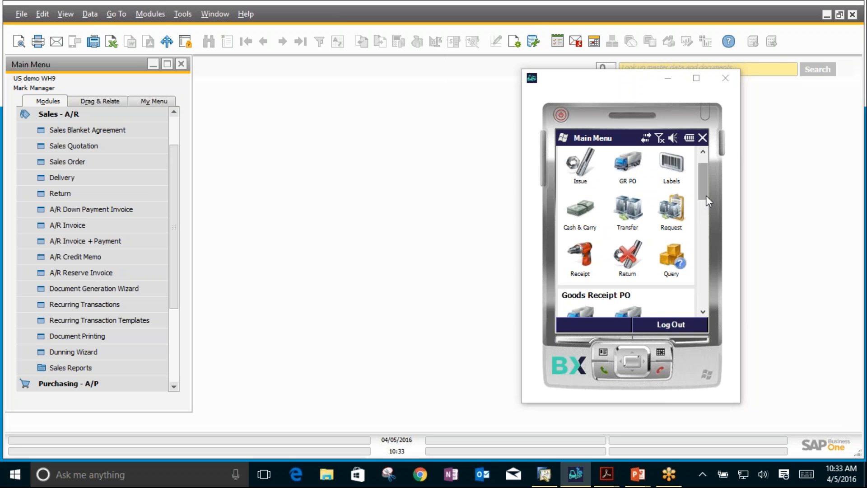
# Step: Open the stock Query on the mobile device and load all stock stored in bin 99-01
pyautogui.click(669, 270)
pyautogui.write('99-01')
pyautogui.press('Return')
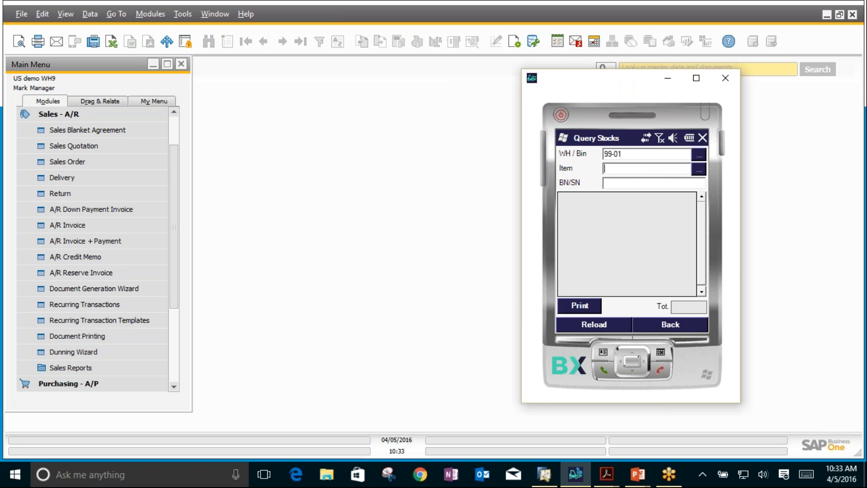
pyautogui.click(593, 324)
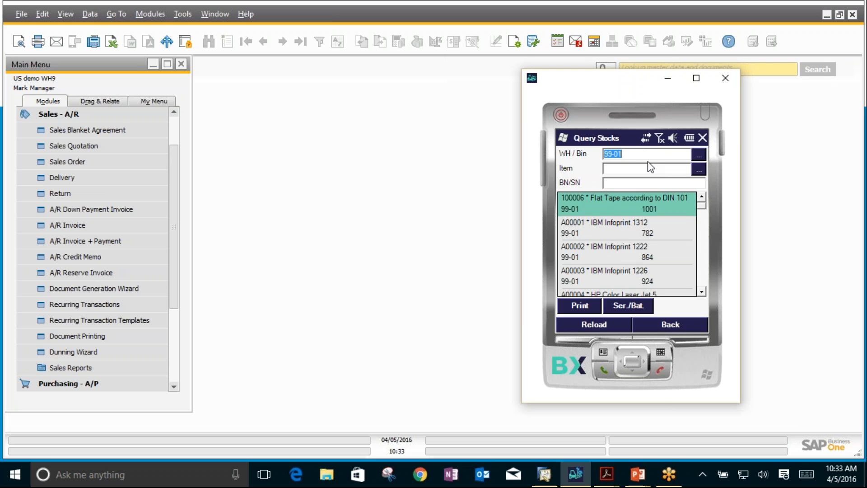
# Step: Clear the bin filter, query the stock of item L03 across all locations, and select its 99-02 entry
pyautogui.press('BackSpace')
pyautogui.click(619, 172)
pyautogui.write('L03')
pyautogui.press('Return')
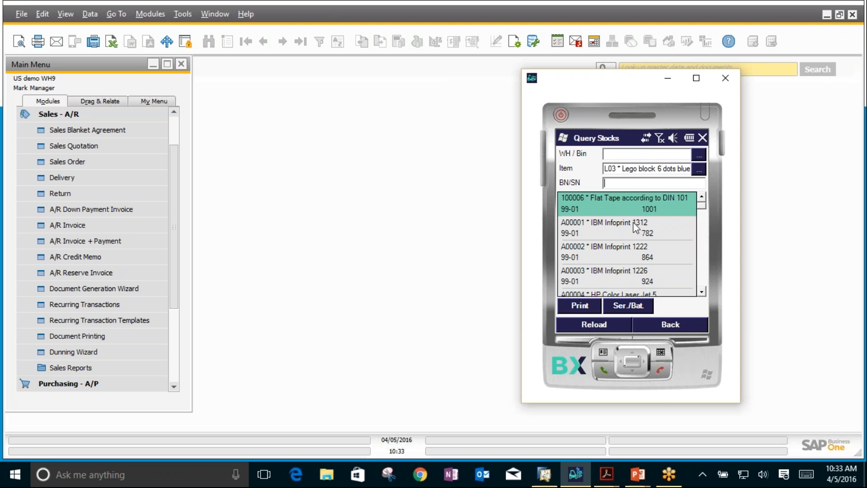
pyautogui.click(587, 329)
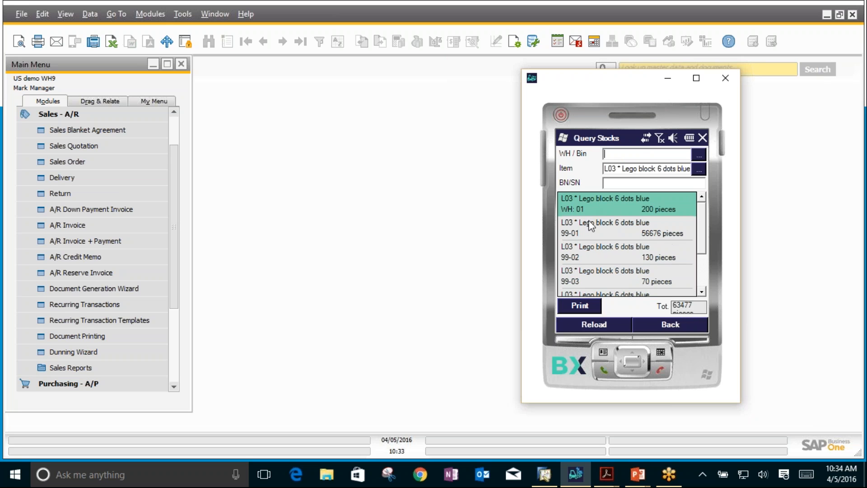
pyautogui.click(587, 235)
pyautogui.click(595, 250)
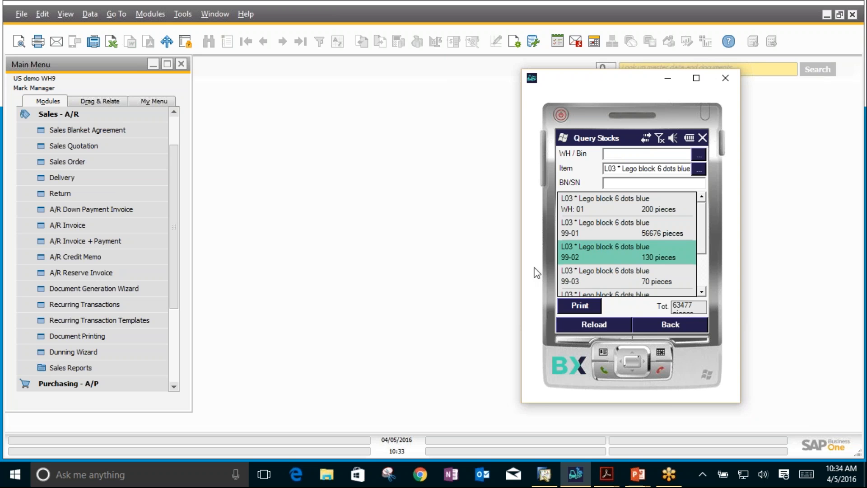
# Step: Switch to SAP Business One, find item L03 in Item Master Data, and view its Inventory Data
pyautogui.click(65, 119)
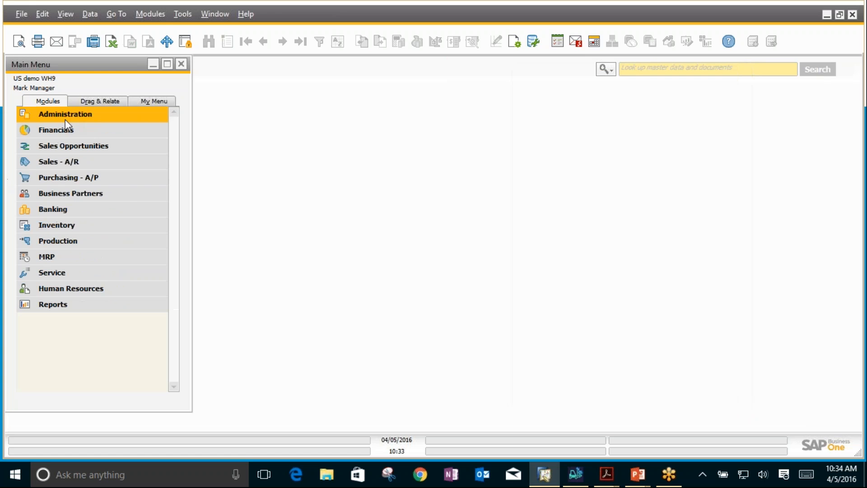
pyautogui.click(51, 226)
pyautogui.click(74, 243)
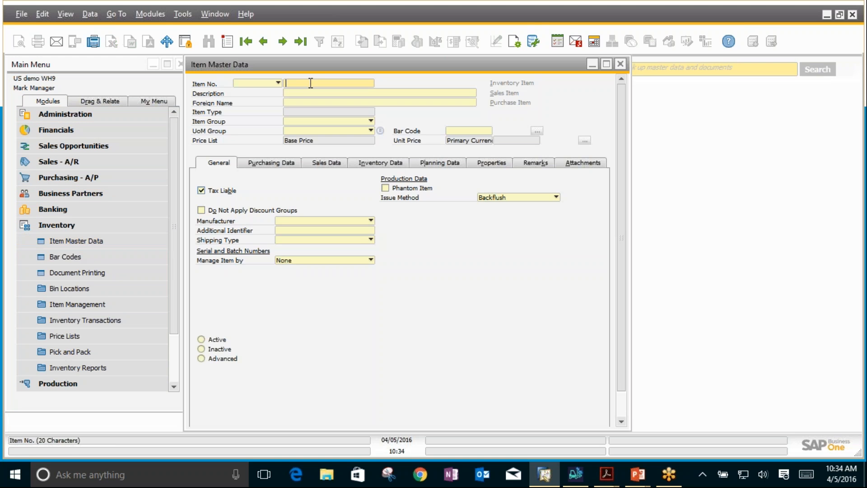
pyautogui.write('L03')
pyautogui.press('Return')
pyautogui.click(391, 163)
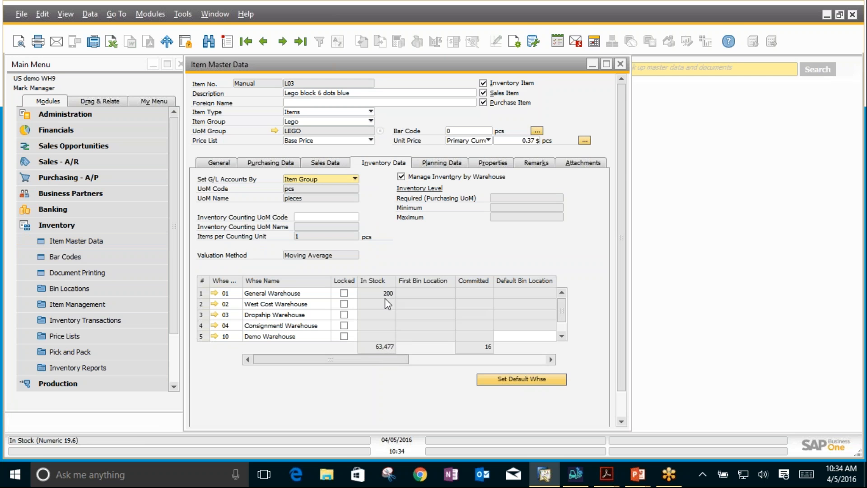
# Step: Compare the mobile WH 01 stock entry with SAP Business One and view L03's item quantities in the Bin Location Content List
pyautogui.click(575, 474)
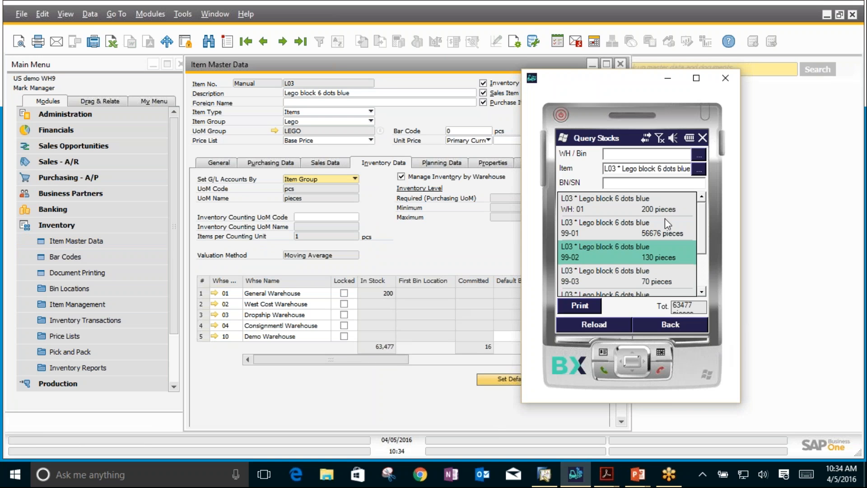
pyautogui.click(641, 206)
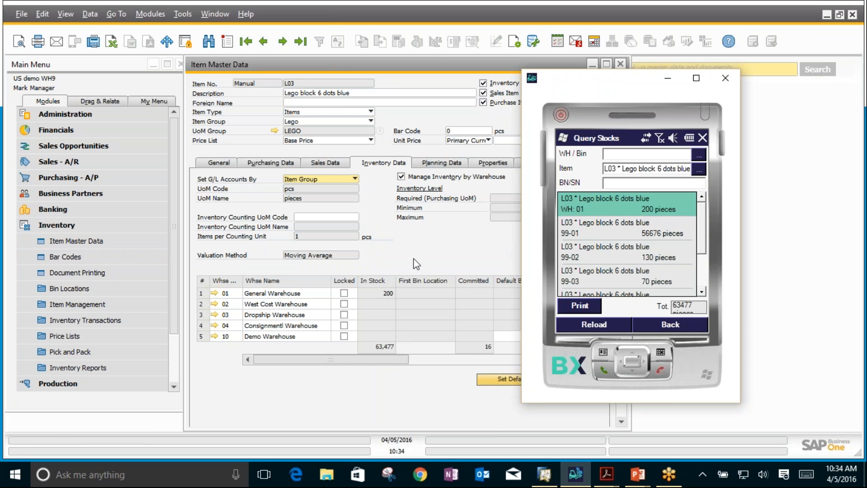
pyautogui.rightClick(370, 320)
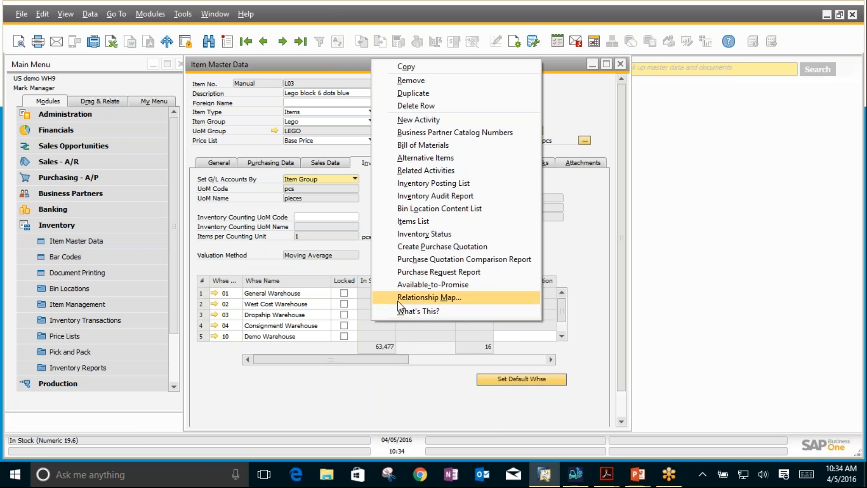
pyautogui.click(452, 208)
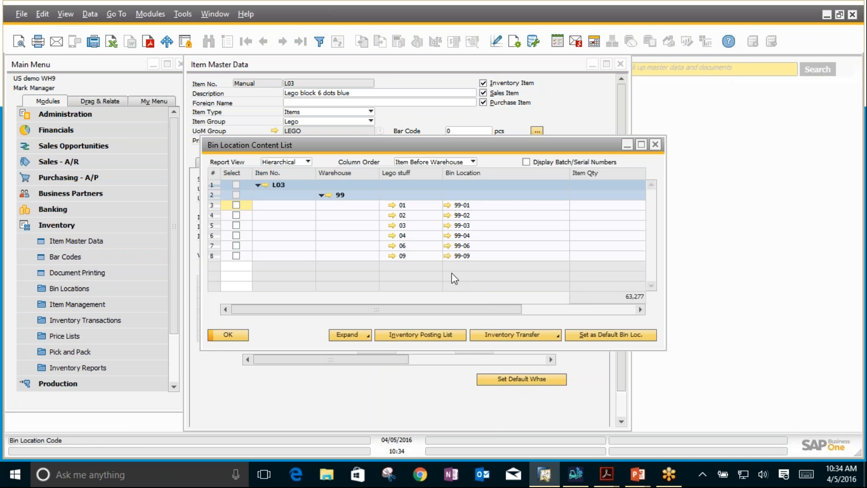
pyautogui.moveTo(484, 310); pyautogui.dragTo(630, 324)
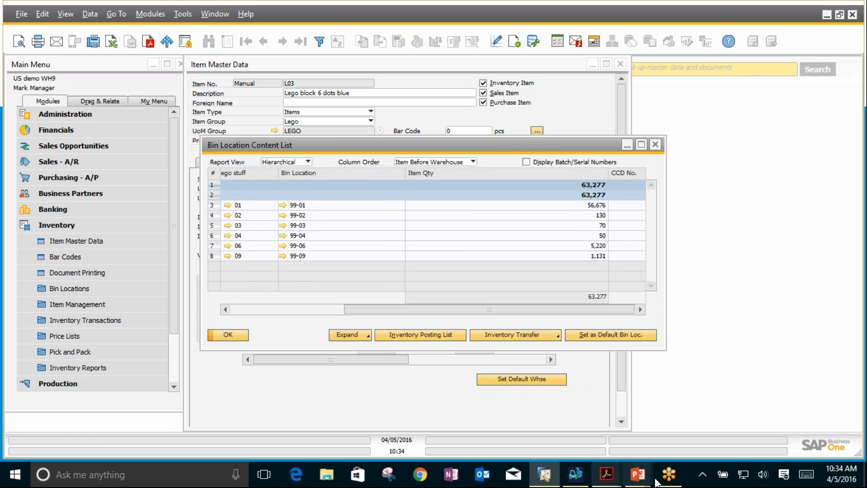
# Step: Switch to BX Mobile WH9, select the 99-01 stock entry, and place the device window beside the bin content list for comparison
pyautogui.click(576, 474)
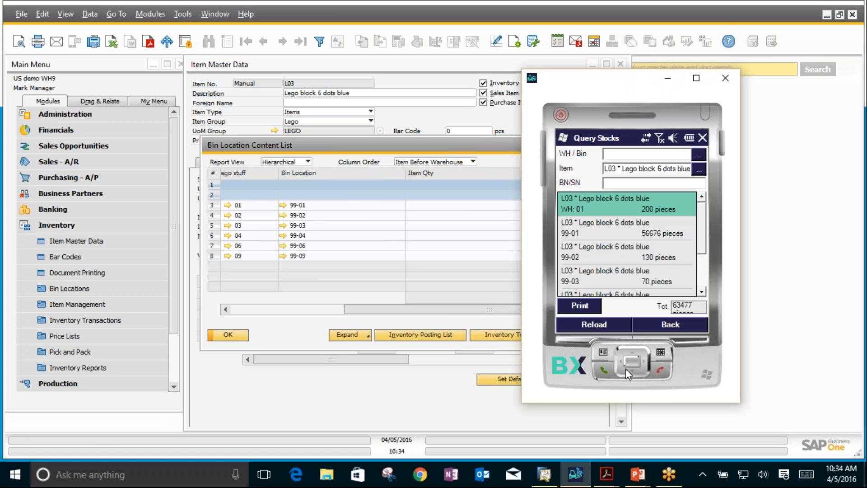
pyautogui.click(629, 231)
pyautogui.moveTo(644, 77); pyautogui.dragTo(756, 68)
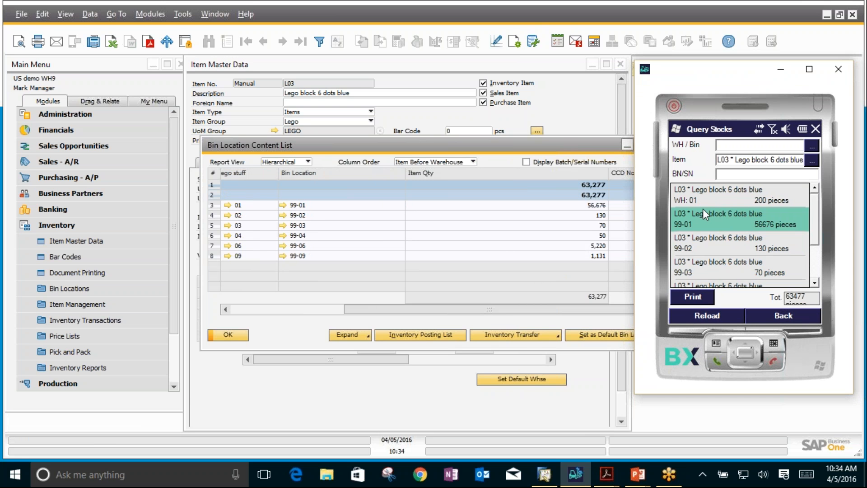
# Step: Replace the queried item with L06 and reload its stock across all locations
pyautogui.moveTo(719, 160); pyautogui.dragTo(802, 161)
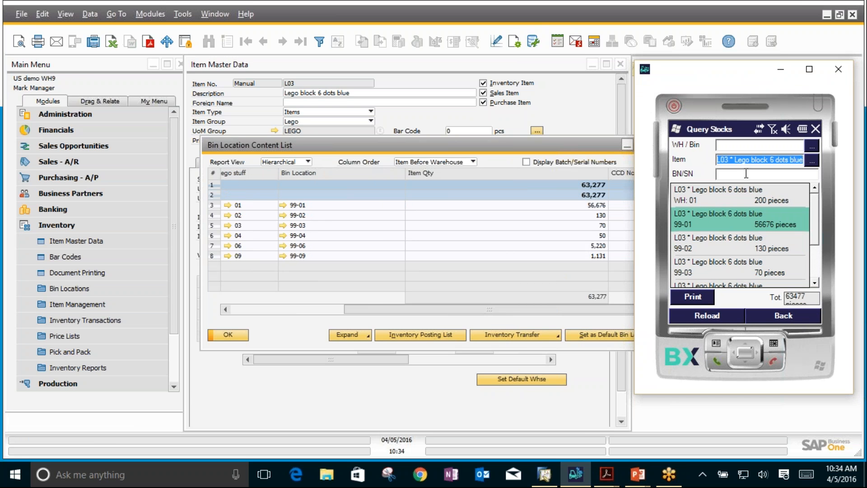
pyautogui.write('L06')
pyautogui.press('Return')
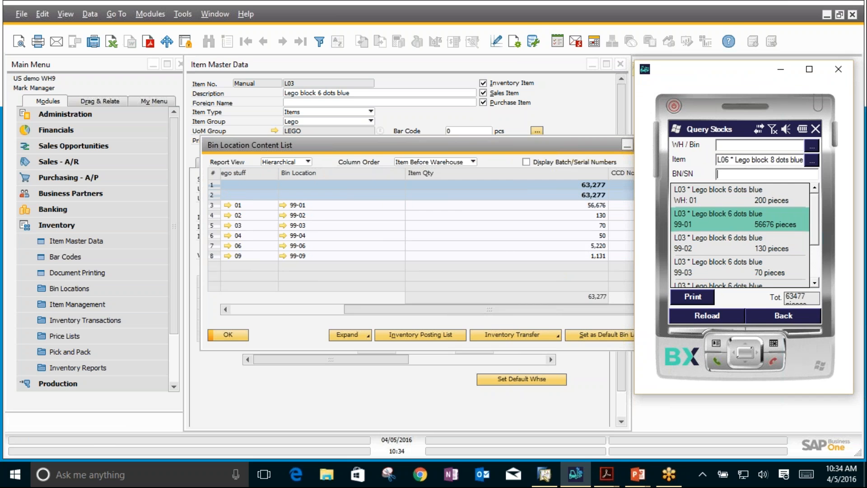
pyautogui.click(698, 315)
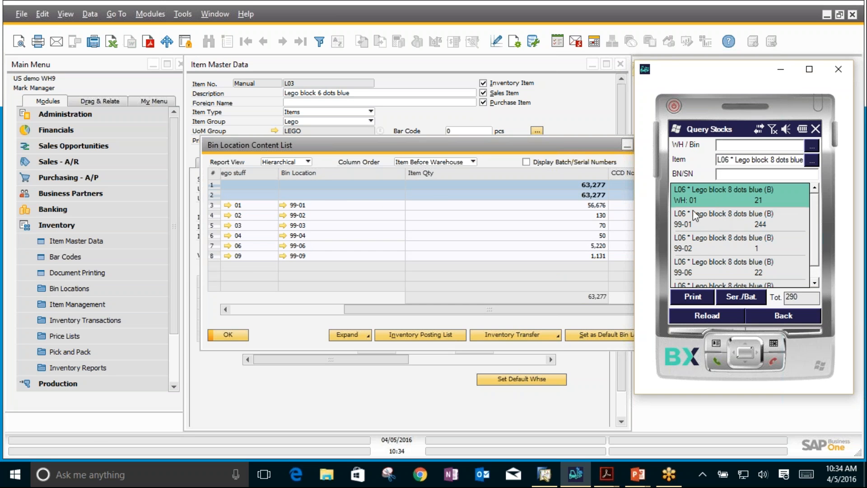
# Step: View the serial/batch numbers of L06 in warehouse 01 and bin 99-01, and return to the main menu
pyautogui.click(741, 297)
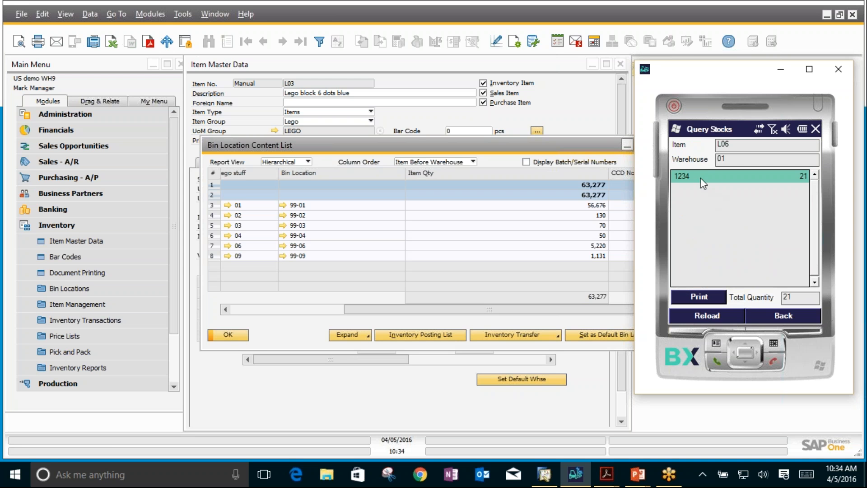
pyautogui.click(777, 318)
pyautogui.click(737, 298)
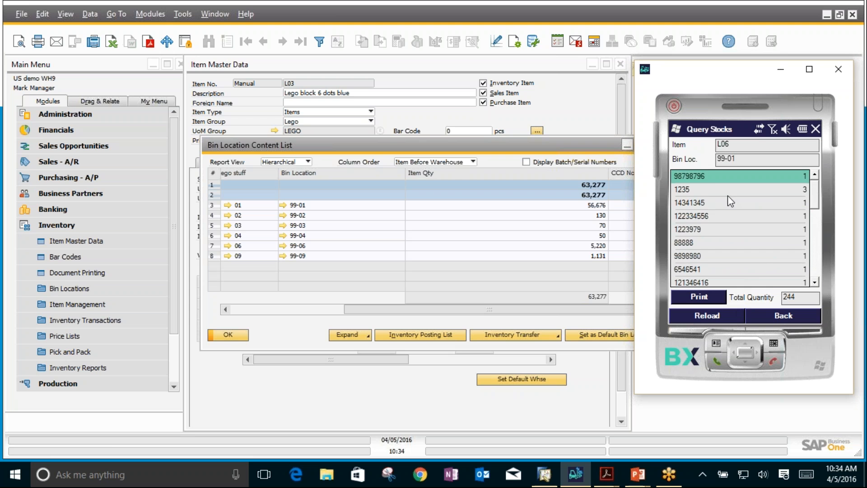
pyautogui.moveTo(814, 199); pyautogui.dragTo(805, 138)
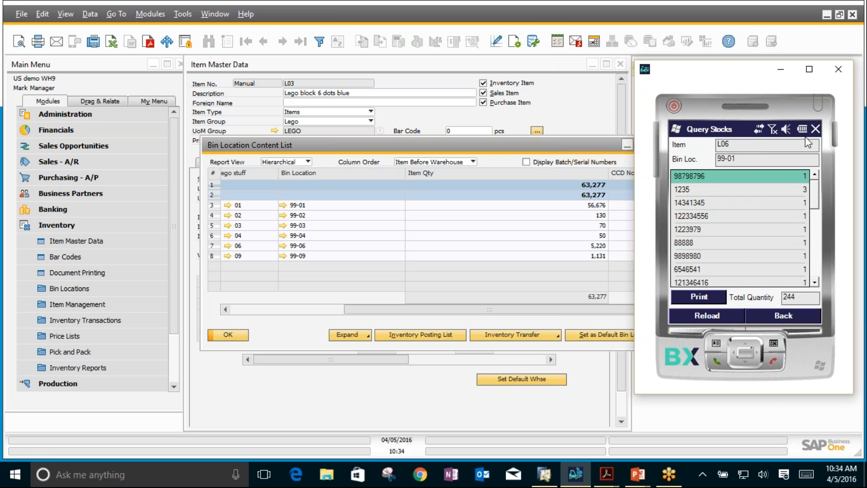
pyautogui.click(783, 316)
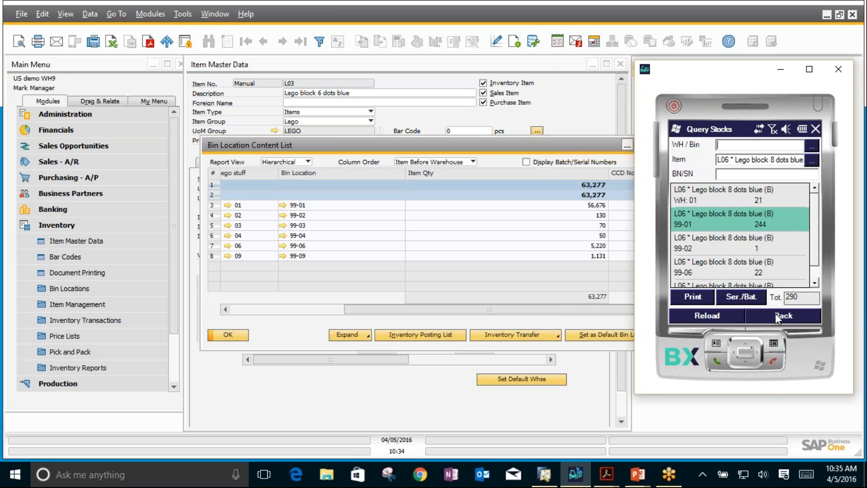
pyautogui.click(774, 313)
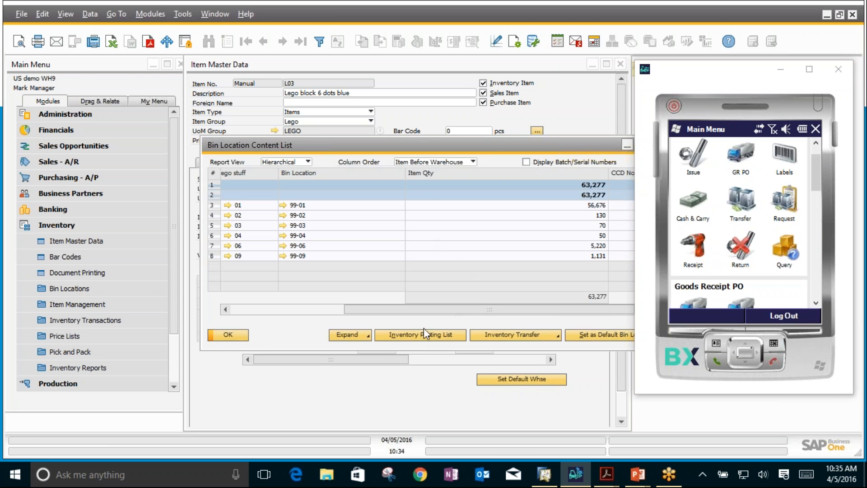
# Step: Switch to SAP Business One, close the Bin Location Content List and Item Master Data, and collapse the Inventory module
pyautogui.click(221, 335)
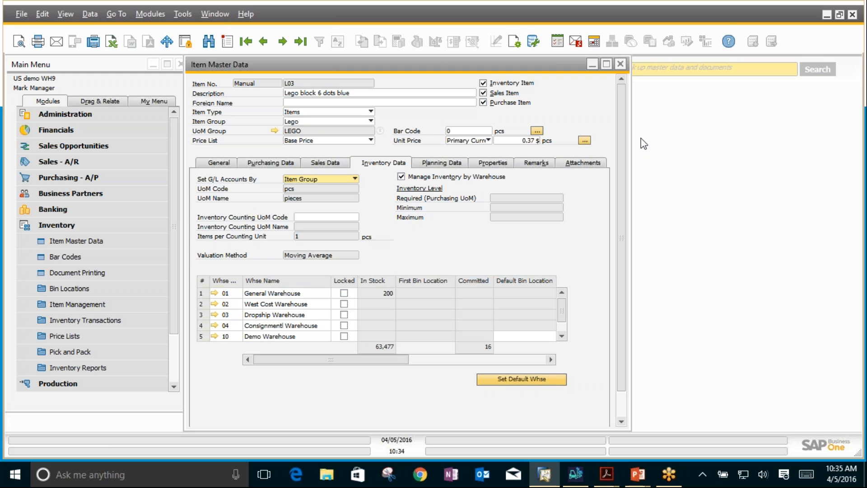
pyautogui.click(621, 64)
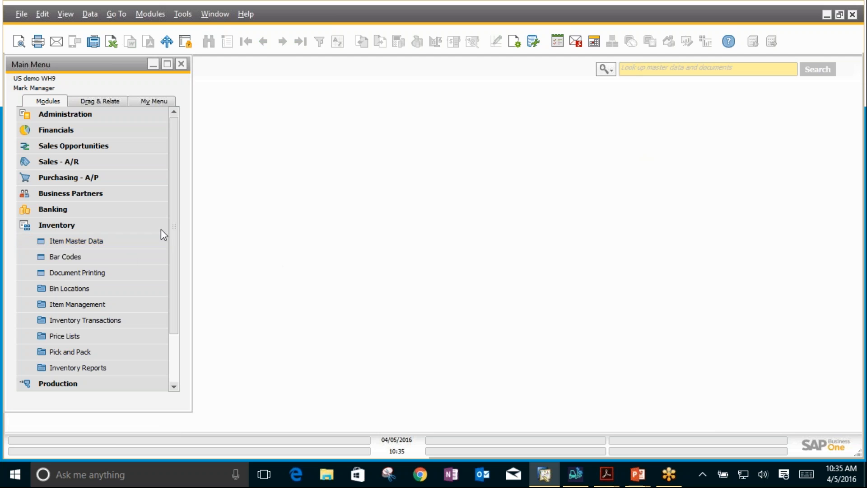
pyautogui.click(45, 224)
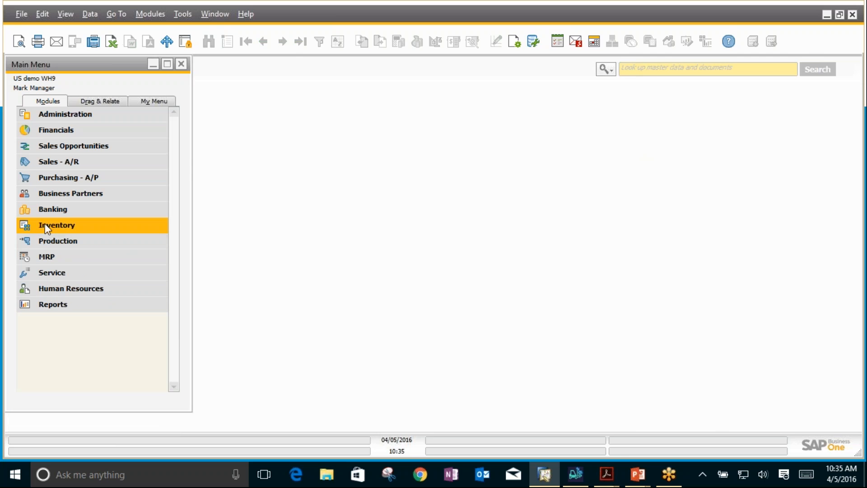
# Step: Switch to BX Mobile WH9, load the open purchase orders in GR PO, and select the second Acme order due 03/29/2016
pyautogui.click(578, 474)
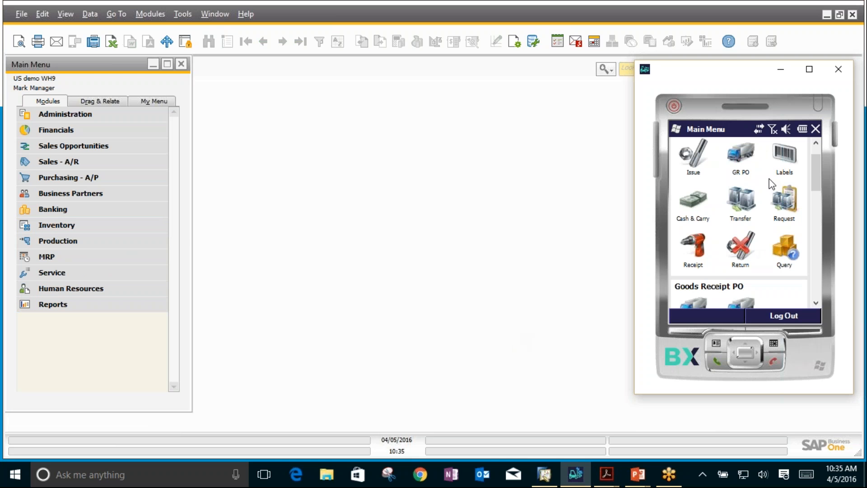
pyautogui.click(742, 163)
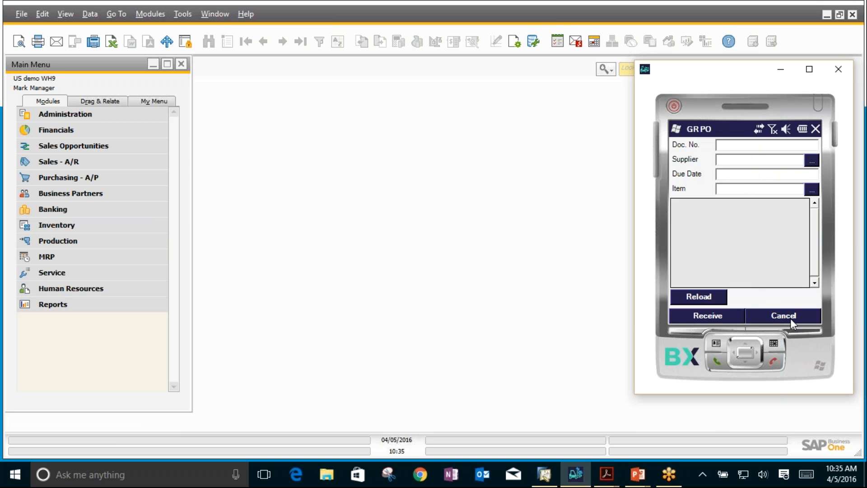
pyautogui.click(702, 292)
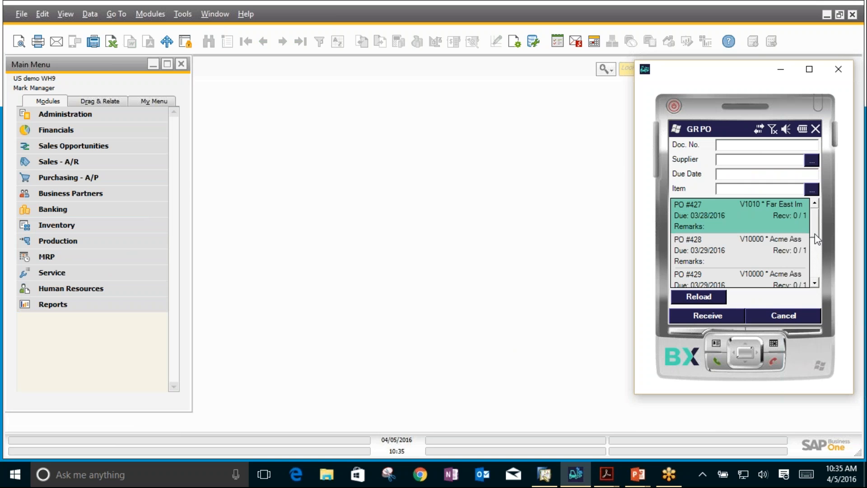
pyautogui.moveTo(812, 219); pyautogui.dragTo(812, 235)
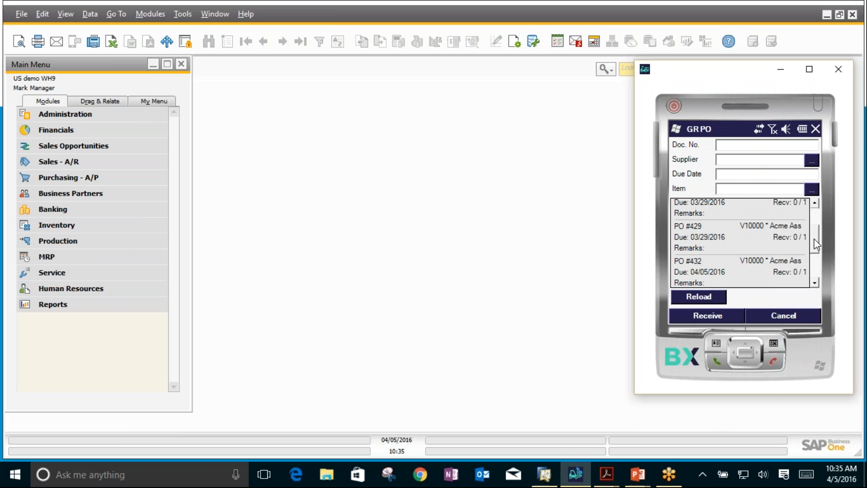
pyautogui.click(788, 235)
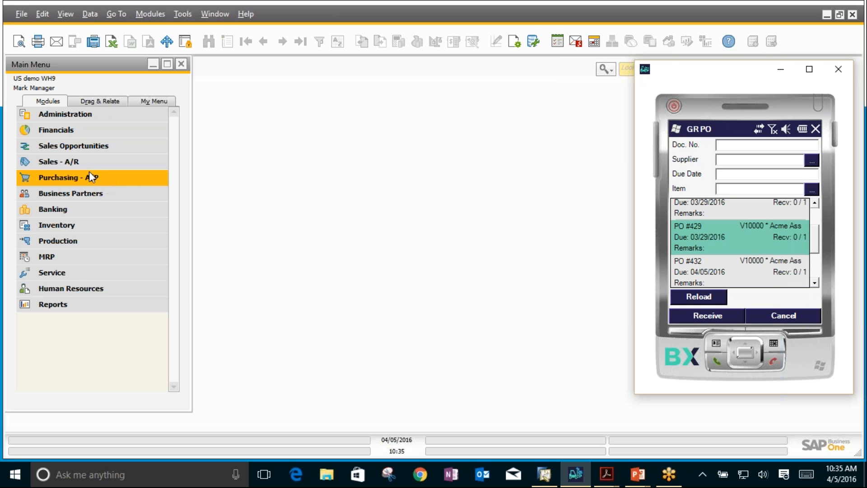
# Step: Switch to SAP Business One and open Search Mobile Transactions under the Inventory module's mobile transactions
pyautogui.click(351, 213)
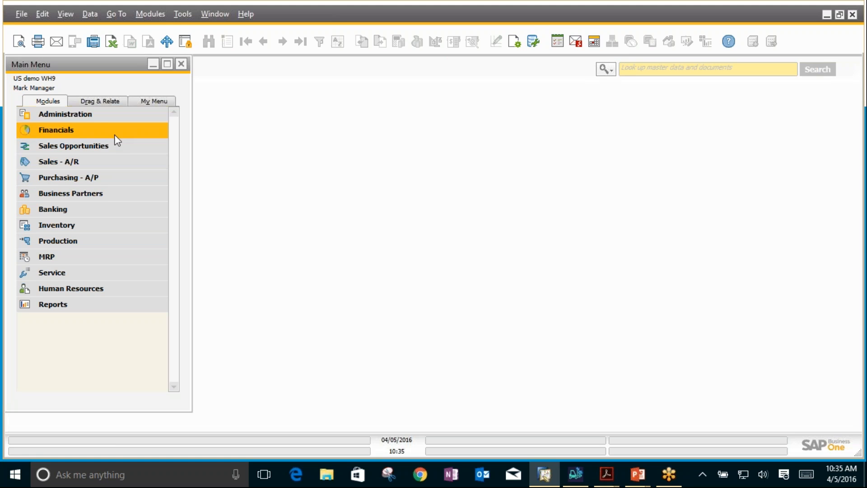
pyautogui.click(78, 224)
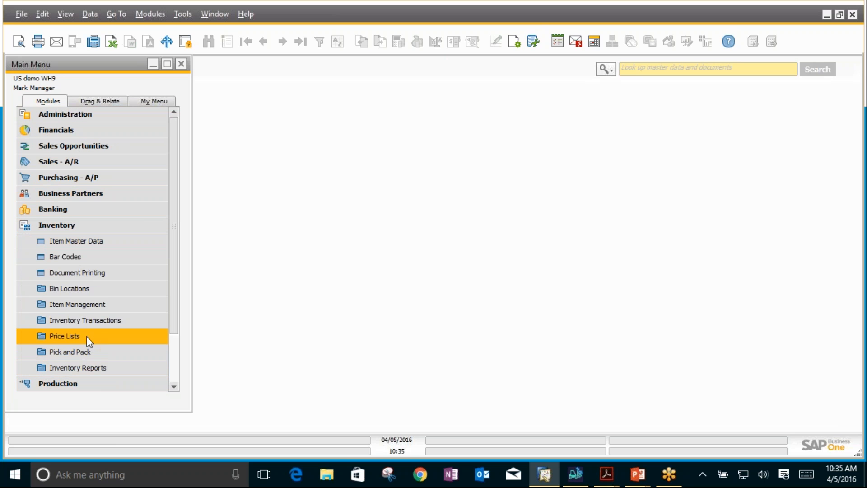
pyautogui.click(85, 321)
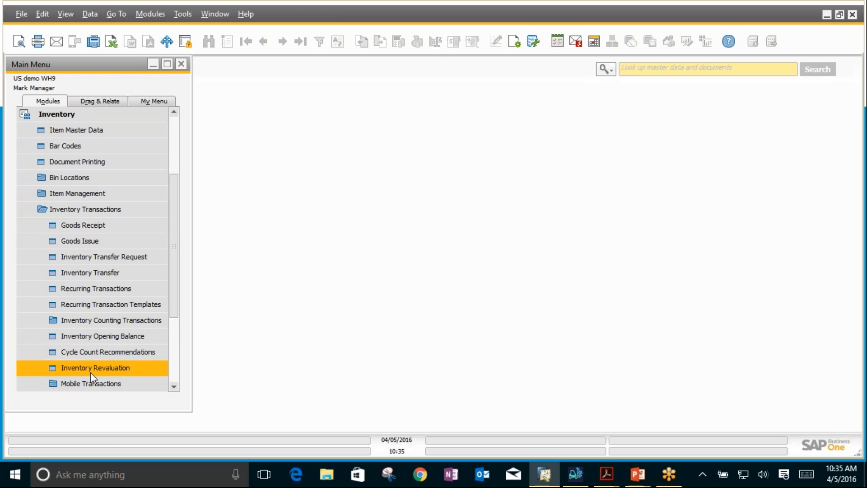
pyautogui.click(89, 388)
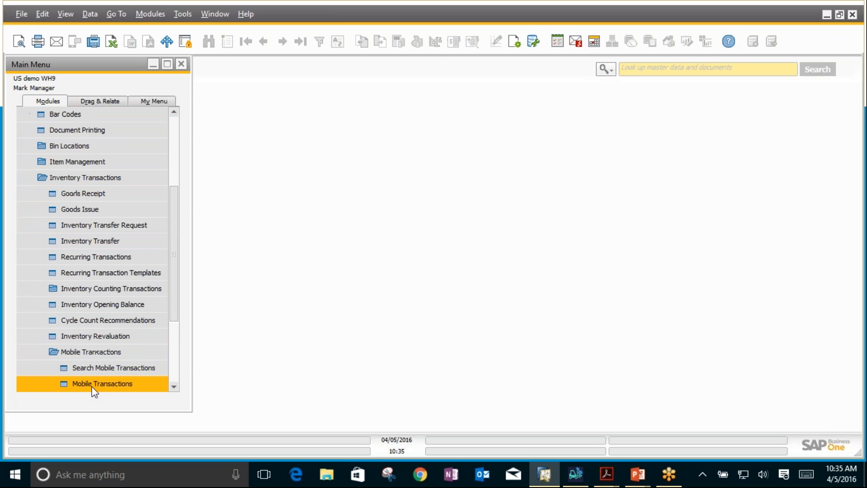
pyautogui.click(119, 369)
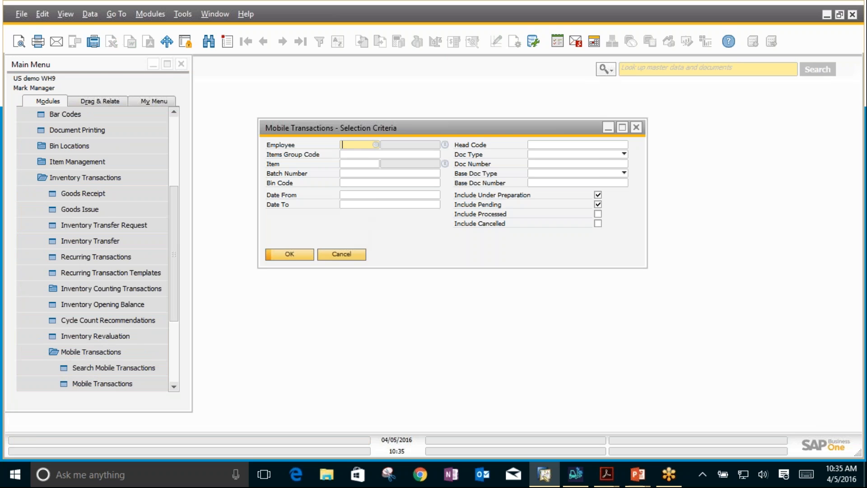
# Step: Search the under-preparation and pending mobile transactions for the chosen employee, look through the list, and close it
pyautogui.click(375, 145)
pyautogui.doubleClick(357, 164)
pyautogui.click(299, 254)
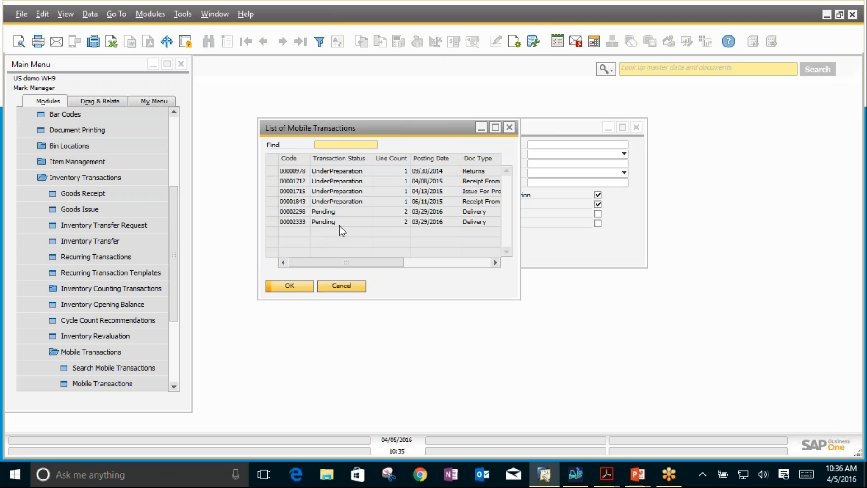
pyautogui.click(427, 171)
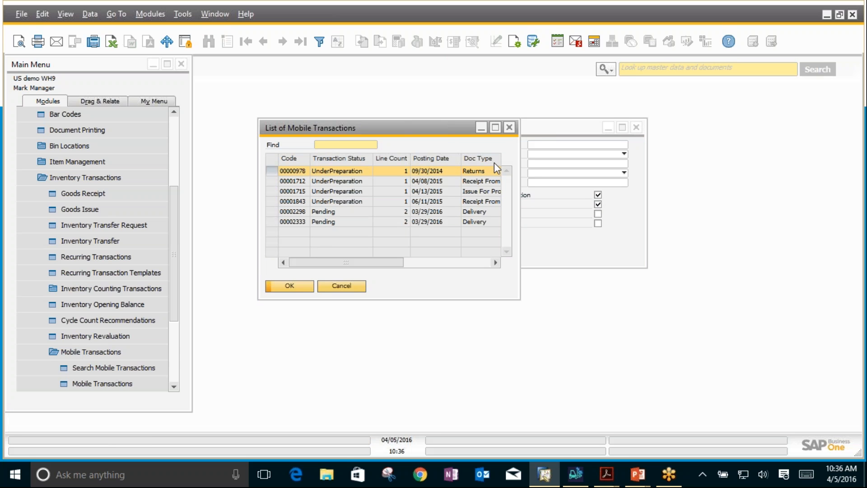
pyautogui.click(508, 129)
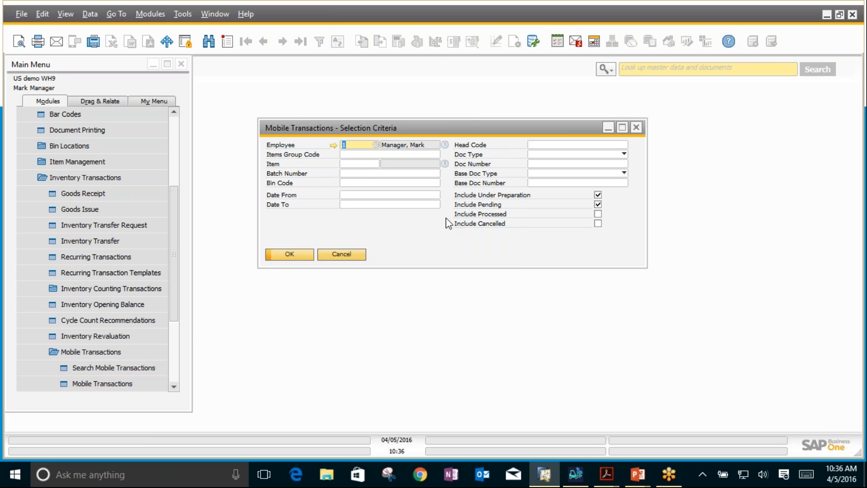
# Step: Open Mobile Transactions and browse back from the last record through the deliveries to the Goods Receipt PO with head code 00002592
pyautogui.click(135, 366)
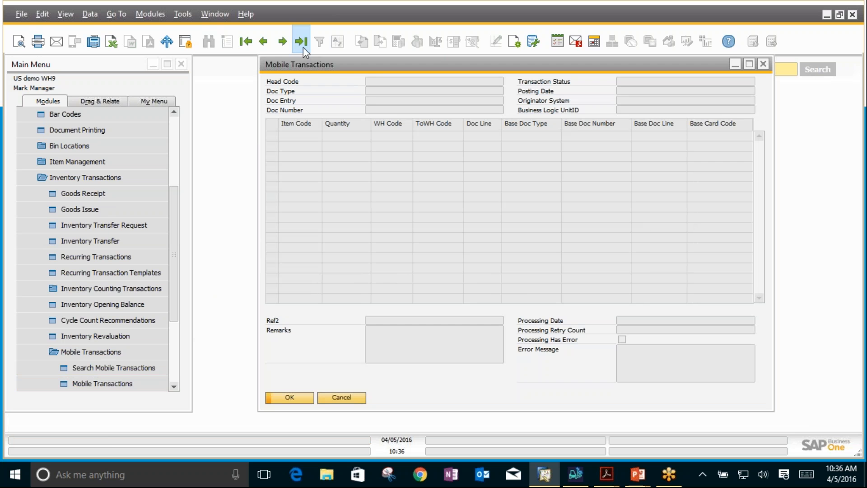
pyautogui.click(302, 45)
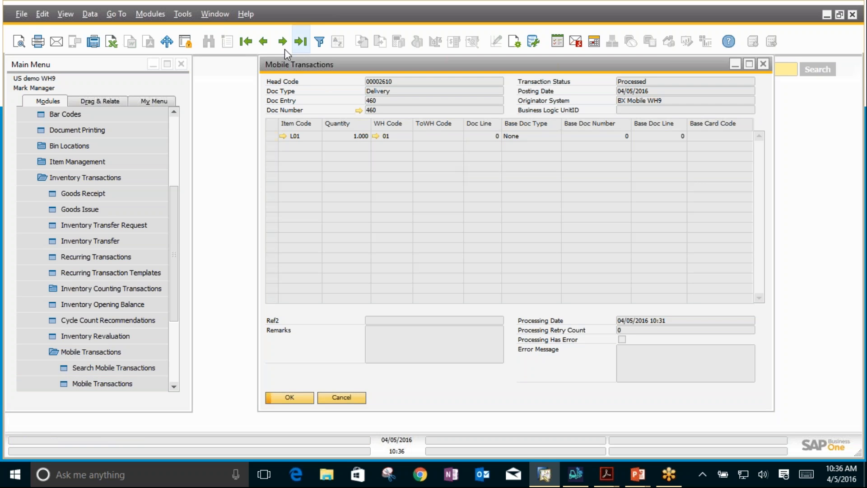
pyautogui.click(264, 41)
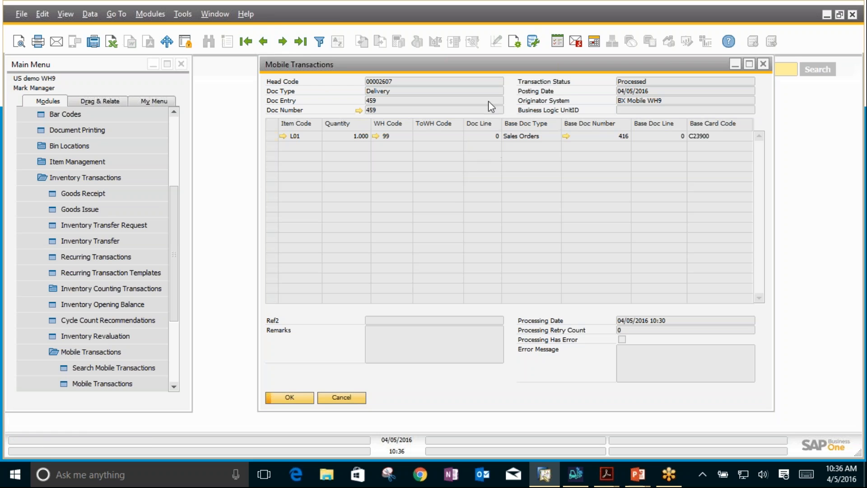
pyautogui.click(263, 42)
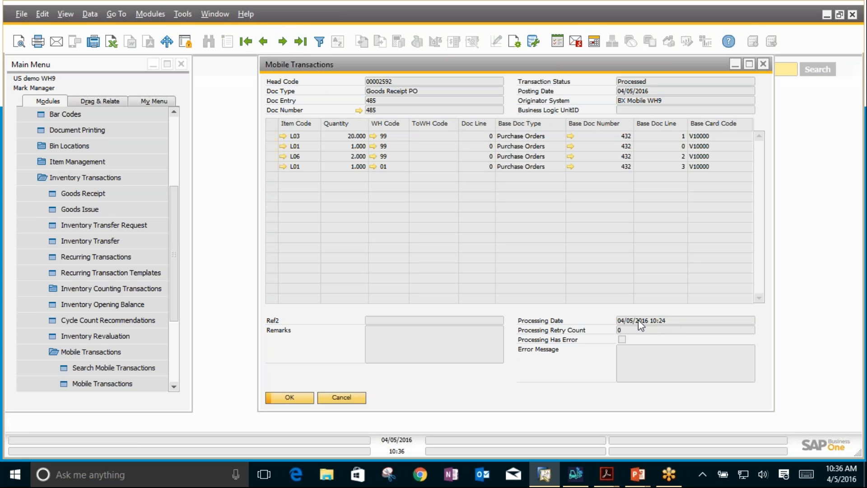
# Step: View the user-defined table BXPLMSMOBTEN - MobileTransactionEntry and close it
pyautogui.click(212, 15)
pyautogui.moveTo(187, 10)
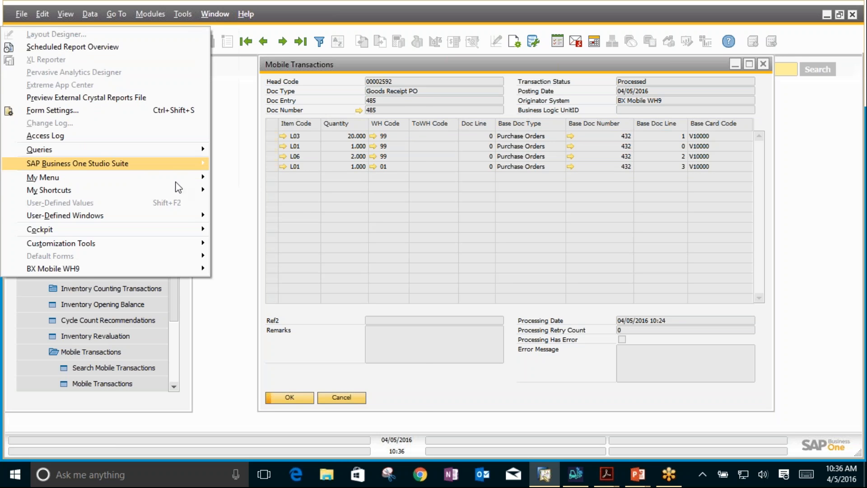
pyautogui.moveTo(170, 218)
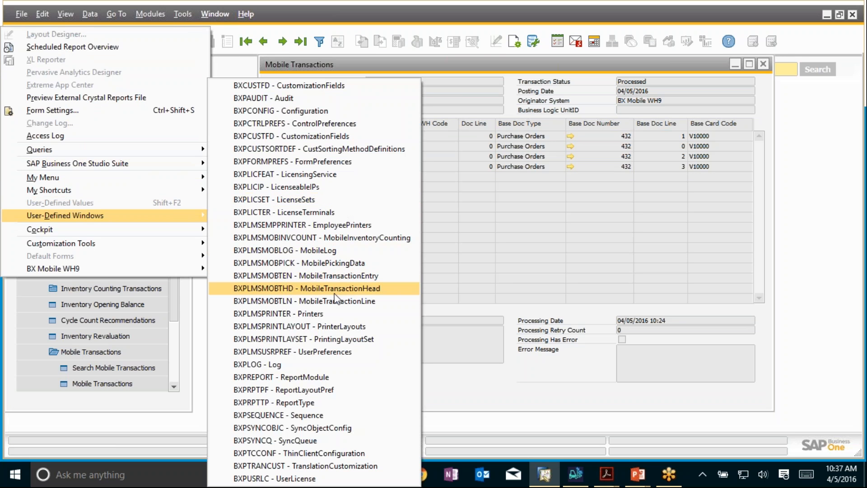
pyautogui.click(329, 279)
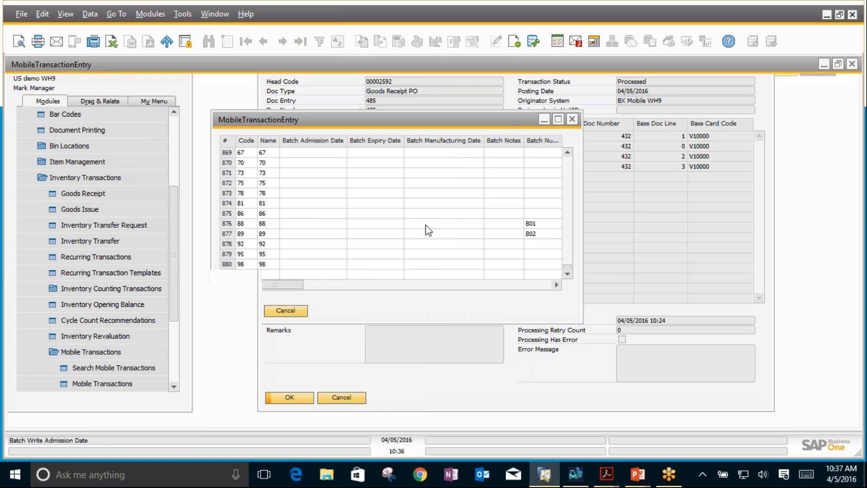
pyautogui.moveTo(185, 390)
pyautogui.mouseDown()
pyautogui.moveTo(541, 397)
pyautogui.moveTo(656, 412)
pyautogui.moveTo(181, 402)
pyautogui.mouseUp()
pyautogui.click(851, 64)
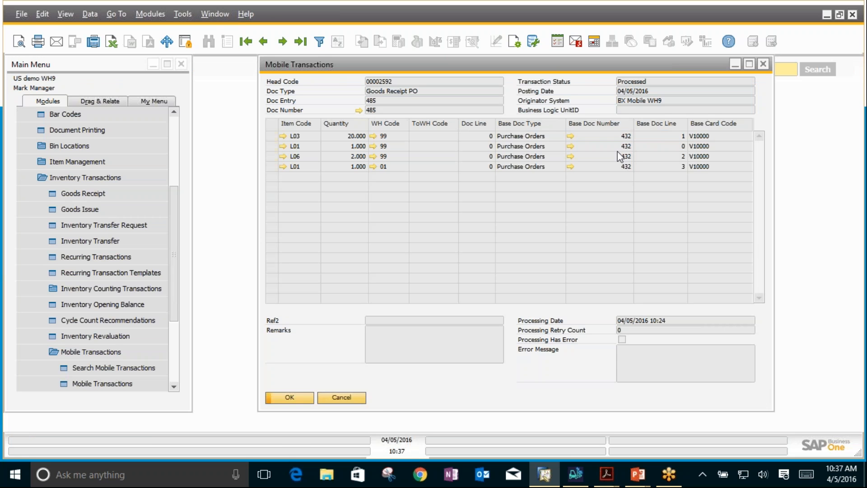
# Step: Close Mobile Transactions and its selection criteria, and collapse the Inventory module in the main menu
pyautogui.click(764, 66)
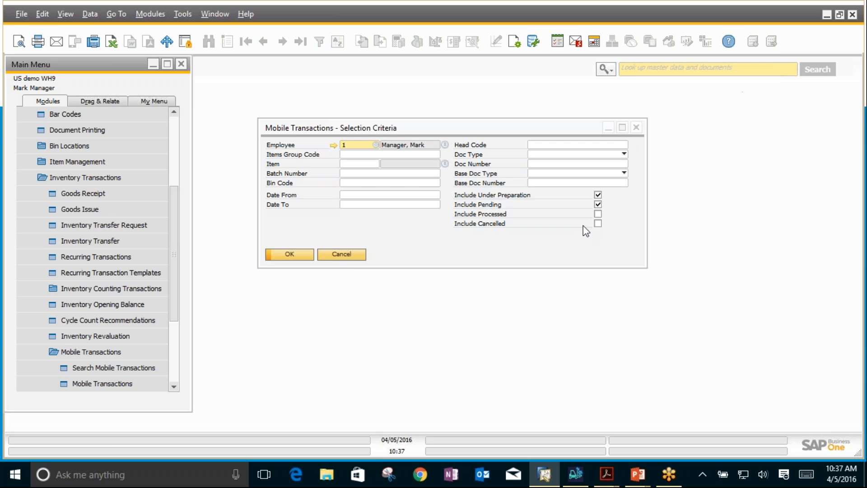
pyautogui.click(338, 256)
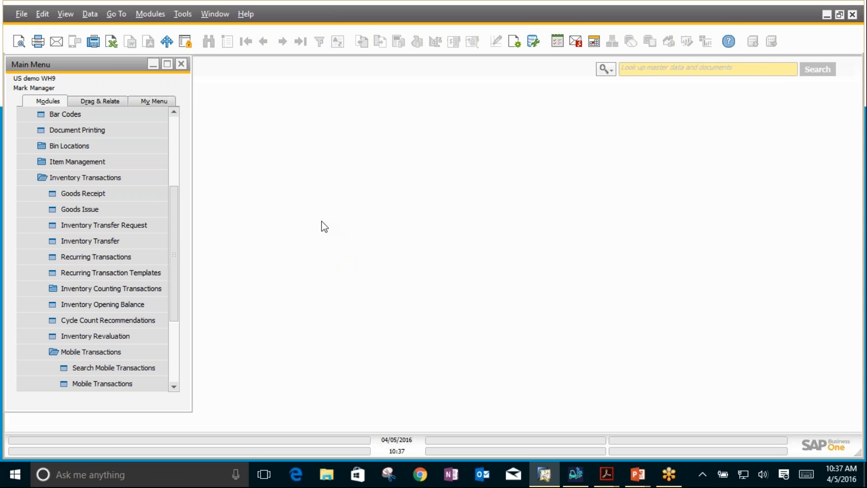
pyautogui.click(143, 177)
pyautogui.click(103, 161)
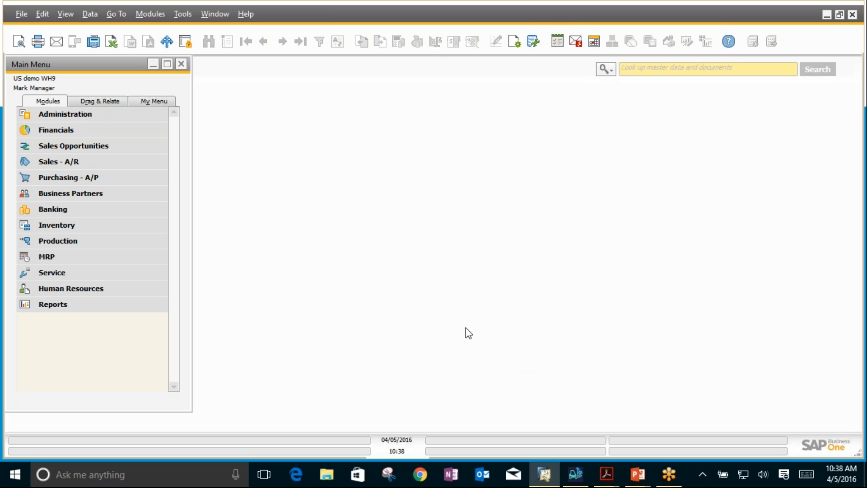
# Step: Switch to Adobe Acrobat Reader with BXMobileWarehouse_CustomizationTechnology.pdf and read from the cover and contents to the document overview on page 4
pyautogui.moveTo(581, 477)
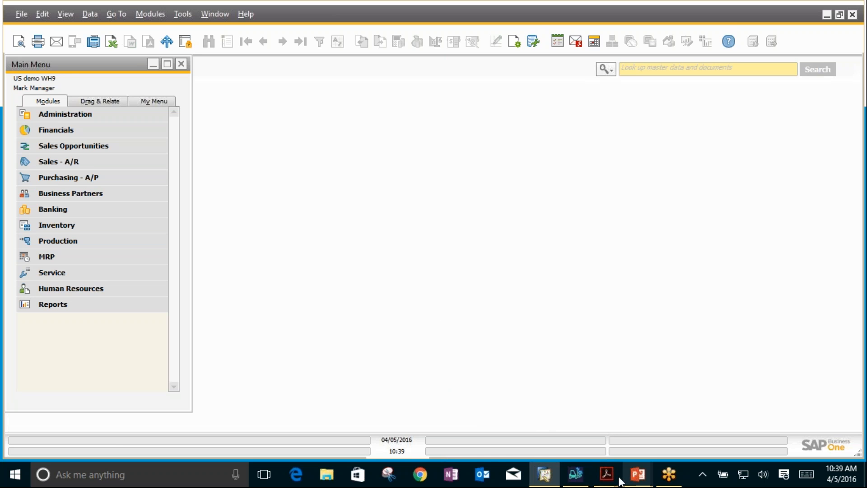
pyautogui.moveTo(607, 479)
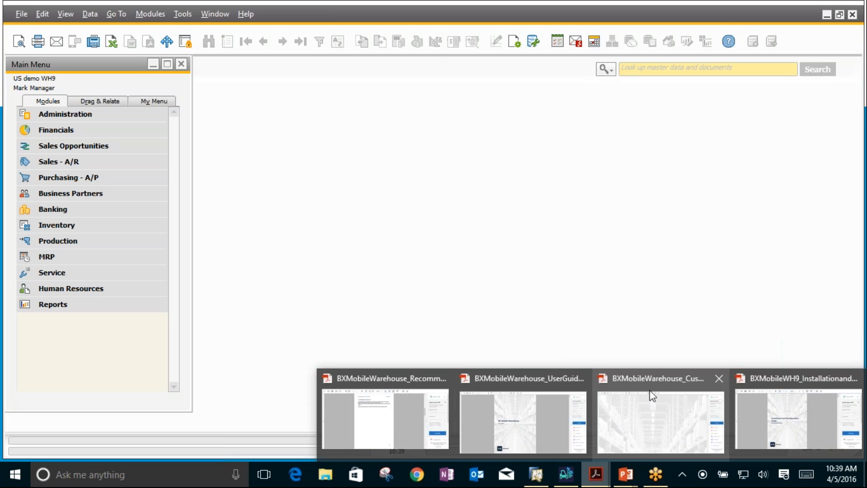
pyautogui.click(645, 378)
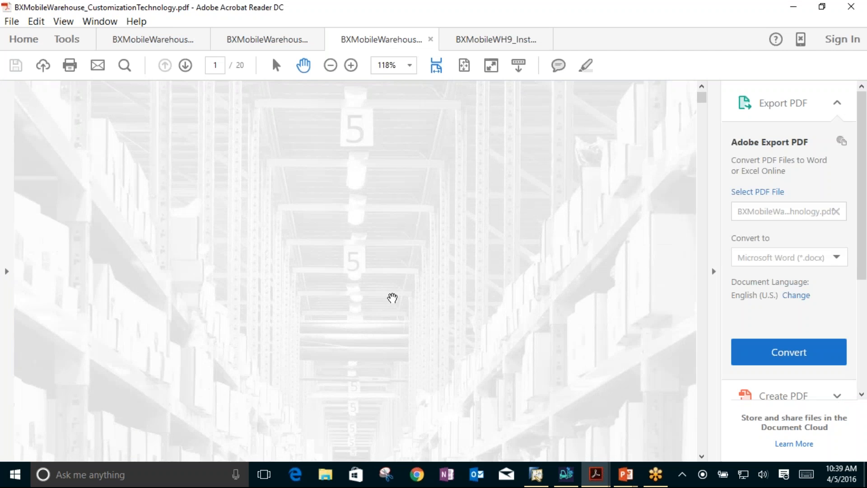
pyautogui.scroll(-5, 395, 288)
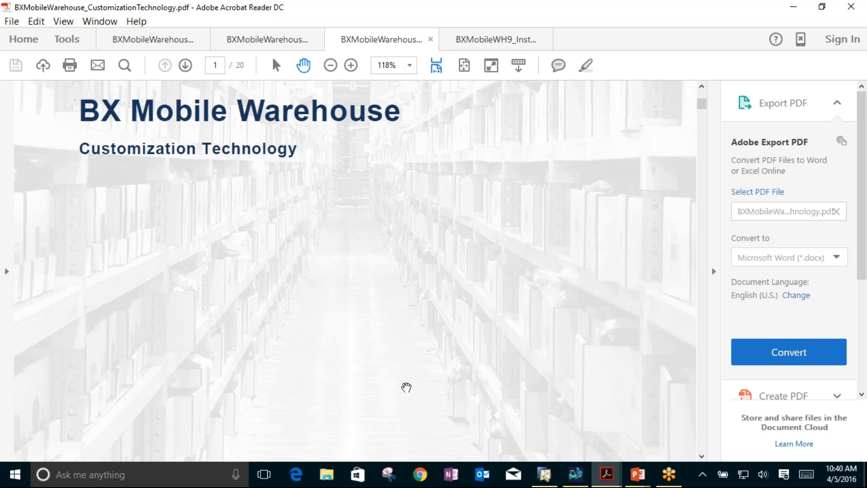
pyautogui.scroll(-5, 402, 386)
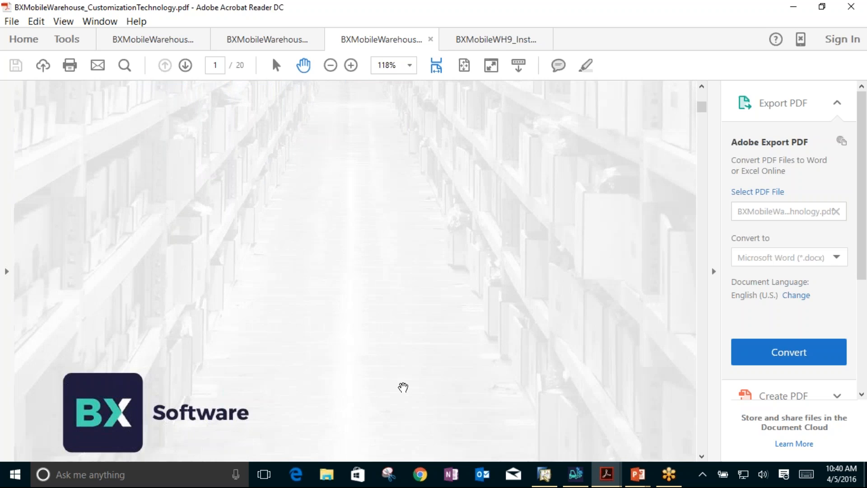
pyautogui.scroll(-12, 403, 387)
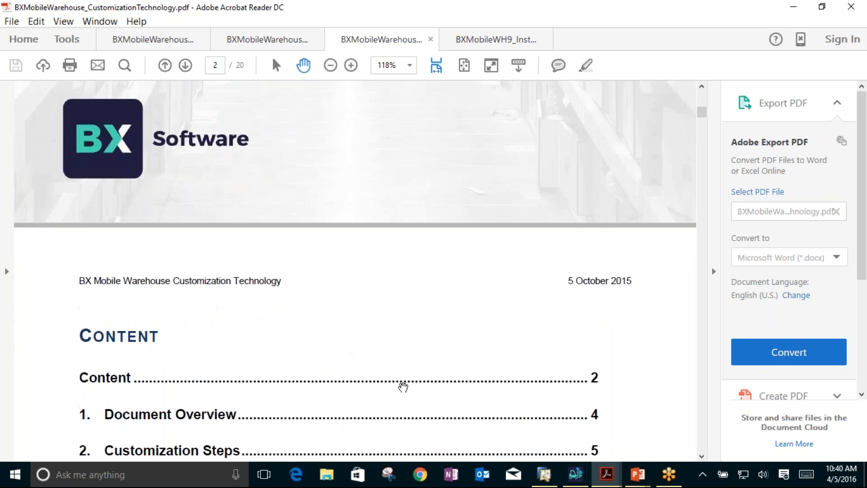
pyautogui.scroll(-5, 397, 388)
pyautogui.scroll(-4, 296, 294)
pyautogui.scroll(-12, 296, 294)
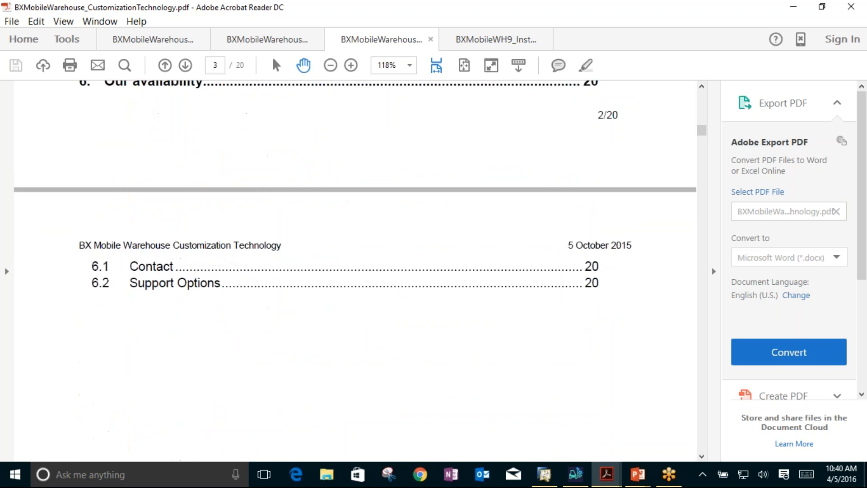
pyautogui.scroll(-15, 297, 290)
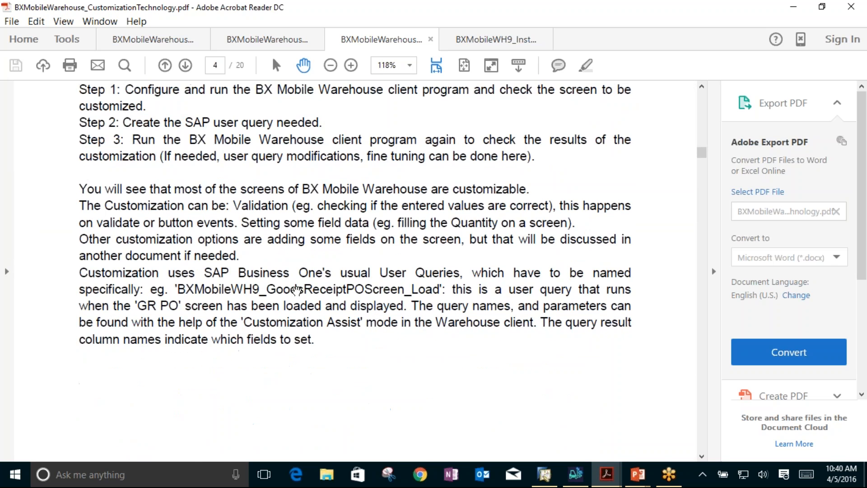
# Step: Examine the customization steps on pages 5 to 7: Customization Assist Mode, the GR/PO form's Customization screen, and the user query for the quantity
pyautogui.scroll(-15, 297, 291)
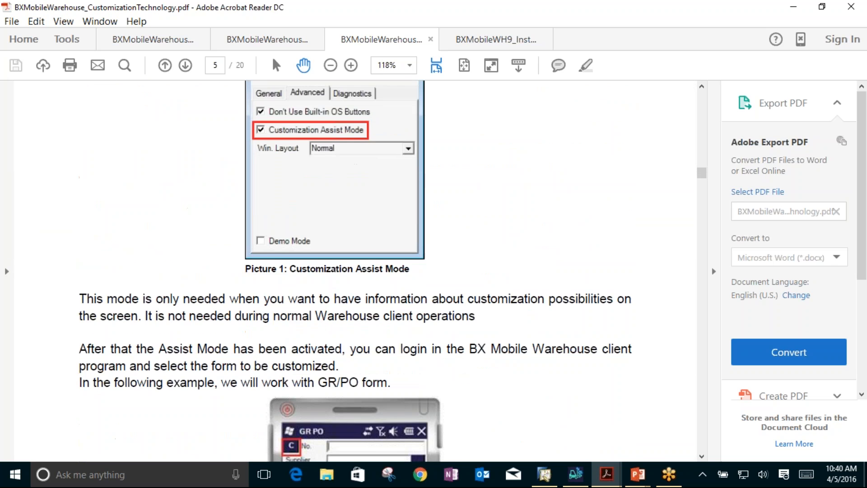
pyautogui.scroll(-3, 299, 293)
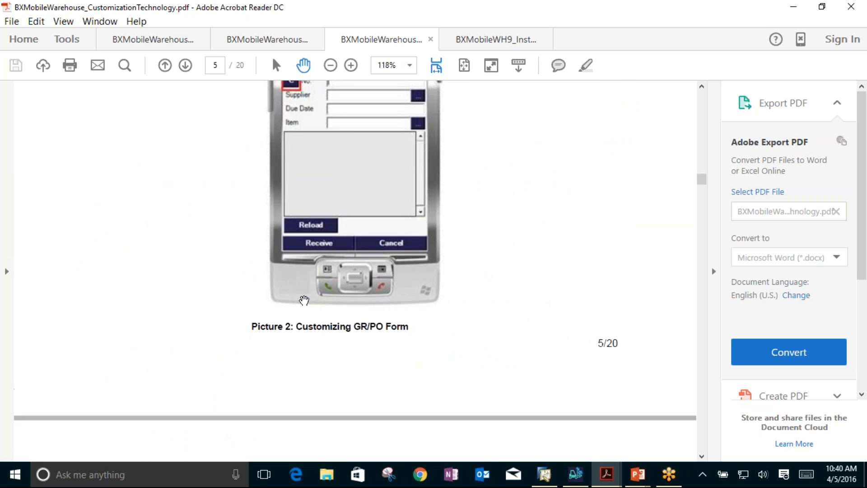
pyautogui.scroll(8, 299, 293)
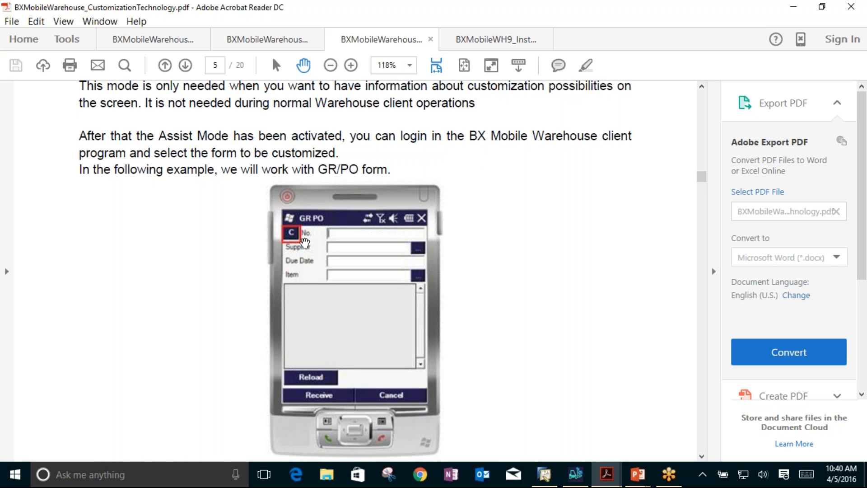
pyautogui.scroll(-15, 334, 280)
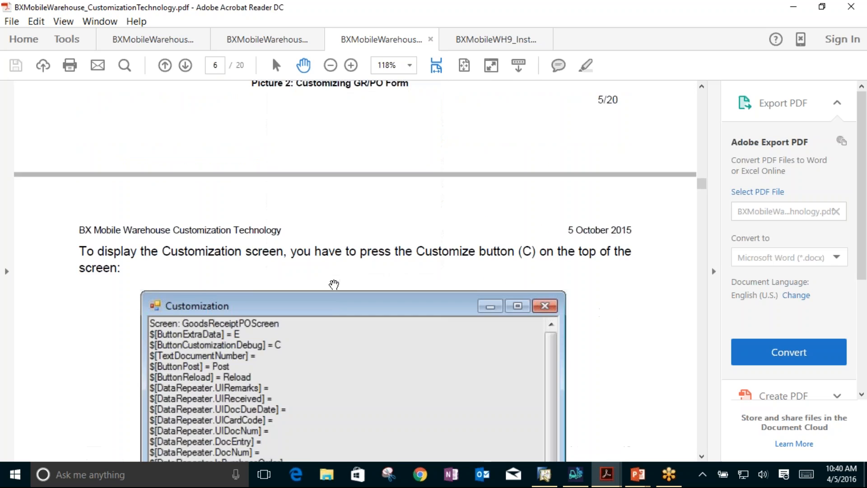
pyautogui.scroll(-3, 307, 291)
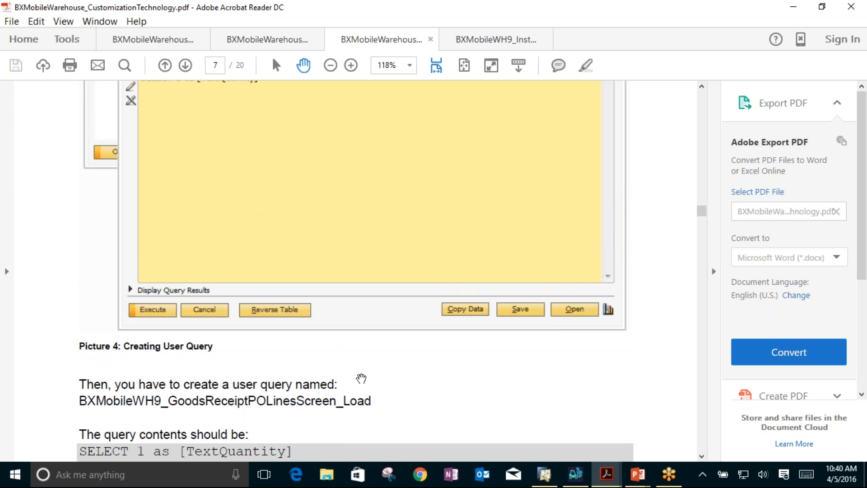
pyautogui.scroll(-2, 294, 414)
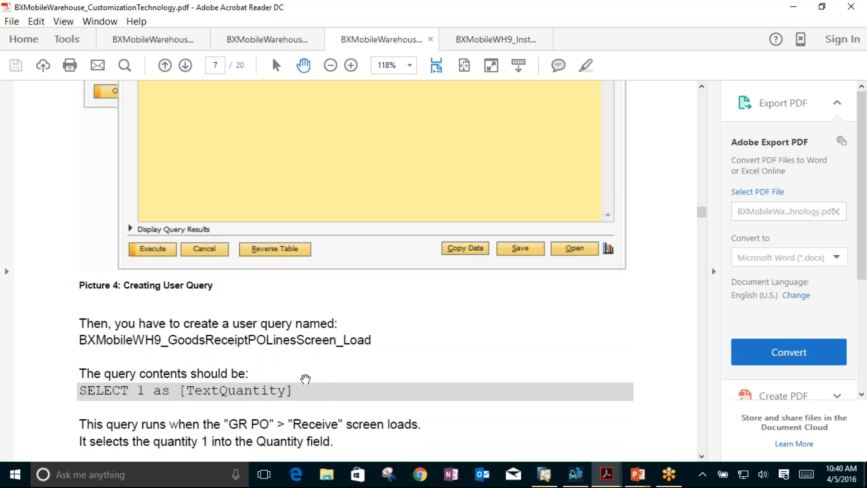
pyautogui.scroll(-10, 381, 378)
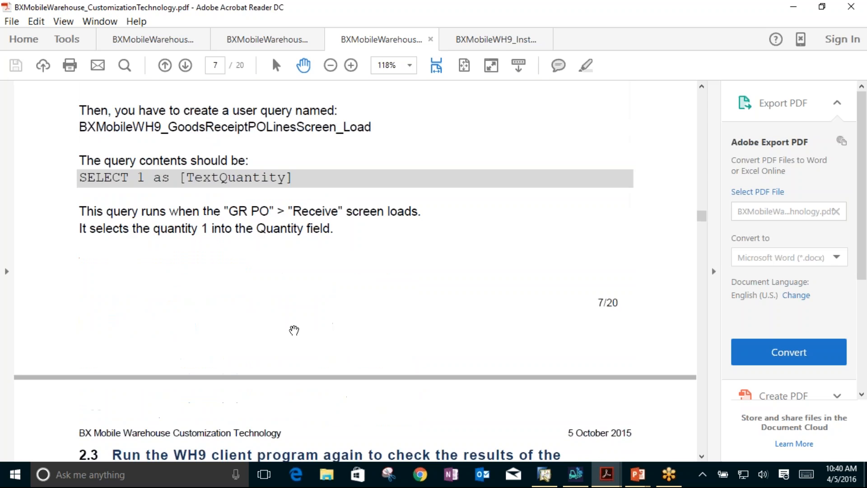
# Step: Examine the Goods Receipt PO customization examples on pages 8 to 11, covering the CustomizationFields table, the Del.Date field and Set Freight
pyautogui.scroll(-20, 294, 330)
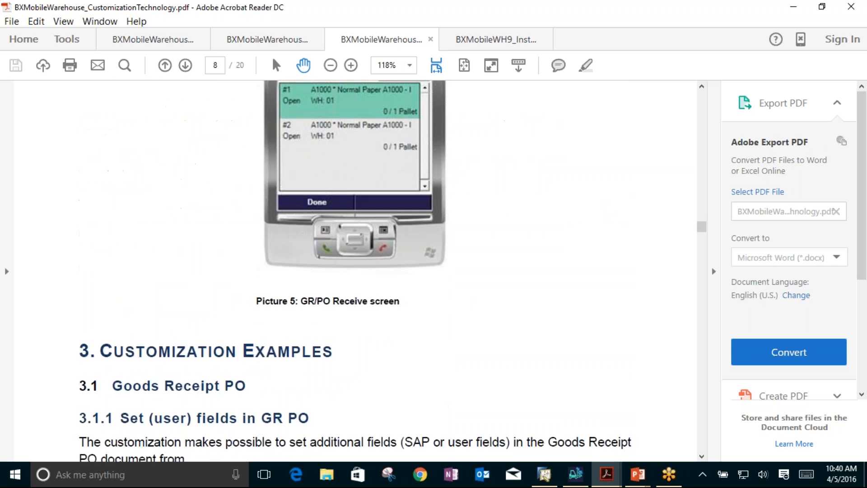
pyautogui.scroll(-4, 221, 251)
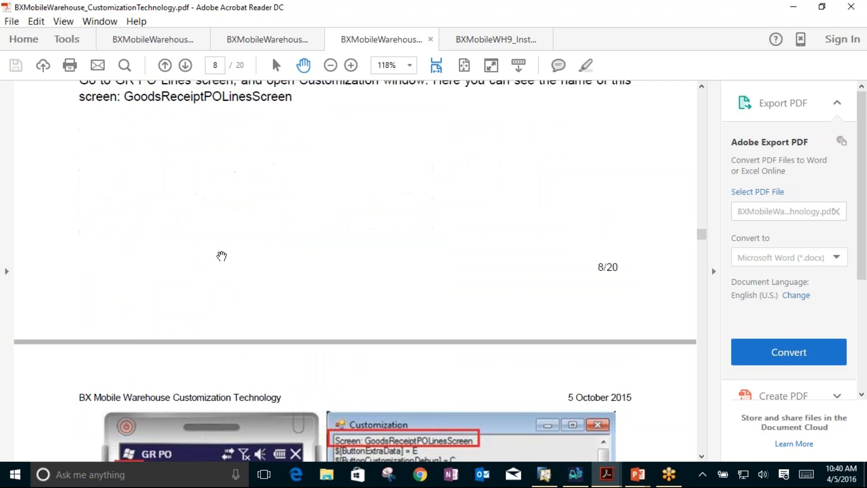
pyautogui.scroll(-7, 222, 261)
pyautogui.scroll(-2, 180, 247)
pyautogui.scroll(-20, 180, 246)
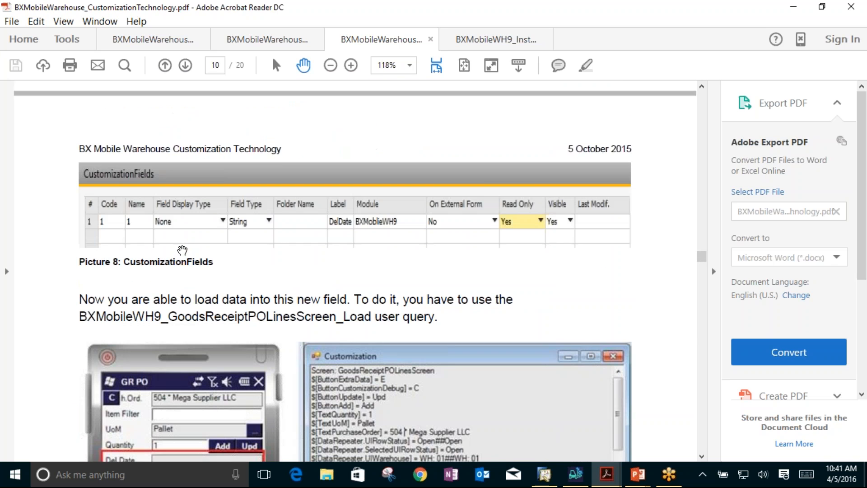
pyautogui.scroll(-3, 182, 250)
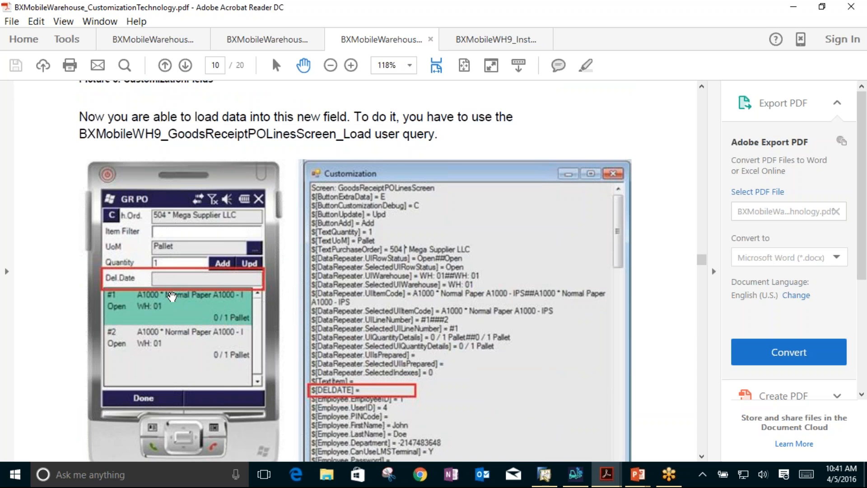
pyautogui.scroll(-20, 184, 292)
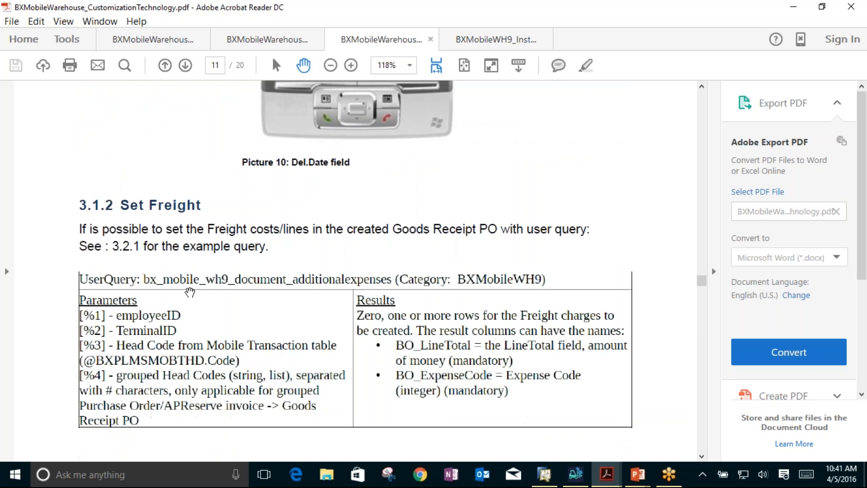
pyautogui.scroll(6, 190, 292)
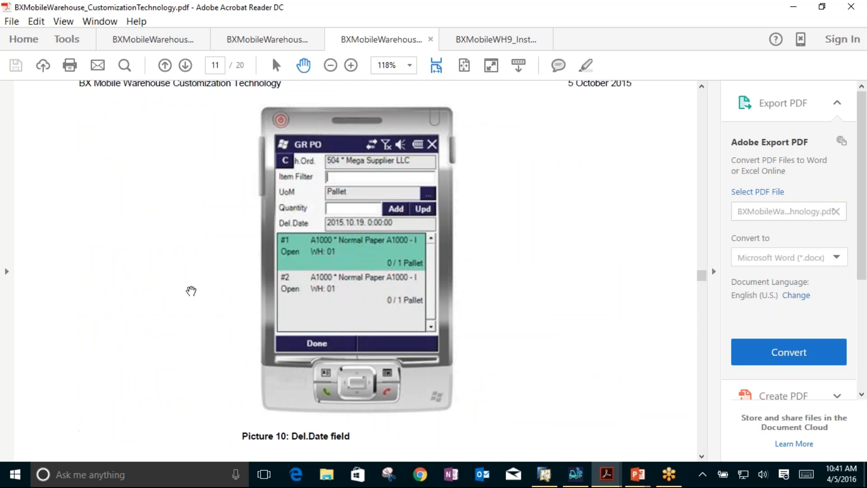
# Step: Examine the examples for batch number generation, delivery freight and user fields in delivery on pages 12 to 14, and switch to SAP Business One
pyautogui.scroll(-5, 191, 291)
pyautogui.scroll(-15, 191, 290)
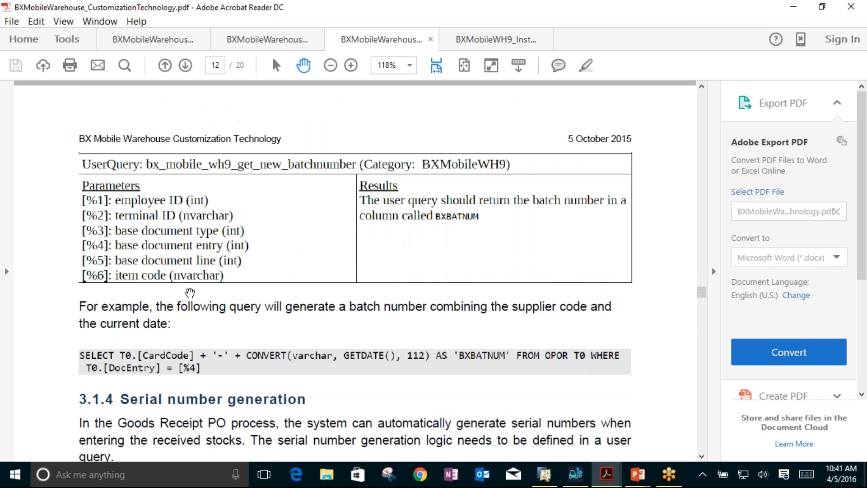
pyautogui.scroll(-15, 186, 297)
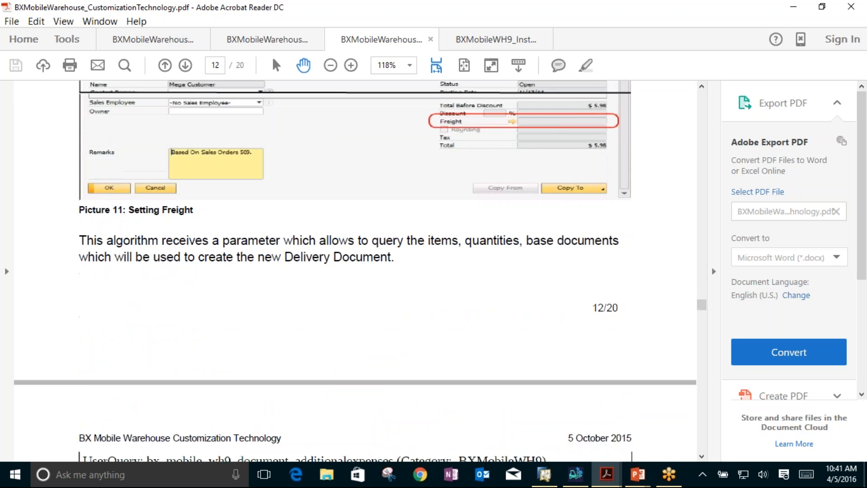
pyautogui.scroll(-18, 187, 301)
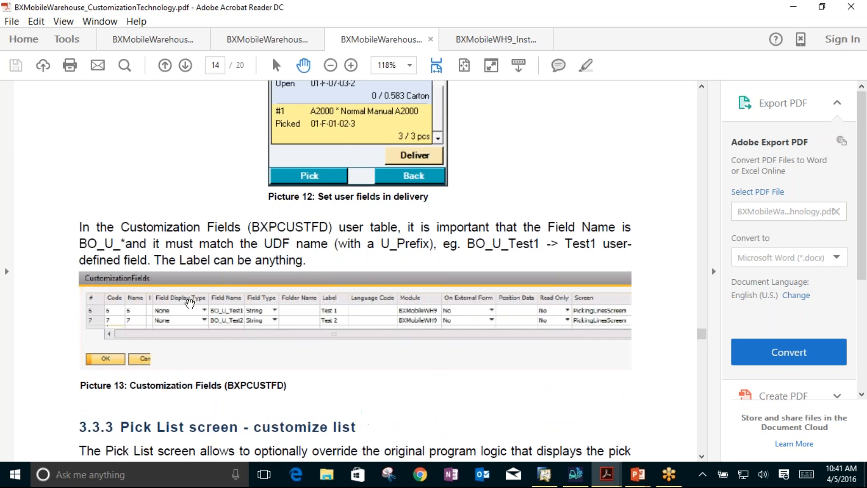
pyautogui.scroll(1, 348, 224)
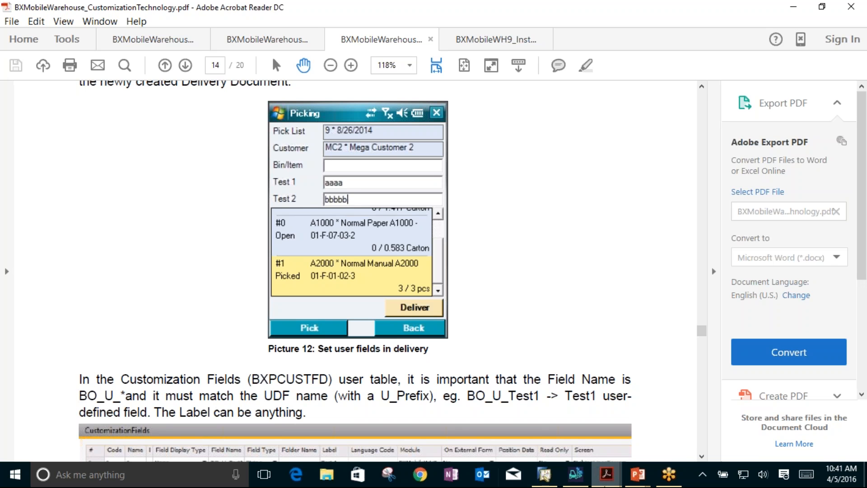
pyautogui.click(546, 482)
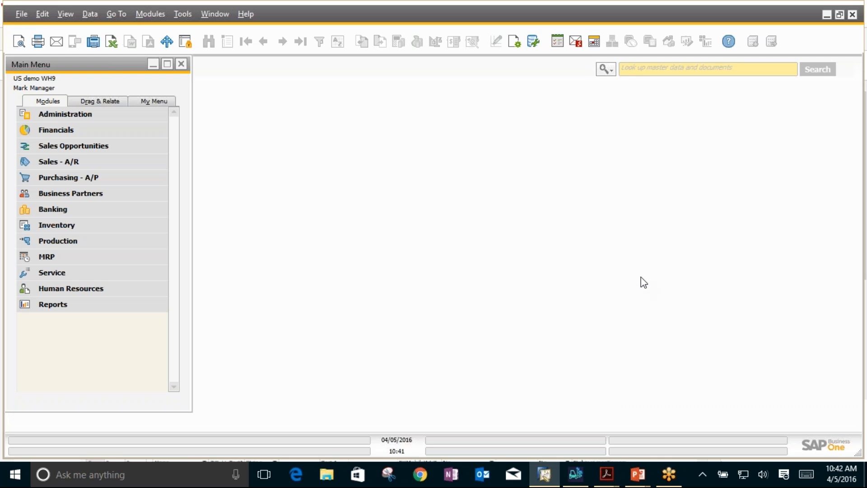